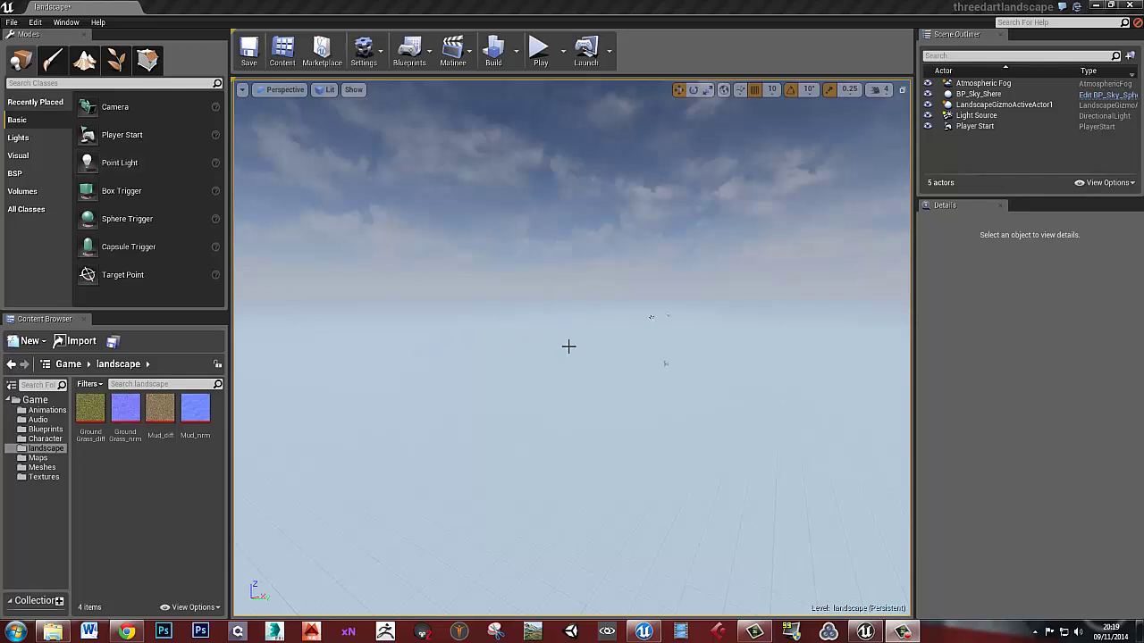
{"action": "right_click_drag", "start_coordinate": [517, 348], "coordinate": [529, 351]}
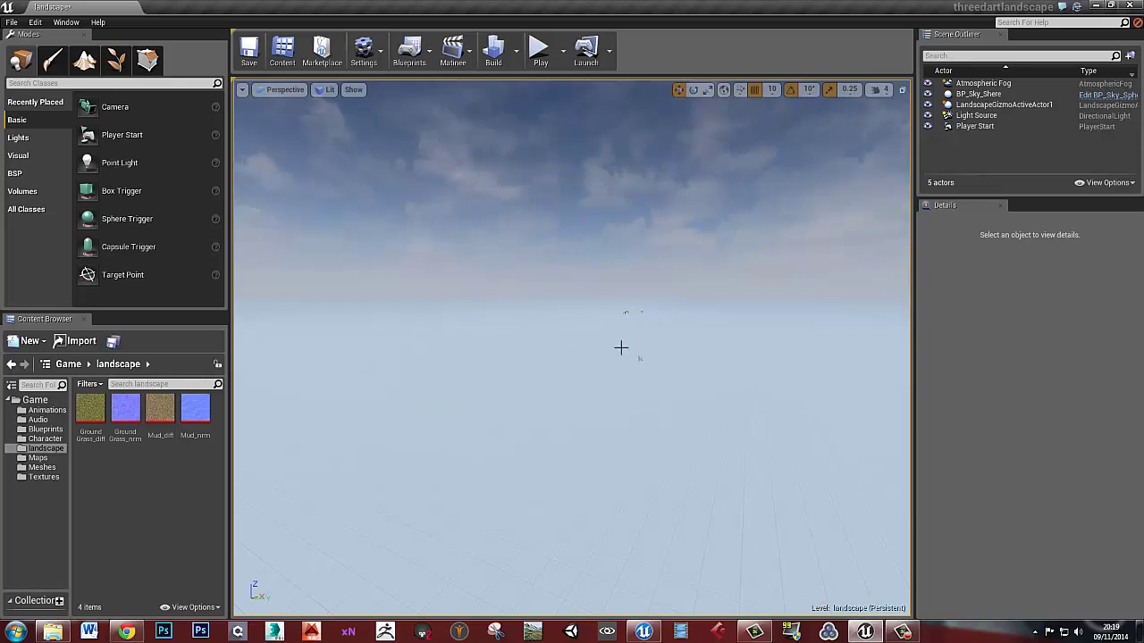
{"action": "left_click_drag", "start_coordinate": [571, 347], "coordinate": [599, 339]}
{"action": "key", "text": "w"}
{"action": "right_click_drag", "start_coordinate": [599, 339], "coordinate": [605, 372]}
{"action": "key", "text": "s"}
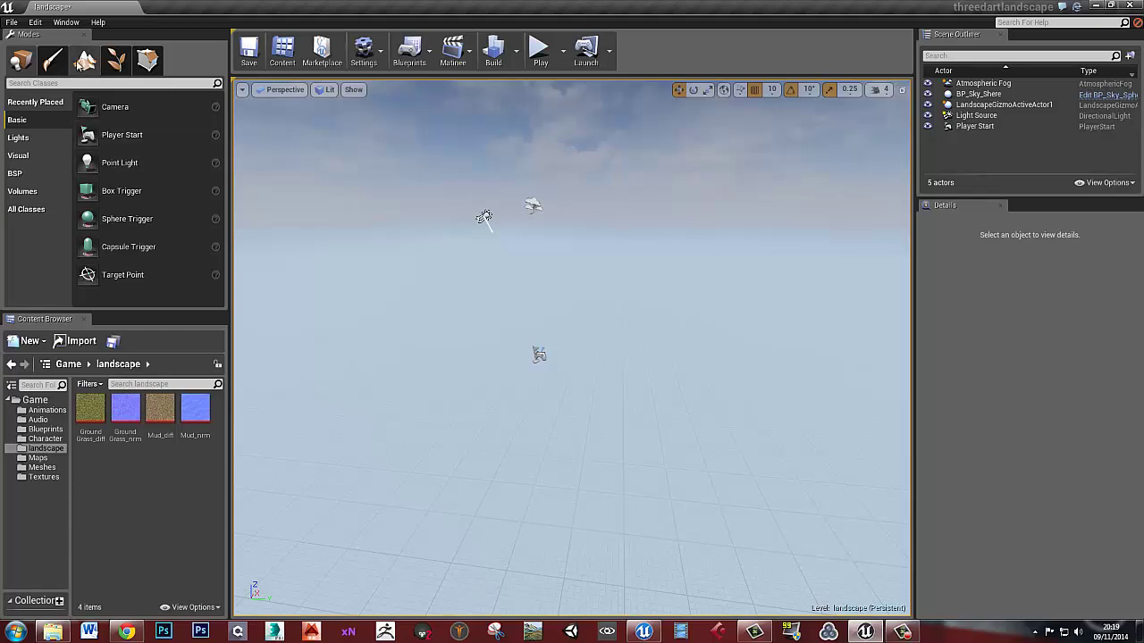
Step: Create a new landscape in the level, keeping the default settings with 63x63 quad sections and no material
{"action": "left_click", "coordinate": [85, 60]}
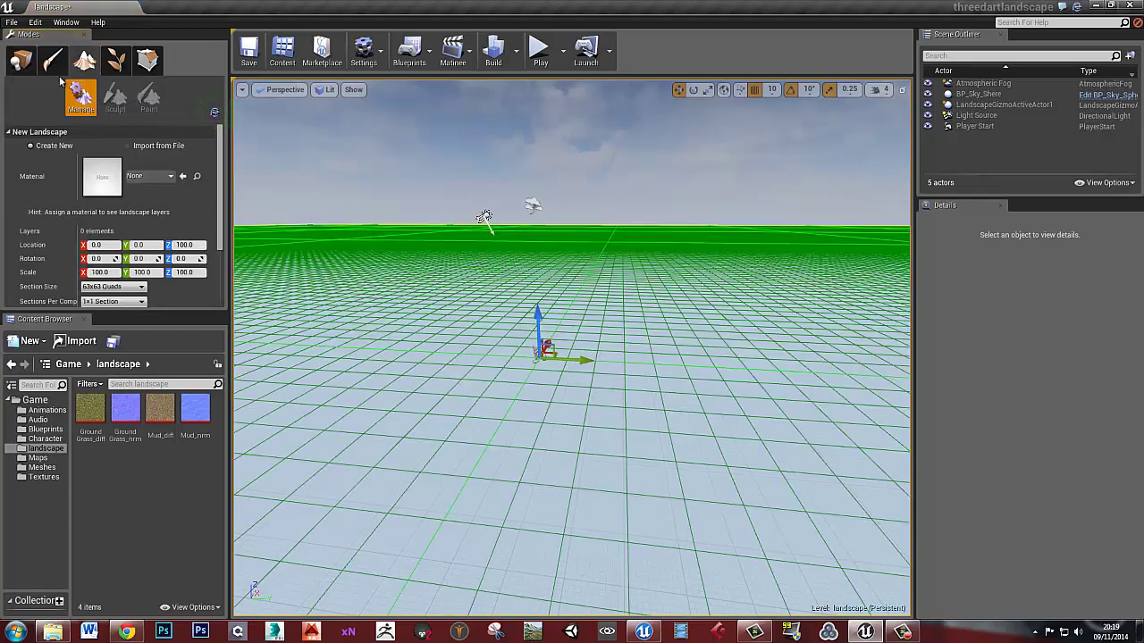
{"action": "left_click", "coordinate": [20, 60]}
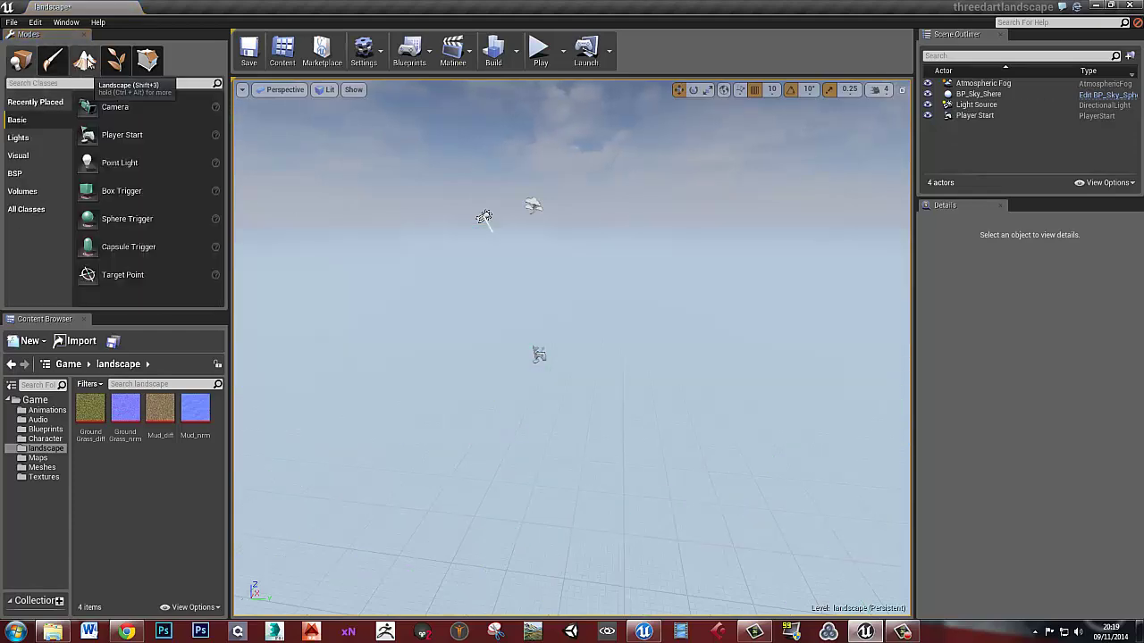
{"action": "left_click", "coordinate": [85, 60]}
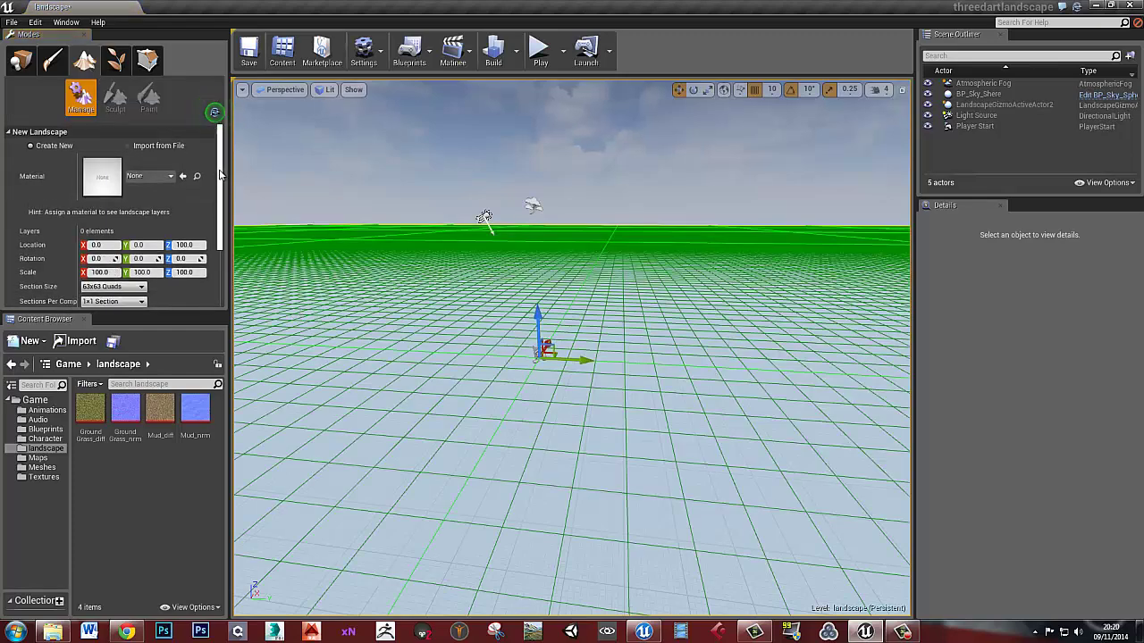
{"action": "scroll", "coordinate": [220, 176], "scroll_direction": "down", "scroll_amount": 3}
{"action": "scroll", "coordinate": [214, 176], "scroll_direction": "up", "scroll_amount": 3}
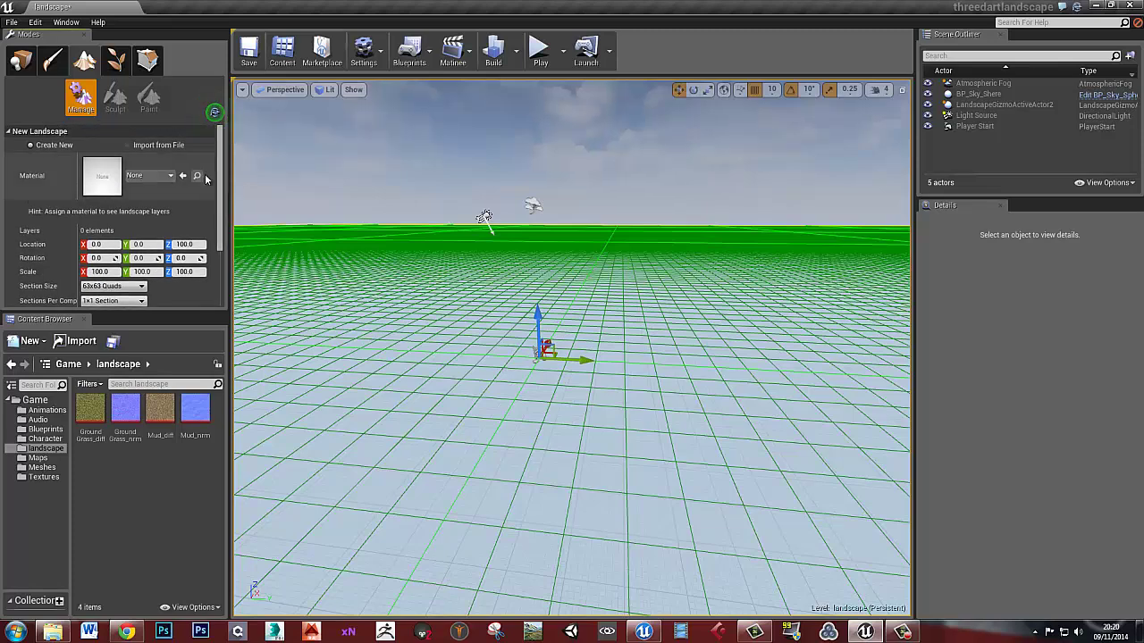
{"action": "scroll", "coordinate": [223, 176], "scroll_direction": "down", "scroll_amount": 1}
{"action": "scroll", "coordinate": [224, 176], "scroll_direction": "down", "scroll_amount": 3}
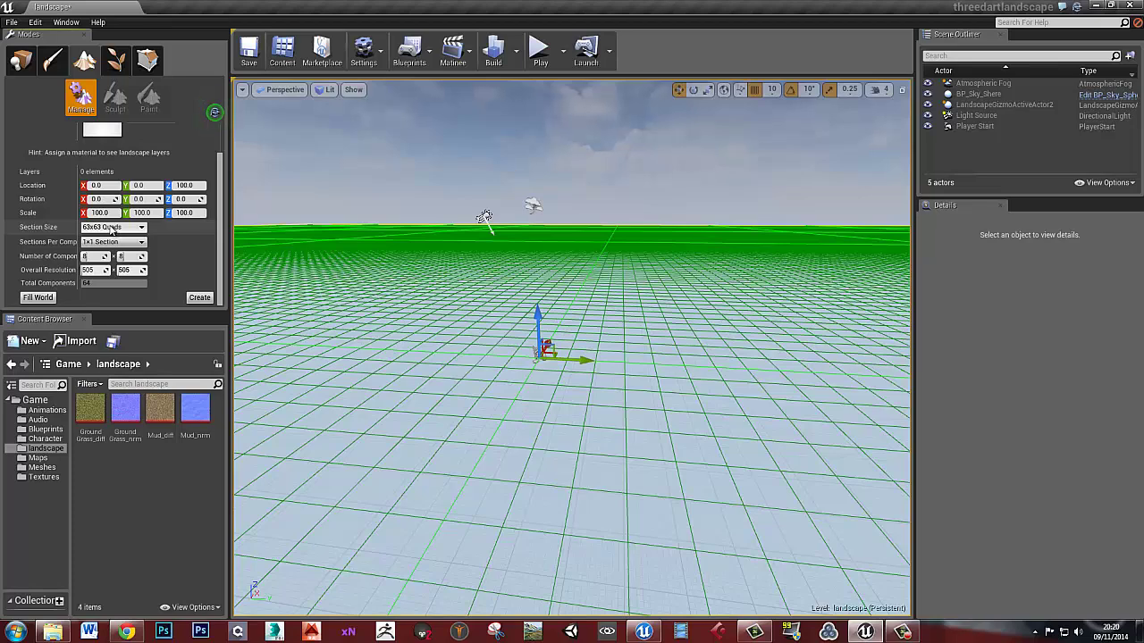
{"action": "left_click", "coordinate": [199, 298]}
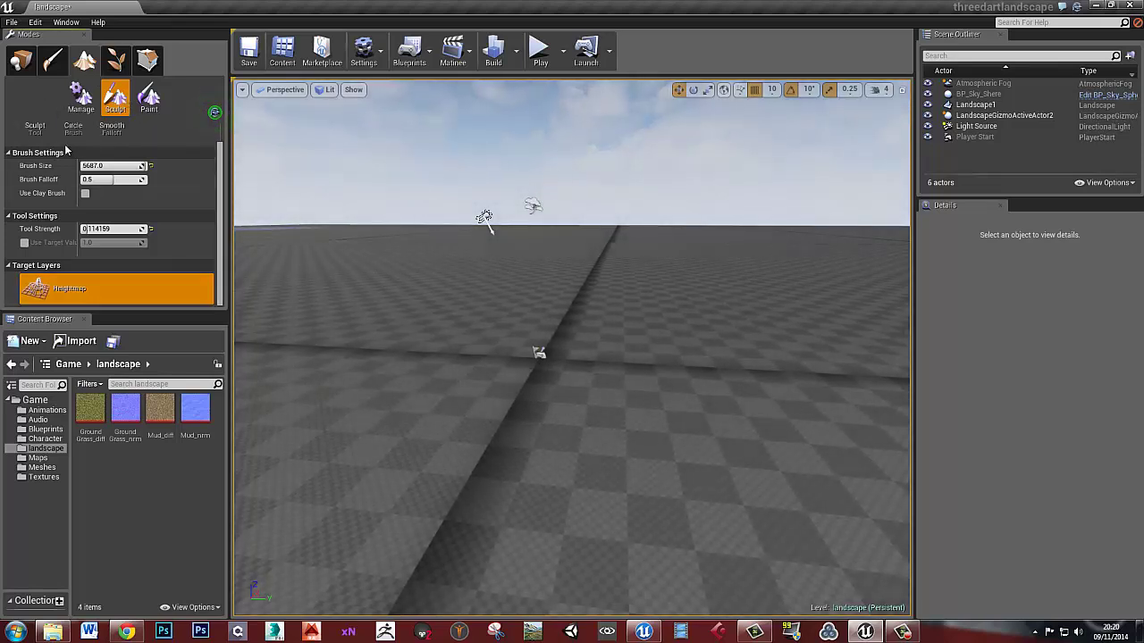
Step: Raise several broad hills across the flat landscape with the Sculpt tool
{"action": "left_click", "coordinate": [36, 127]}
{"action": "left_click", "coordinate": [47, 168]}
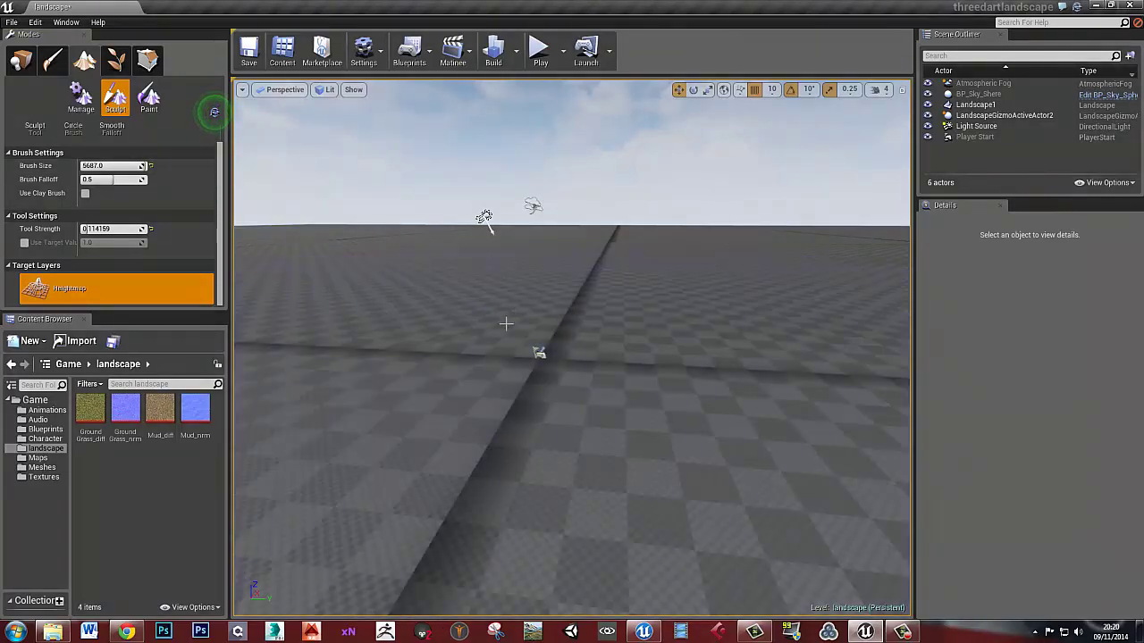
{"action": "right_click_drag", "start_coordinate": [506, 324], "coordinate": [474, 342]}
{"action": "key", "text": "s"}
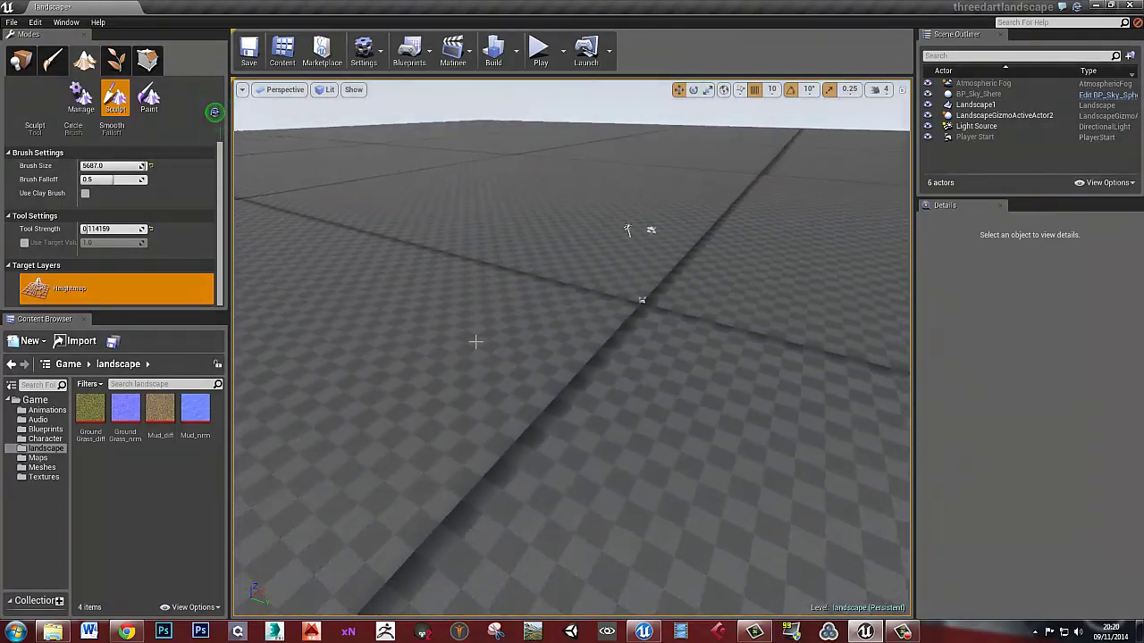
{"action": "left_click_drag", "start_coordinate": [371, 198], "coordinate": [572, 148]}
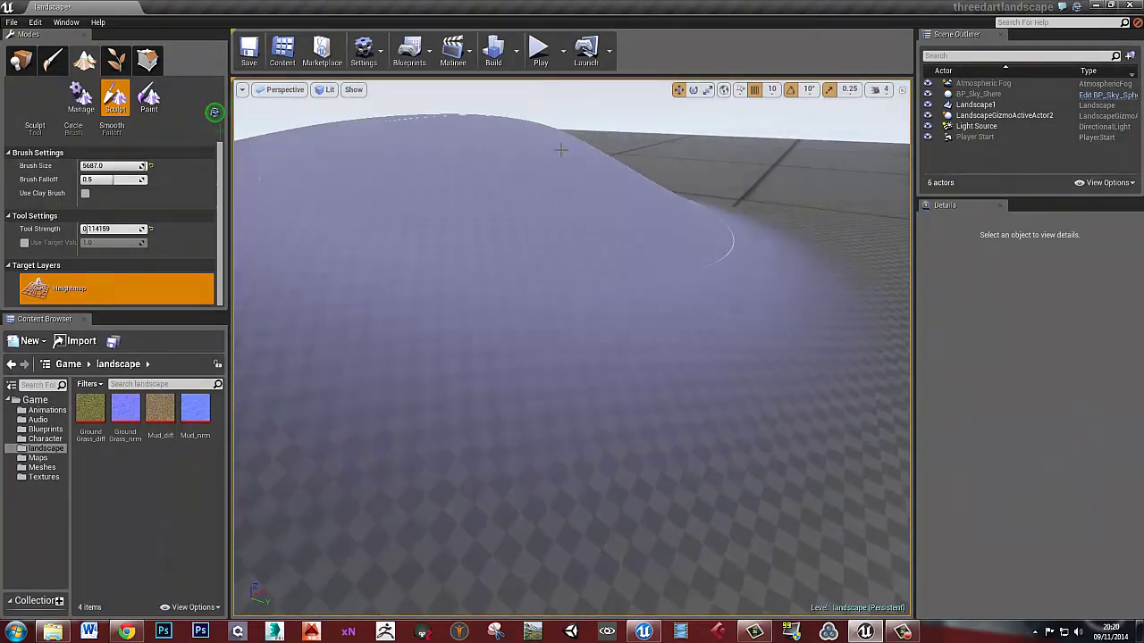
{"action": "mouse_move", "coordinate": [572, 148]}
{"action": "right_mouse_down"}
{"action": "mouse_move", "coordinate": [572, 291]}
{"action": "mouse_move", "coordinate": [590, 291]}
{"action": "mouse_move", "coordinate": [564, 263]}
{"action": "right_mouse_up"}
{"action": "key", "text": "s"}
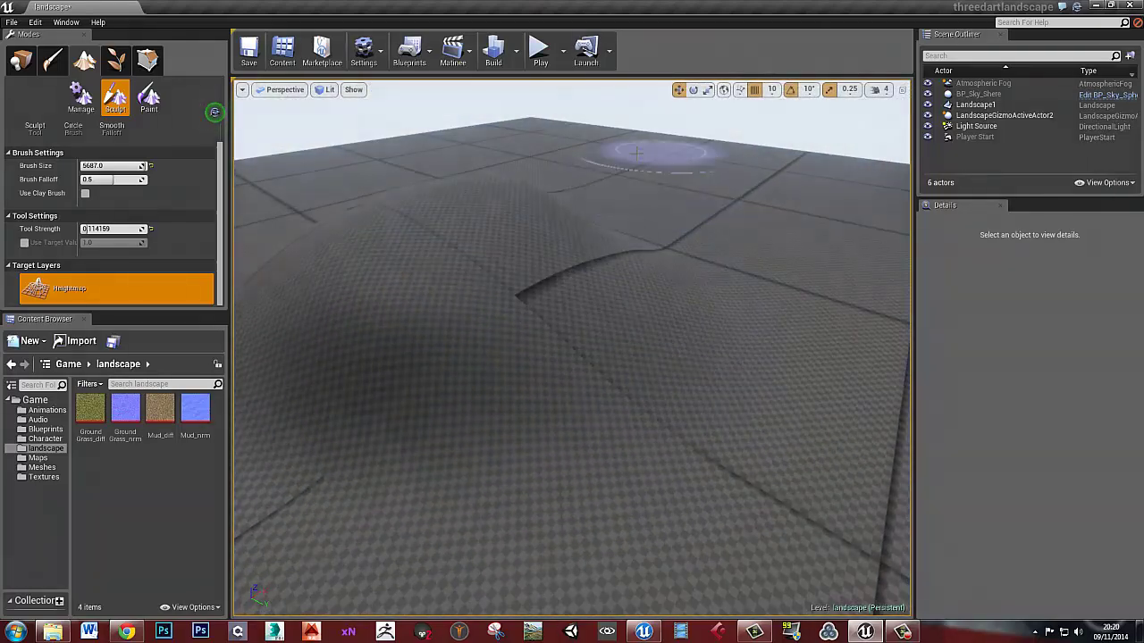
{"action": "mouse_move", "coordinate": [605, 171]}
{"action": "left_mouse_down"}
{"action": "mouse_move", "coordinate": [631, 173]}
{"action": "mouse_move", "coordinate": [592, 183]}
{"action": "left_mouse_up"}
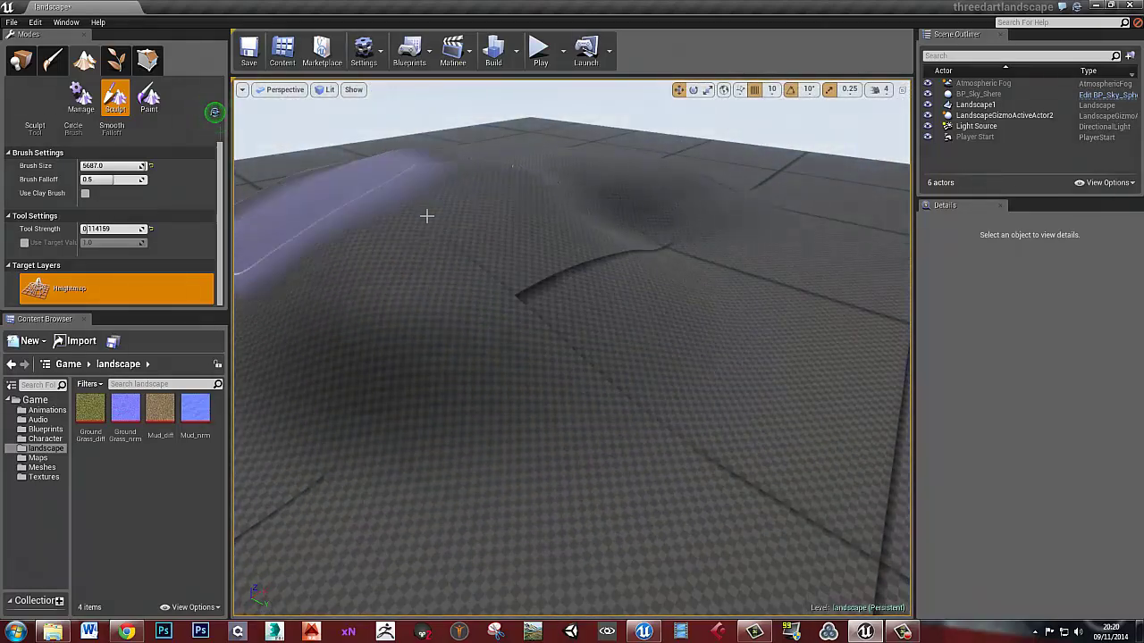
{"action": "mouse_move", "coordinate": [444, 217]}
{"action": "right_mouse_down"}
{"action": "mouse_move", "coordinate": [406, 194]}
{"action": "mouse_move", "coordinate": [507, 213]}
{"action": "right_mouse_up"}
{"action": "key", "text": "a"}
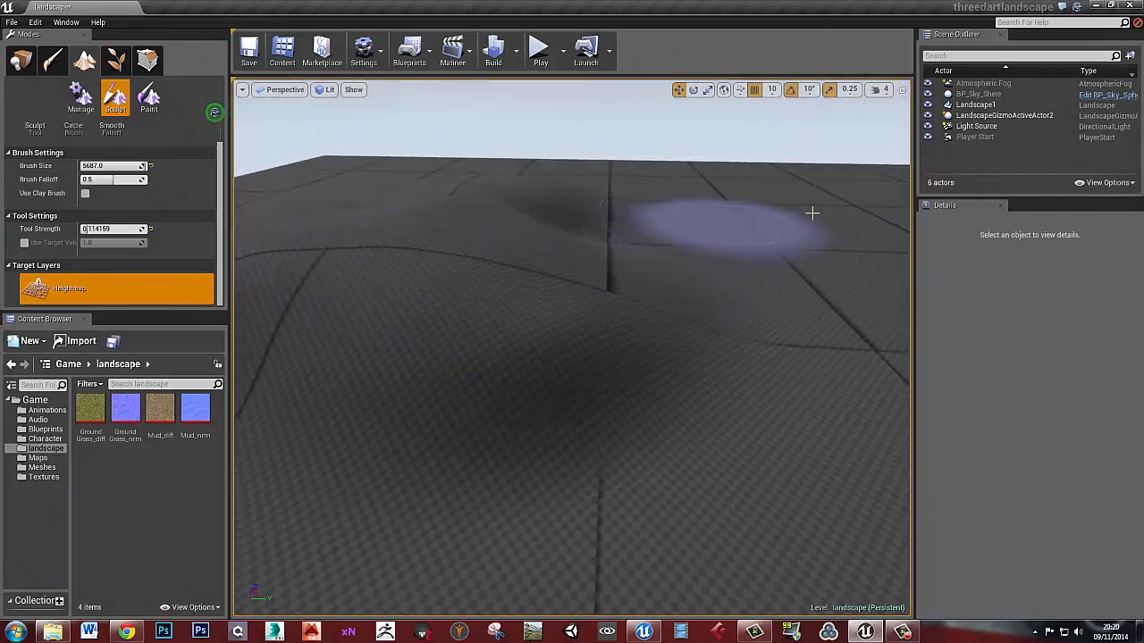
{"action": "mouse_move", "coordinate": [814, 212]}
{"action": "left_mouse_down"}
{"action": "mouse_move", "coordinate": [649, 197]}
{"action": "mouse_move", "coordinate": [817, 197]}
{"action": "mouse_move", "coordinate": [804, 201]}
{"action": "left_mouse_up"}
{"action": "mouse_move", "coordinate": [613, 255]}
{"action": "right_mouse_down"}
{"action": "mouse_move", "coordinate": [638, 262]}
{"action": "mouse_move", "coordinate": [537, 258]}
{"action": "right_mouse_up"}
{"action": "key", "text": "s"}
{"action": "key", "text": "d"}
{"action": "mouse_move", "coordinate": [734, 305]}
{"action": "left_mouse_down"}
{"action": "mouse_move", "coordinate": [774, 298]}
{"action": "mouse_move", "coordinate": [709, 245]}
{"action": "mouse_move", "coordinate": [622, 216]}
{"action": "mouse_move", "coordinate": [536, 199]}
{"action": "mouse_move", "coordinate": [390, 222]}
{"action": "mouse_move", "coordinate": [553, 190]}
{"action": "mouse_move", "coordinate": [787, 260]}
{"action": "mouse_move", "coordinate": [626, 209]}
{"action": "mouse_move", "coordinate": [634, 238]}
{"action": "left_mouse_up"}
{"action": "right_click_drag", "start_coordinate": [633, 238], "coordinate": [500, 235]}
{"action": "mouse_move", "coordinate": [500, 234]}
{"action": "left_mouse_down"}
{"action": "mouse_move", "coordinate": [510, 245]}
{"action": "mouse_move", "coordinate": [273, 304]}
{"action": "mouse_move", "coordinate": [356, 327]}
{"action": "mouse_move", "coordinate": [442, 393]}
{"action": "mouse_move", "coordinate": [513, 194]}
{"action": "mouse_move", "coordinate": [540, 181]}
{"action": "mouse_move", "coordinate": [531, 209]}
{"action": "mouse_move", "coordinate": [566, 294]}
{"action": "left_mouse_up"}
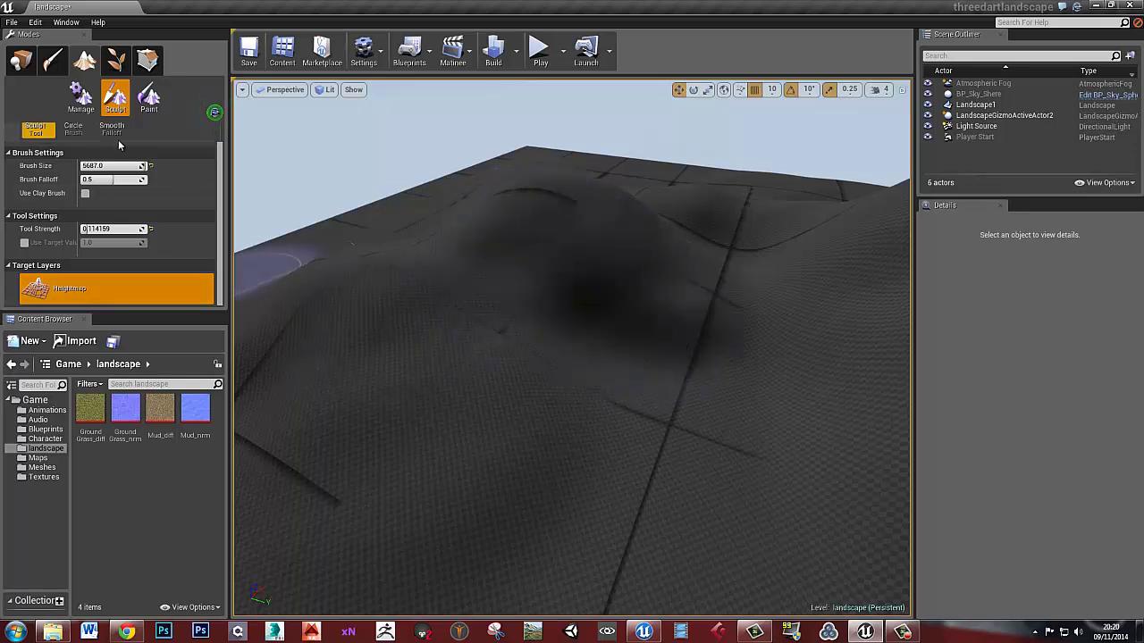
Step: Erode the slopes of the sculpted hills with the Erosion tool and return to placing mode
{"action": "left_click", "coordinate": [35, 127]}
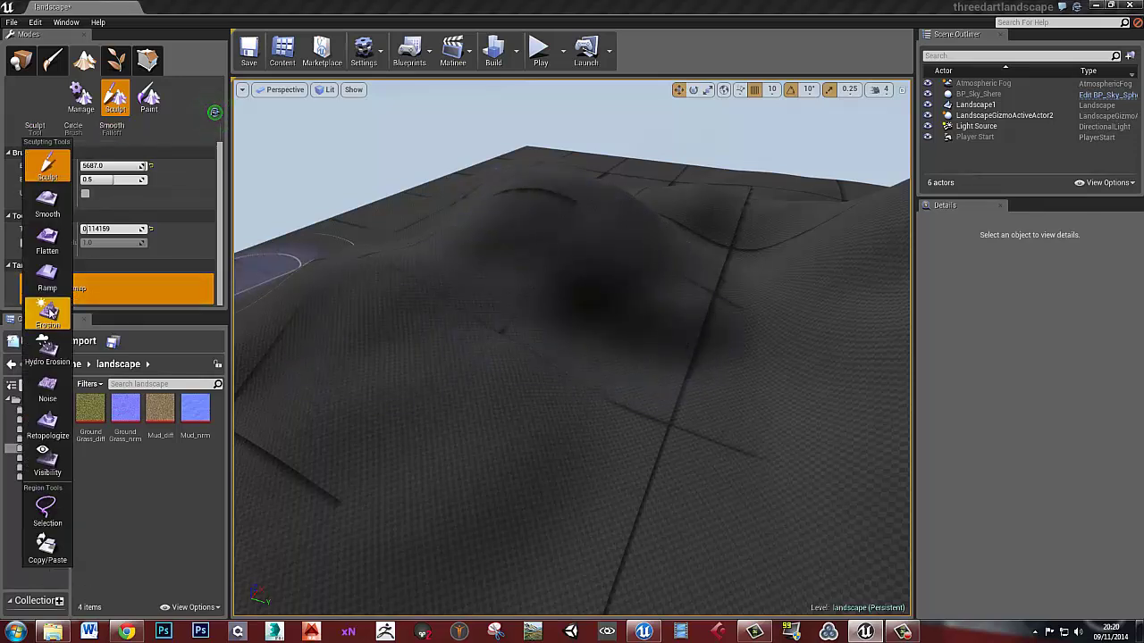
{"action": "left_click", "coordinate": [47, 310]}
{"action": "mouse_move", "coordinate": [509, 340]}
{"action": "left_mouse_down"}
{"action": "mouse_move", "coordinate": [383, 383]}
{"action": "mouse_move", "coordinate": [365, 302]}
{"action": "mouse_move", "coordinate": [378, 414]}
{"action": "mouse_move", "coordinate": [505, 315]}
{"action": "left_mouse_up"}
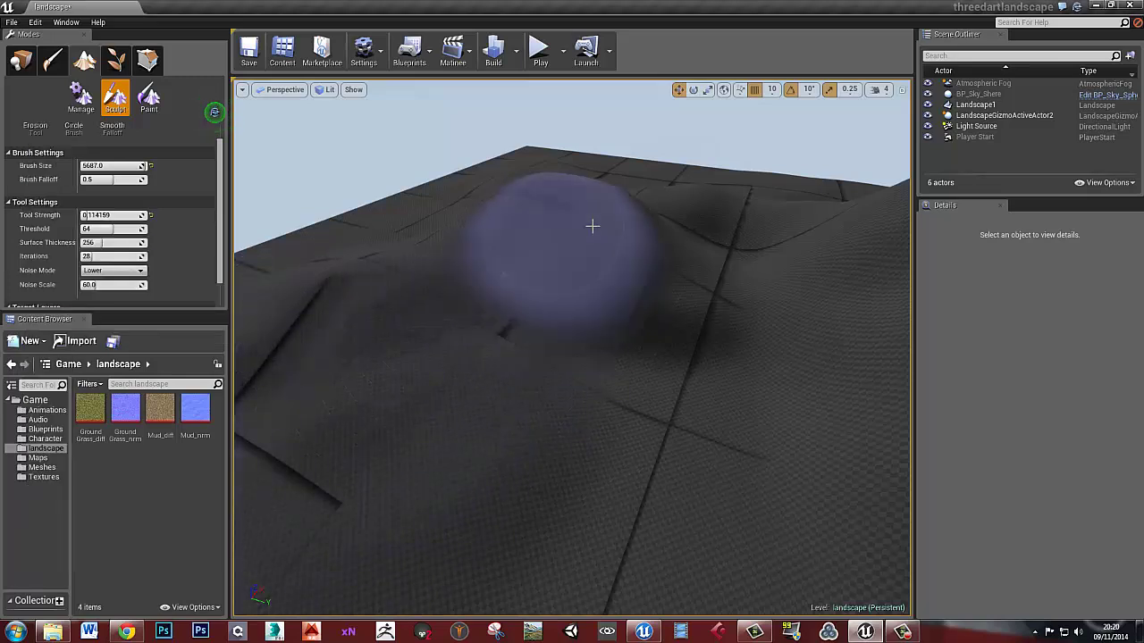
{"action": "mouse_move", "coordinate": [606, 220]}
{"action": "left_mouse_down"}
{"action": "mouse_move", "coordinate": [641, 291]}
{"action": "mouse_move", "coordinate": [581, 220]}
{"action": "mouse_move", "coordinate": [490, 349]}
{"action": "left_mouse_up"}
{"action": "mouse_move", "coordinate": [491, 350]}
{"action": "right_mouse_down"}
{"action": "mouse_move", "coordinate": [638, 325]}
{"action": "mouse_move", "coordinate": [589, 347]}
{"action": "right_mouse_up"}
{"action": "mouse_move", "coordinate": [590, 348]}
{"action": "left_mouse_down"}
{"action": "mouse_move", "coordinate": [629, 342]}
{"action": "mouse_move", "coordinate": [464, 289]}
{"action": "mouse_move", "coordinate": [560, 365]}
{"action": "left_mouse_up"}
{"action": "mouse_move", "coordinate": [559, 364]}
{"action": "right_mouse_down"}
{"action": "mouse_move", "coordinate": [367, 355]}
{"action": "mouse_move", "coordinate": [493, 390]}
{"action": "right_mouse_up"}
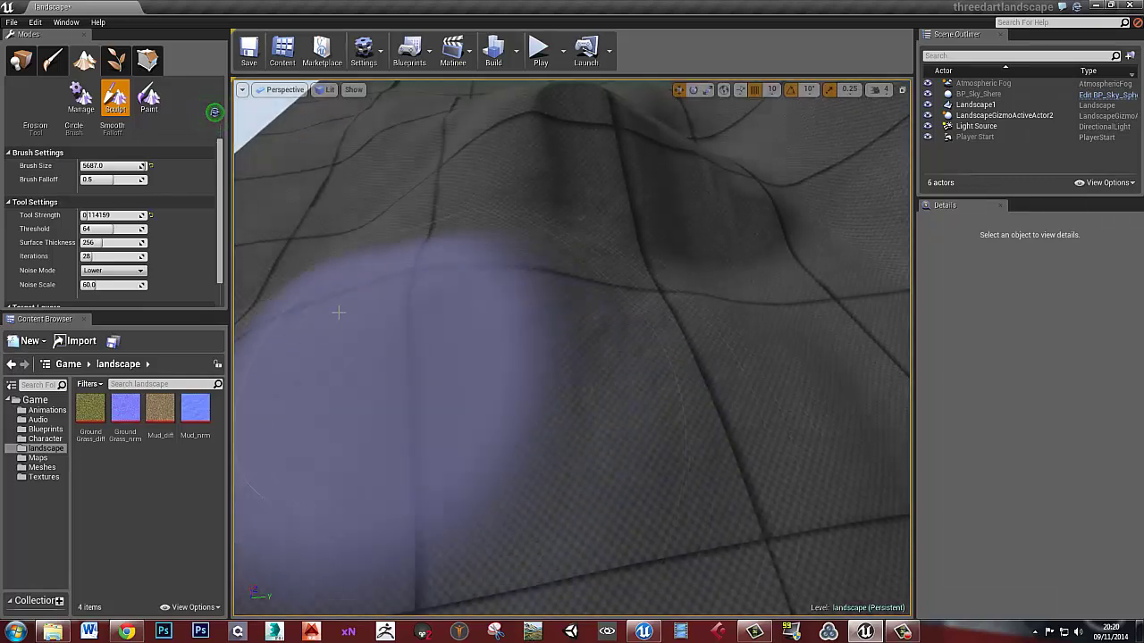
{"action": "right_click_drag", "start_coordinate": [345, 289], "coordinate": [421, 158]}
{"action": "mouse_move", "coordinate": [394, 268]}
{"action": "right_mouse_down"}
{"action": "mouse_move", "coordinate": [424, 268]}
{"action": "mouse_move", "coordinate": [460, 289]}
{"action": "mouse_move", "coordinate": [442, 375]}
{"action": "mouse_move", "coordinate": [319, 375]}
{"action": "mouse_move", "coordinate": [370, 352]}
{"action": "mouse_move", "coordinate": [396, 403]}
{"action": "mouse_move", "coordinate": [396, 319]}
{"action": "right_mouse_up"}
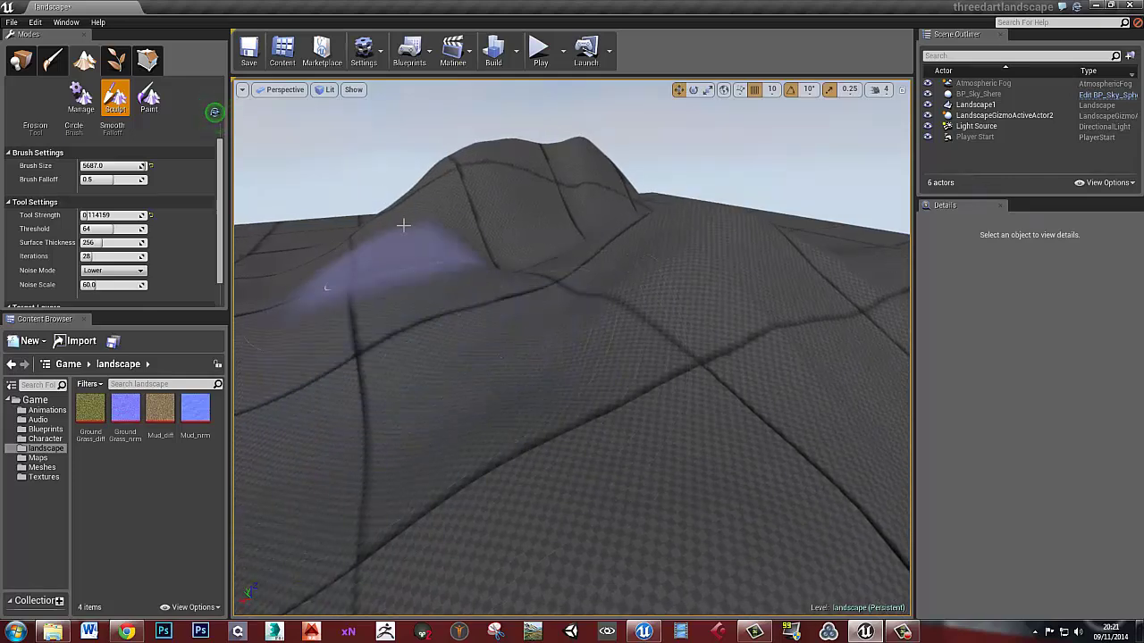
{"action": "mouse_move", "coordinate": [373, 270]}
{"action": "right_mouse_down"}
{"action": "mouse_move", "coordinate": [325, 296]}
{"action": "mouse_move", "coordinate": [354, 273]}
{"action": "mouse_move", "coordinate": [439, 289]}
{"action": "mouse_move", "coordinate": [477, 314]}
{"action": "mouse_move", "coordinate": [354, 333]}
{"action": "right_mouse_up"}
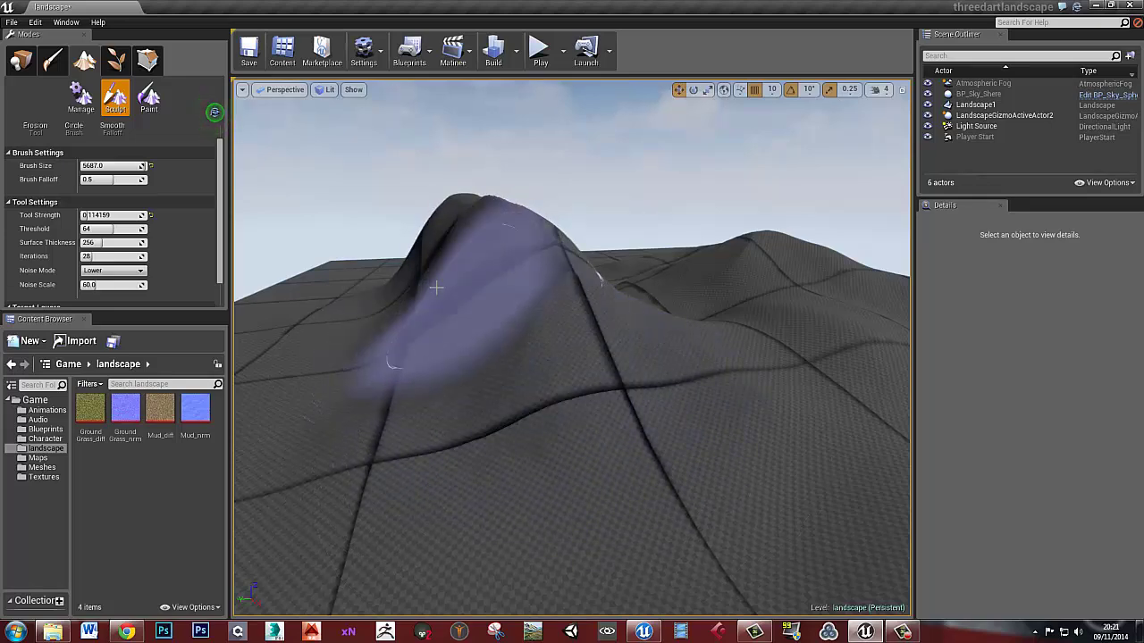
{"action": "mouse_move", "coordinate": [588, 384]}
{"action": "right_mouse_down"}
{"action": "mouse_move", "coordinate": [495, 331]}
{"action": "mouse_move", "coordinate": [850, 378]}
{"action": "mouse_move", "coordinate": [602, 327]}
{"action": "mouse_move", "coordinate": [459, 336]}
{"action": "mouse_move", "coordinate": [554, 325]}
{"action": "mouse_move", "coordinate": [544, 327]}
{"action": "mouse_move", "coordinate": [613, 344]}
{"action": "right_mouse_up"}
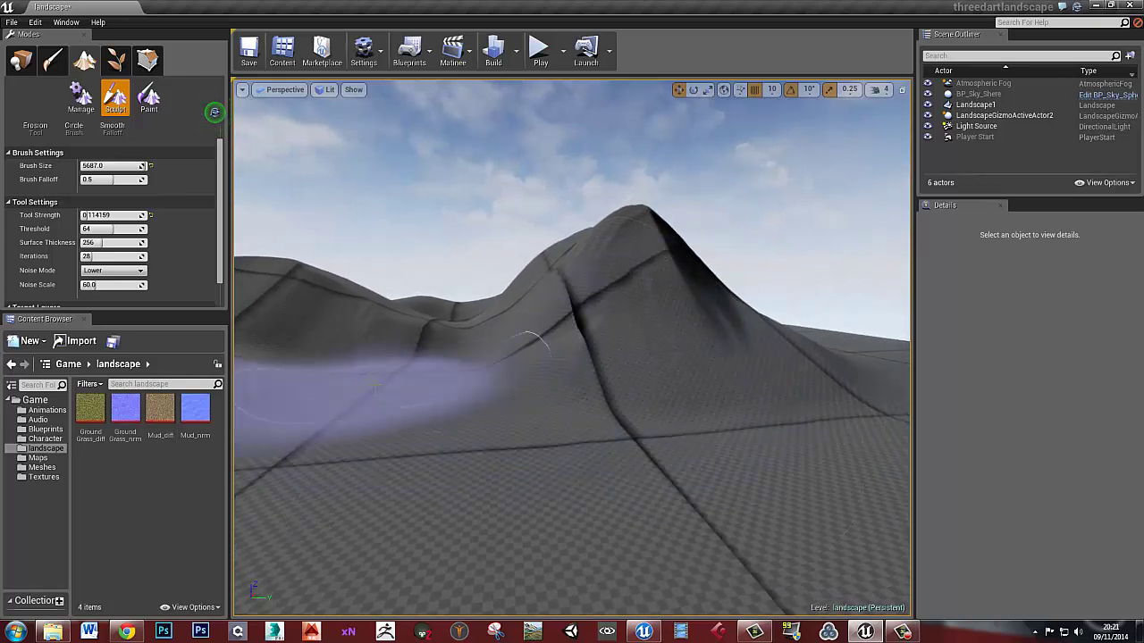
{"action": "mouse_move", "coordinate": [331, 384]}
{"action": "right_mouse_down"}
{"action": "mouse_move", "coordinate": [450, 367]}
{"action": "mouse_move", "coordinate": [490, 378]}
{"action": "right_mouse_up"}
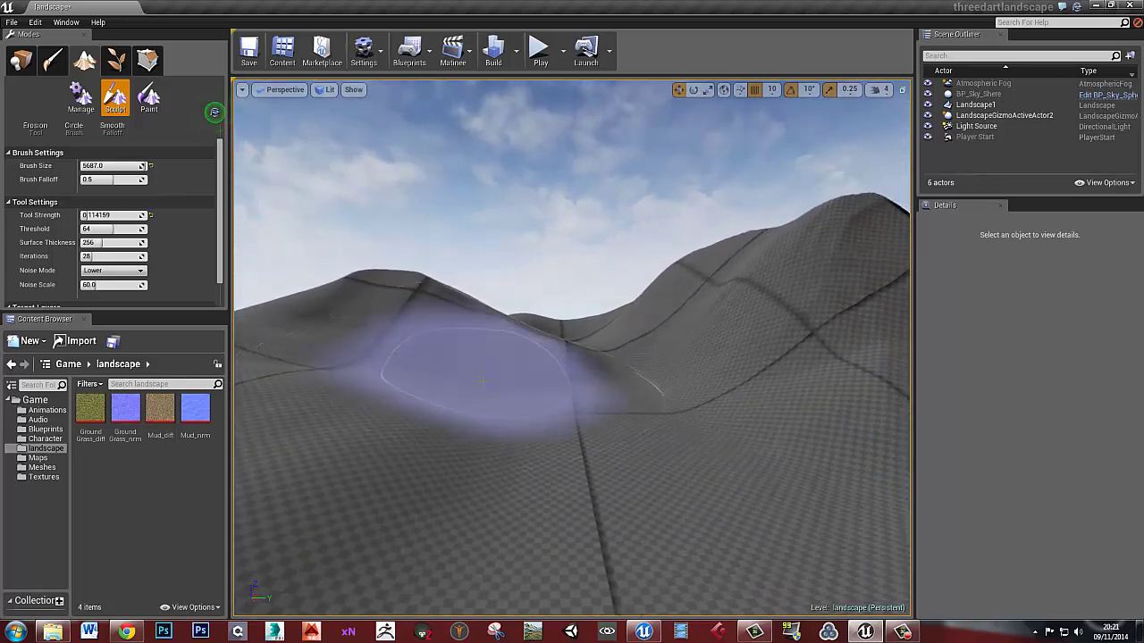
{"action": "left_click", "coordinate": [22, 59]}
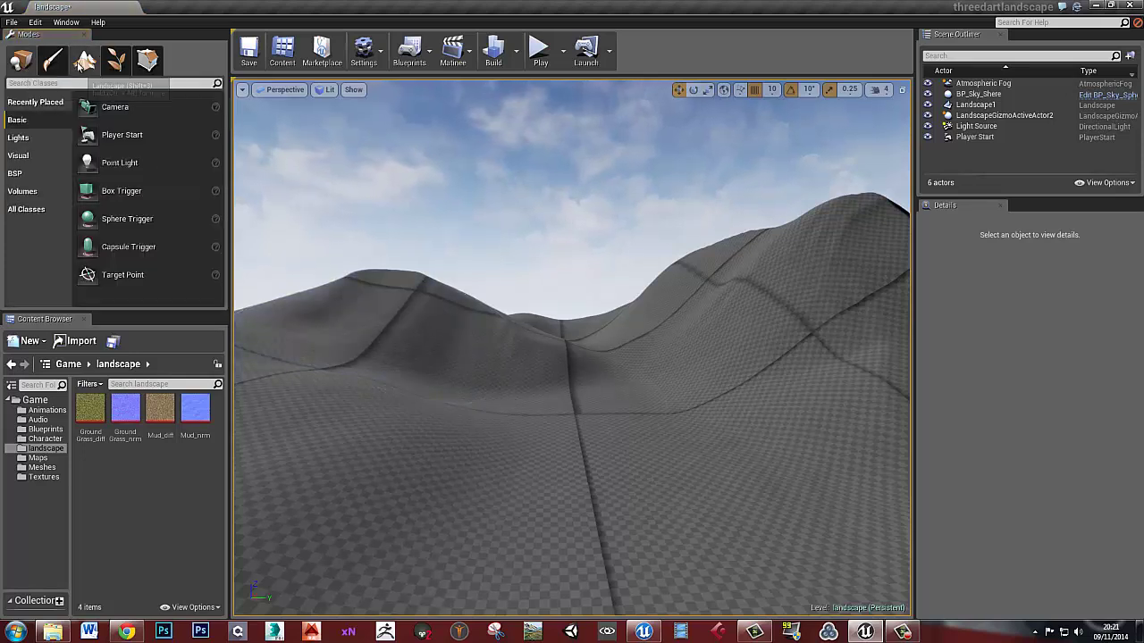
{"action": "left_click", "coordinate": [90, 411]}
{"action": "left_click", "coordinate": [198, 422], "text": "shift"}
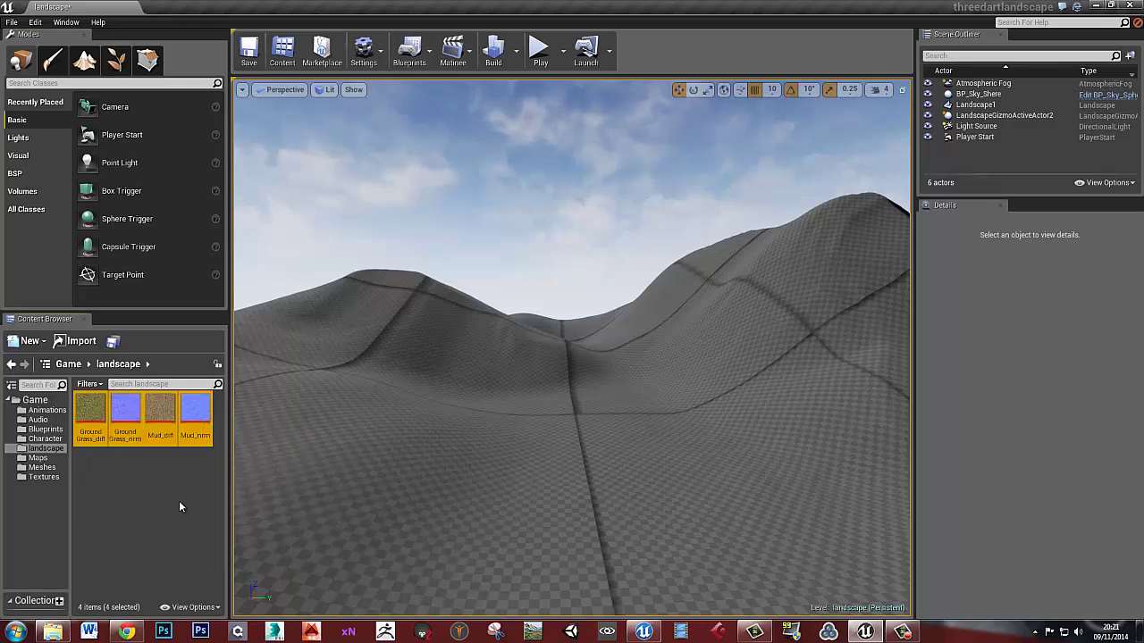
{"action": "left_click", "coordinate": [179, 503]}
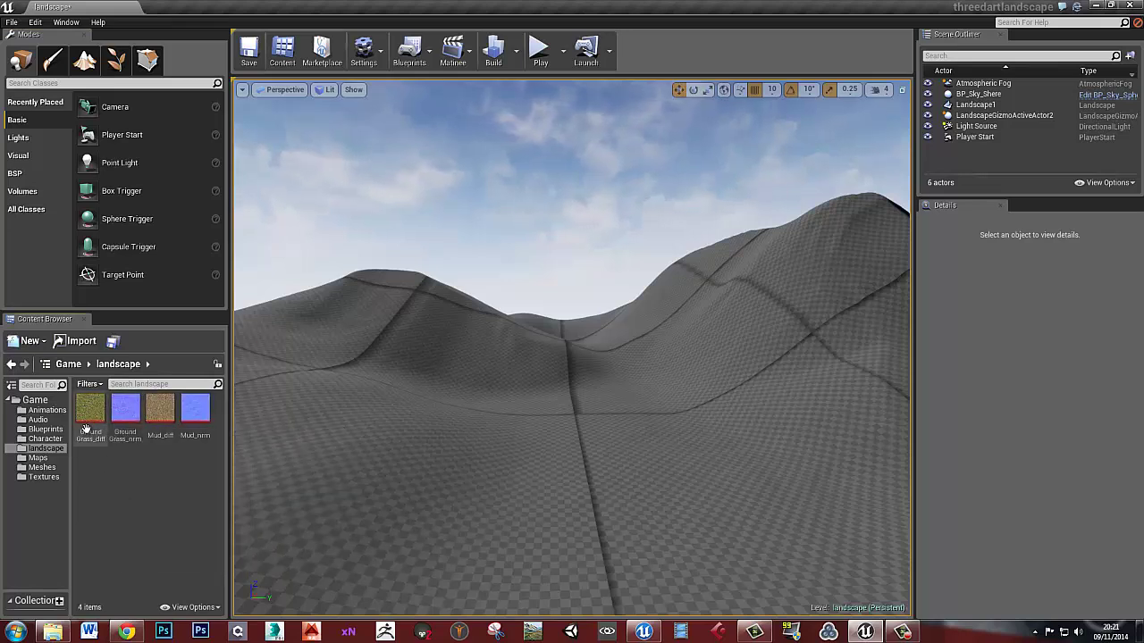
{"action": "left_click", "coordinate": [87, 420]}
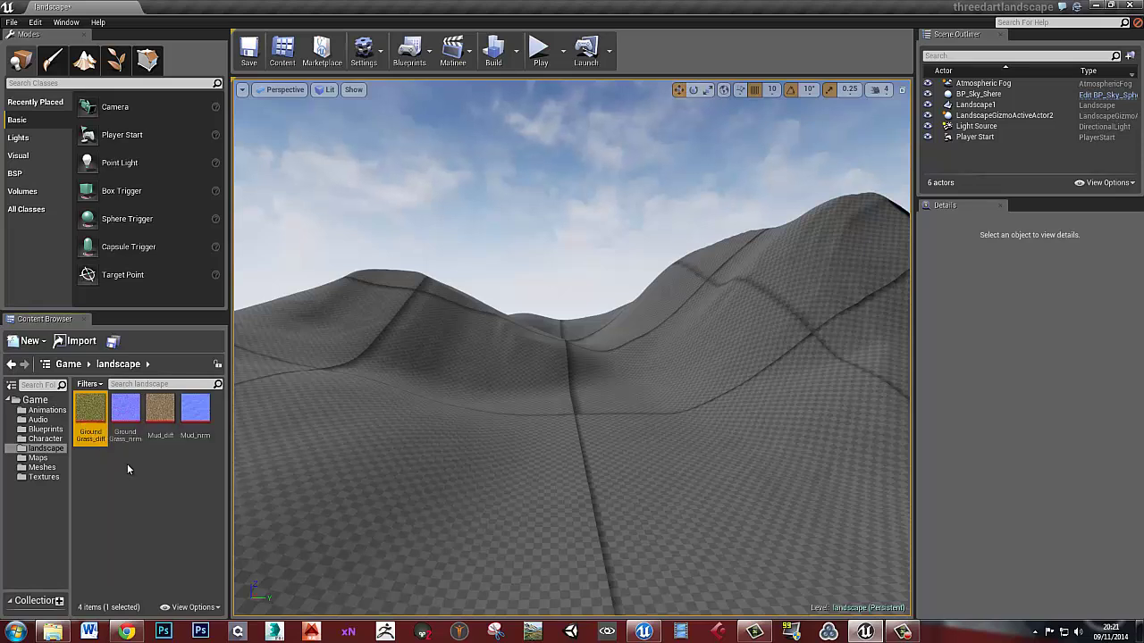
{"action": "left_click", "coordinate": [157, 420]}
{"action": "left_click", "coordinate": [134, 482]}
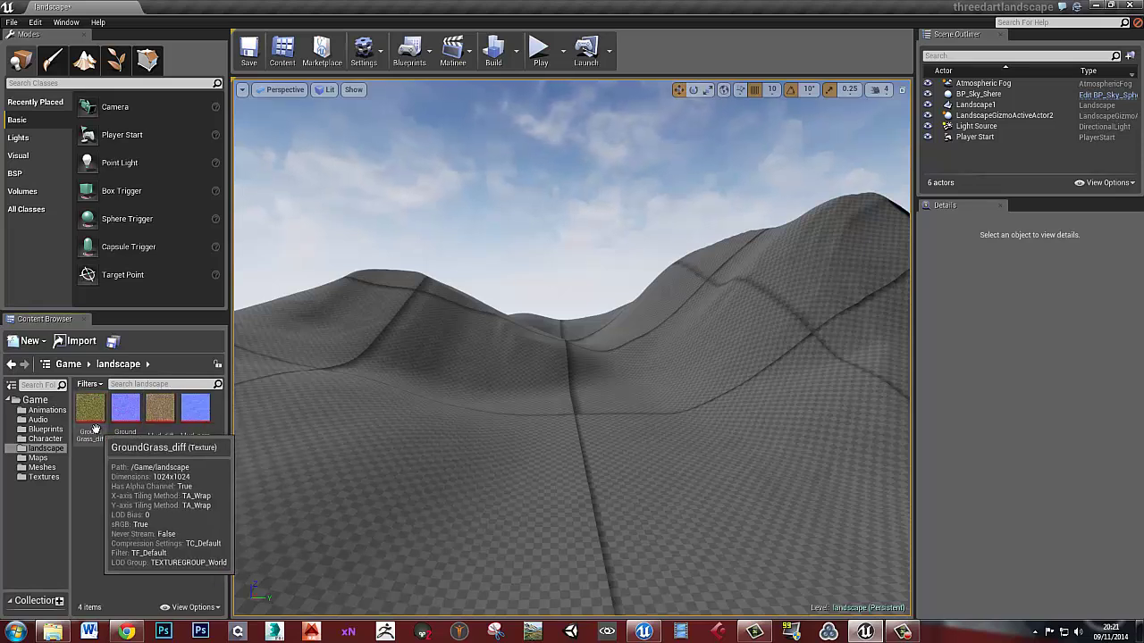
Step: Create a new material in the landscape folder and name it landscapemat
{"action": "right_click", "coordinate": [129, 506]}
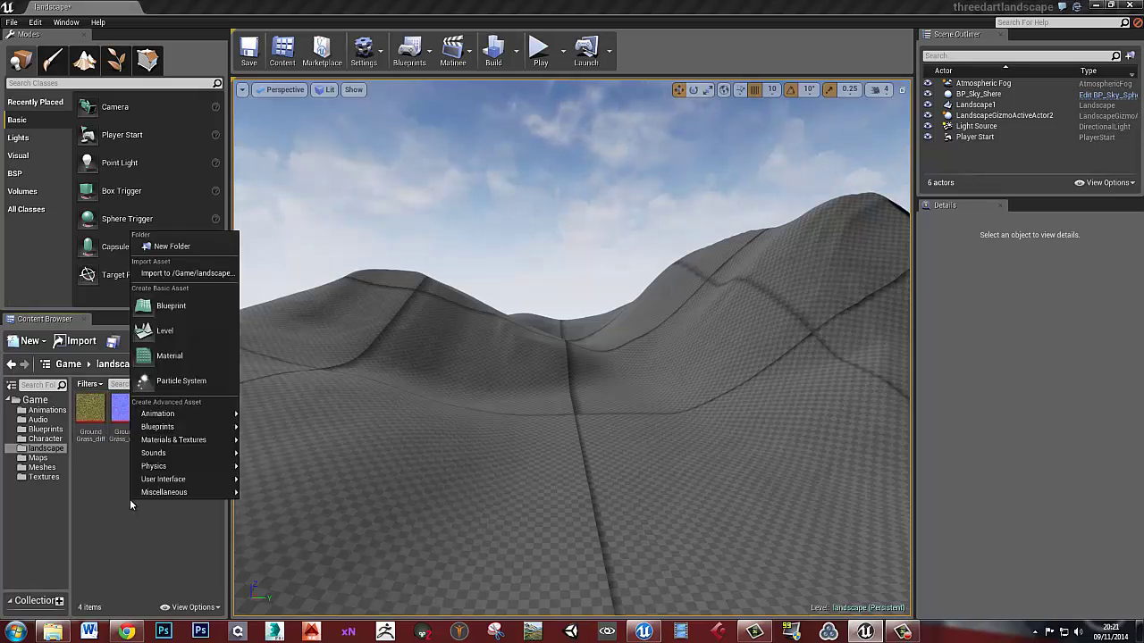
{"action": "left_click", "coordinate": [191, 354]}
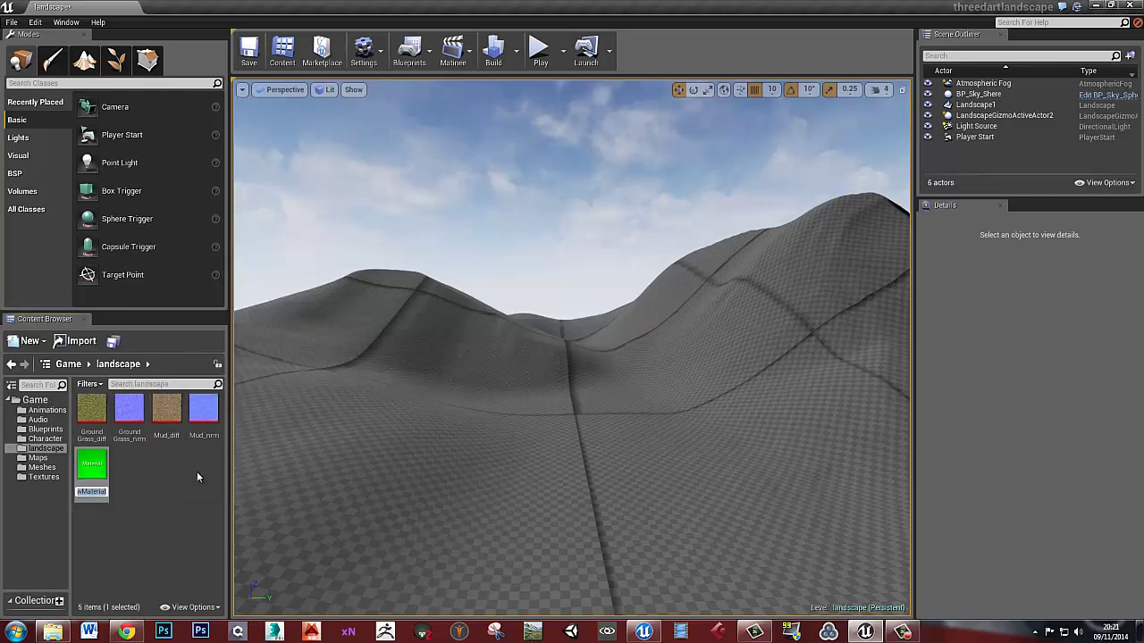
{"action": "key", "text": "Return"}
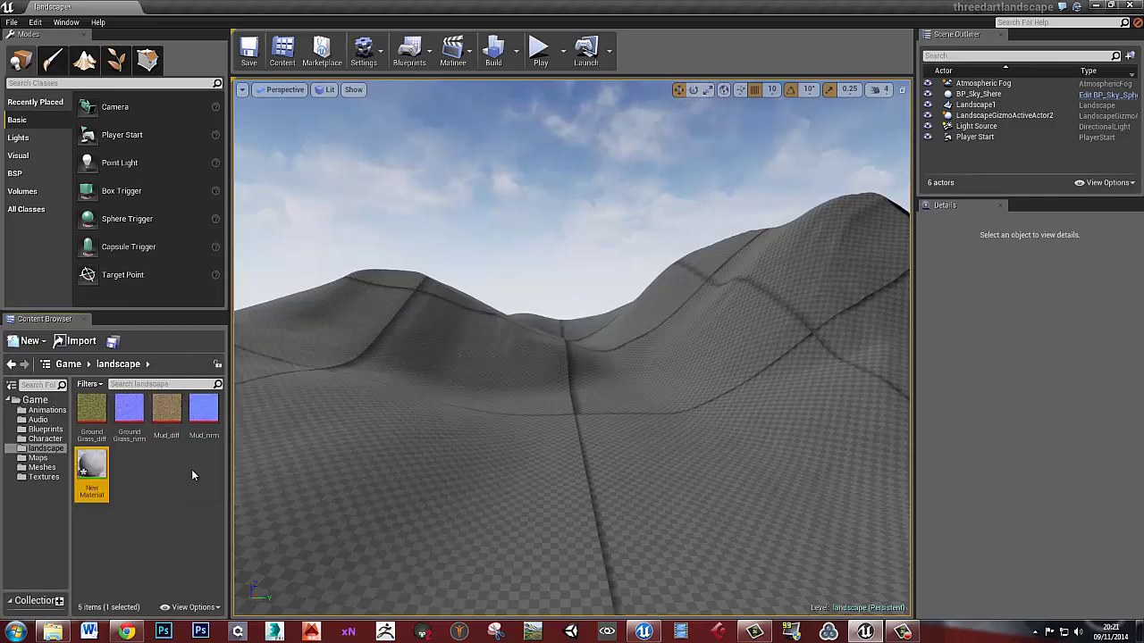
{"action": "key", "text": "F2"}
{"action": "type", "text": "land"}
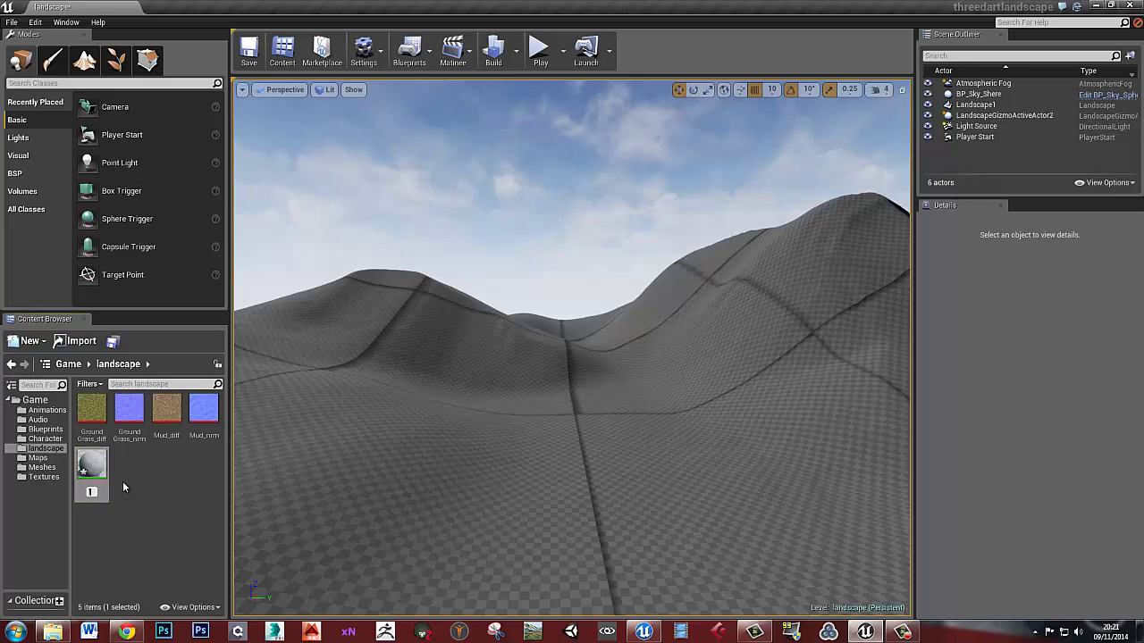
{"action": "type", "text": "scapemat"}
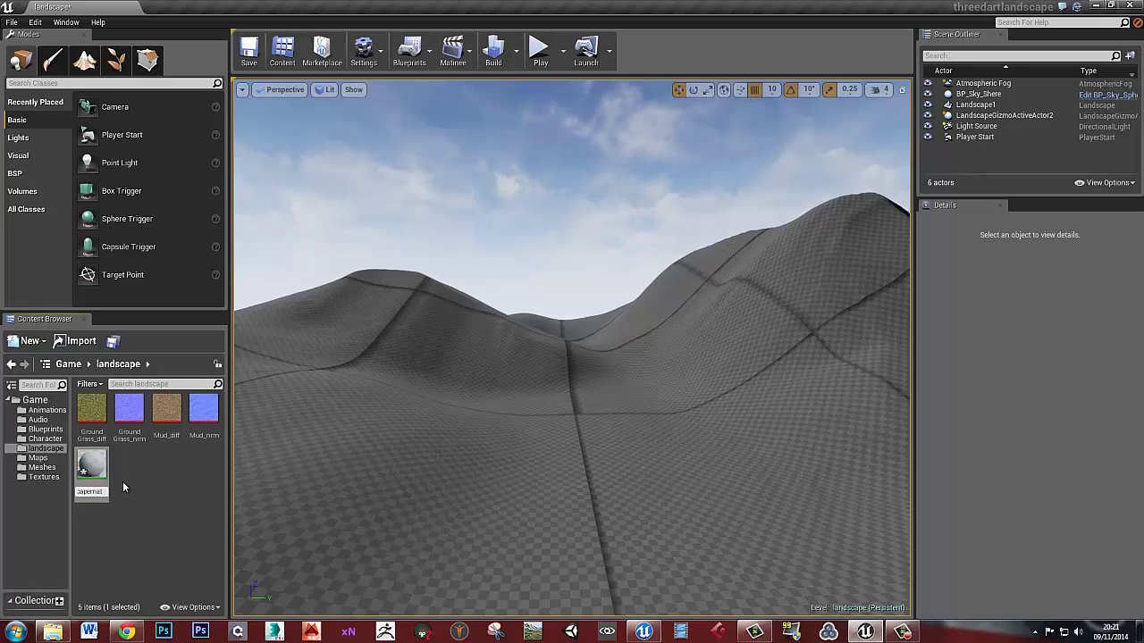
{"action": "key", "text": "Return"}
{"action": "left_click", "coordinate": [170, 482]}
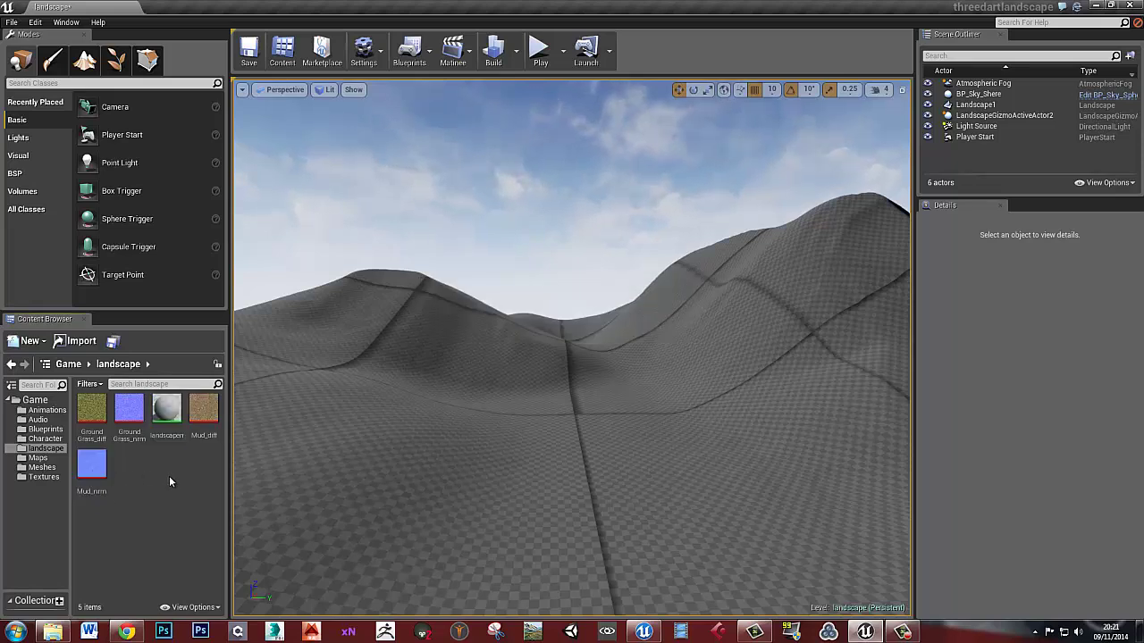
Step: Open landscapemat and add GroundGrass_diff and Mud_diff as texture samples, moving the grass sample away from the mud one
{"action": "left_click", "coordinate": [169, 420]}
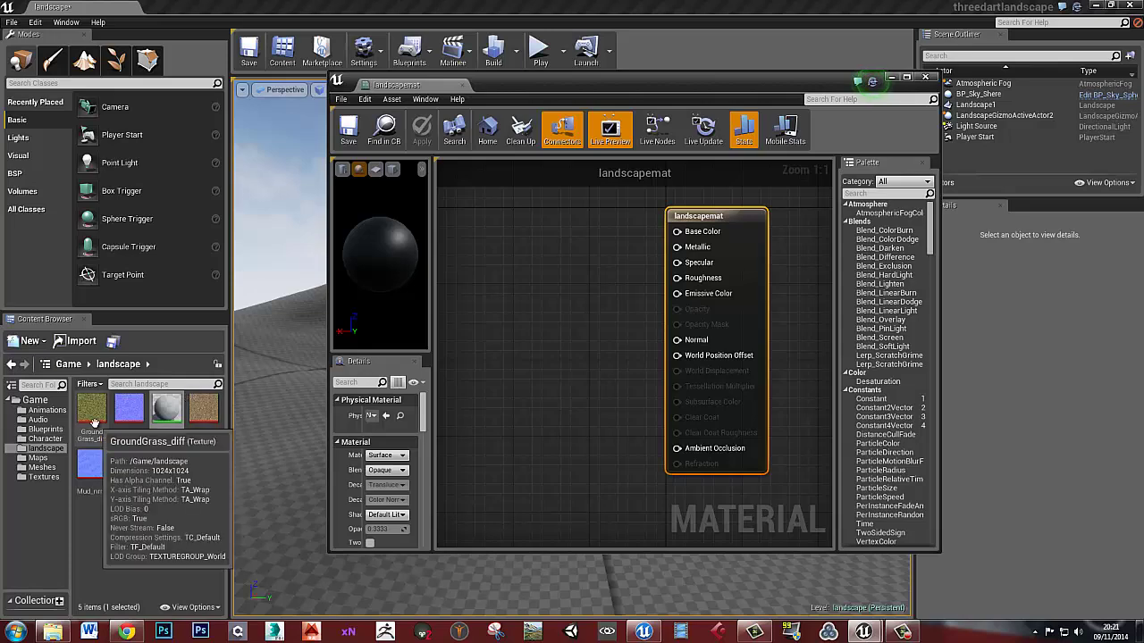
{"action": "left_click", "coordinate": [92, 412]}
{"action": "left_click", "coordinate": [212, 436], "text": "ctrl"}
{"action": "left_click_drag", "start_coordinate": [212, 436], "coordinate": [542, 280]}
{"action": "right_click_drag", "start_coordinate": [577, 436], "coordinate": [608, 404]}
{"action": "scroll", "coordinate": [559, 401], "scroll_direction": "down", "scroll_amount": 1}
{"action": "left_click_drag", "start_coordinate": [609, 291], "coordinate": [521, 213]}
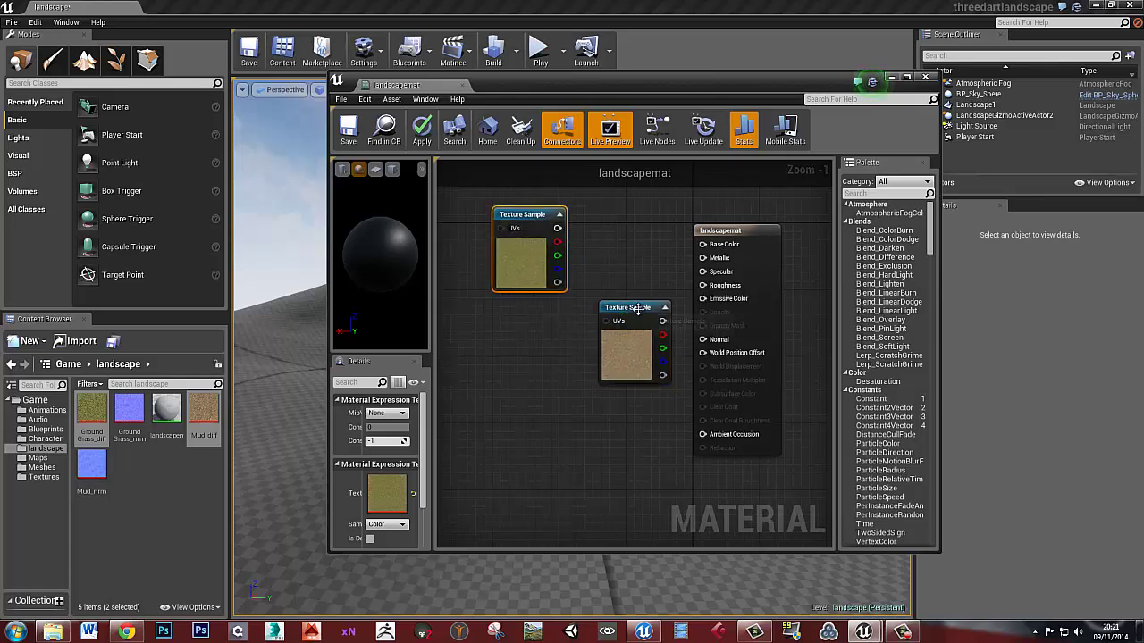
Step: Place the mud texture sample directly below the grass sample and move the landscapemat output node farther away from both samples
{"action": "left_click_drag", "start_coordinate": [634, 307], "coordinate": [531, 333]}
{"action": "scroll", "coordinate": [558, 318], "scroll_direction": "down", "scroll_amount": 2}
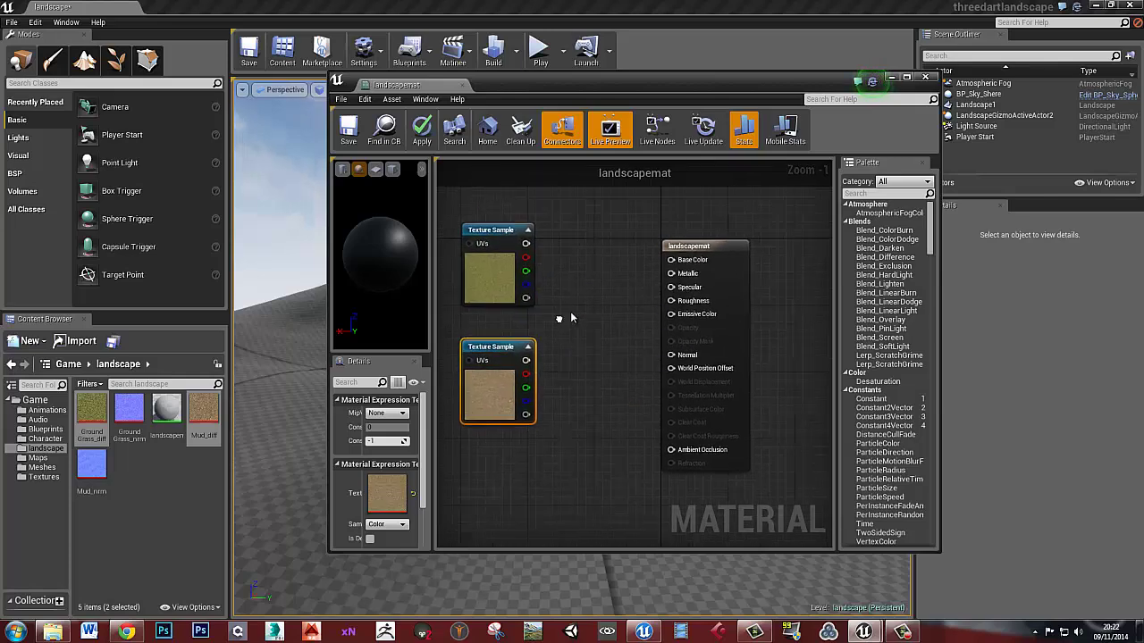
{"action": "left_click_drag", "start_coordinate": [663, 267], "coordinate": [771, 255]}
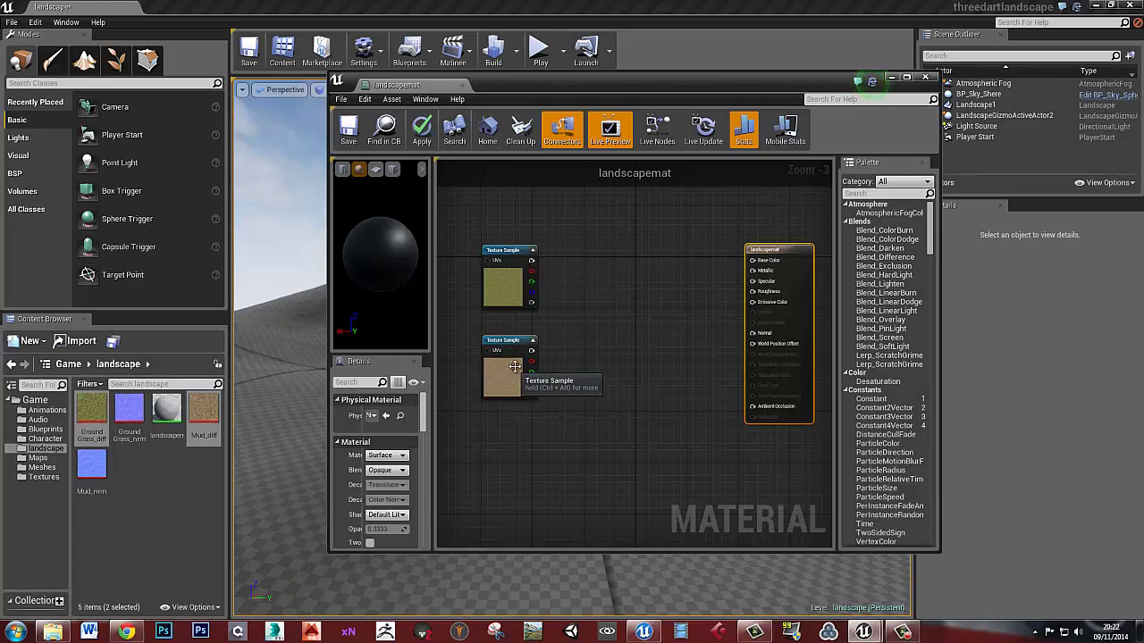
{"action": "left_click_drag", "start_coordinate": [773, 254], "coordinate": [787, 257]}
{"action": "mouse_move", "coordinate": [632, 299]}
{"action": "right_mouse_down"}
{"action": "mouse_move", "coordinate": [604, 300]}
{"action": "mouse_move", "coordinate": [621, 296]}
{"action": "right_mouse_up"}
{"action": "scroll", "coordinate": [585, 301], "scroll_direction": "down", "scroll_amount": 1}
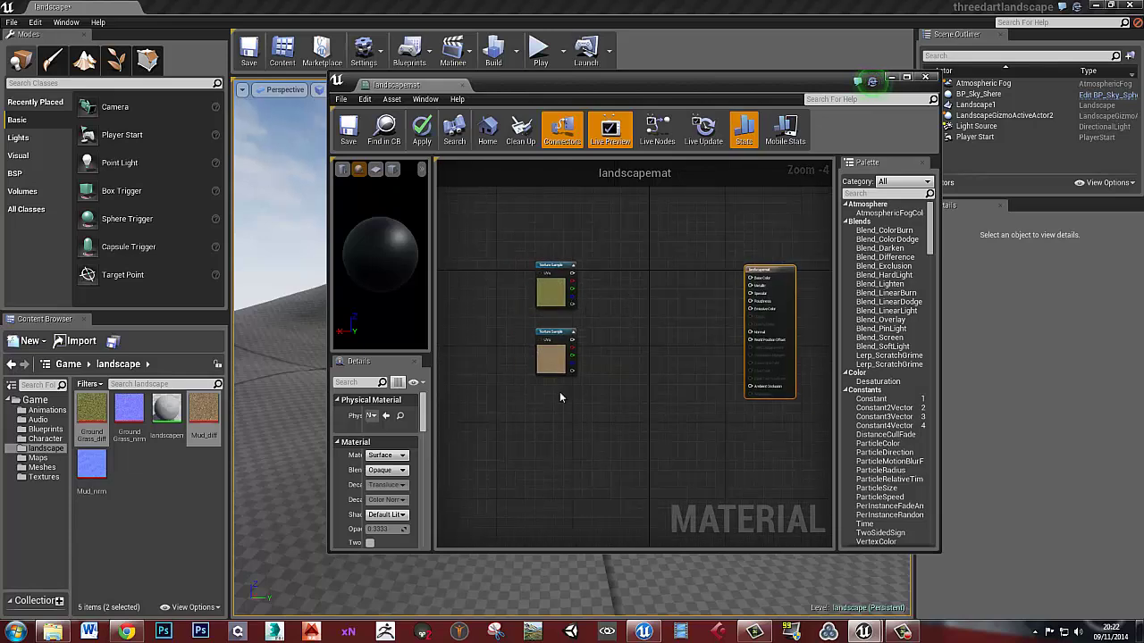
{"action": "left_click", "coordinate": [551, 423]}
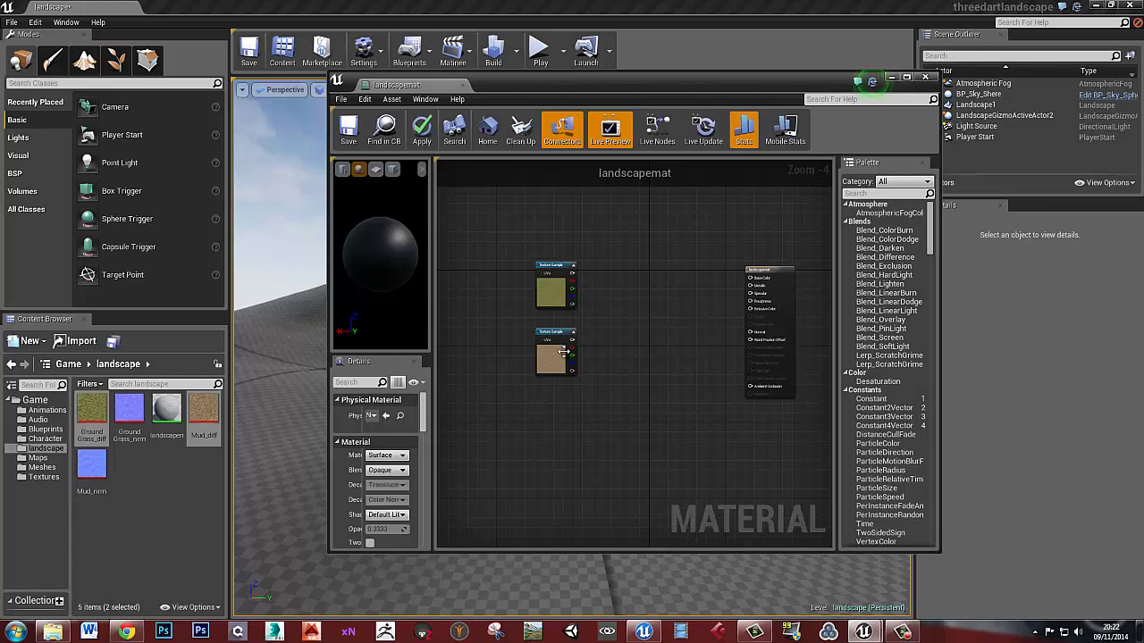
Step: Find the VertexNormalWS expression by searching for ws and place it below the two texture samples
{"action": "left_click", "coordinate": [876, 193]}
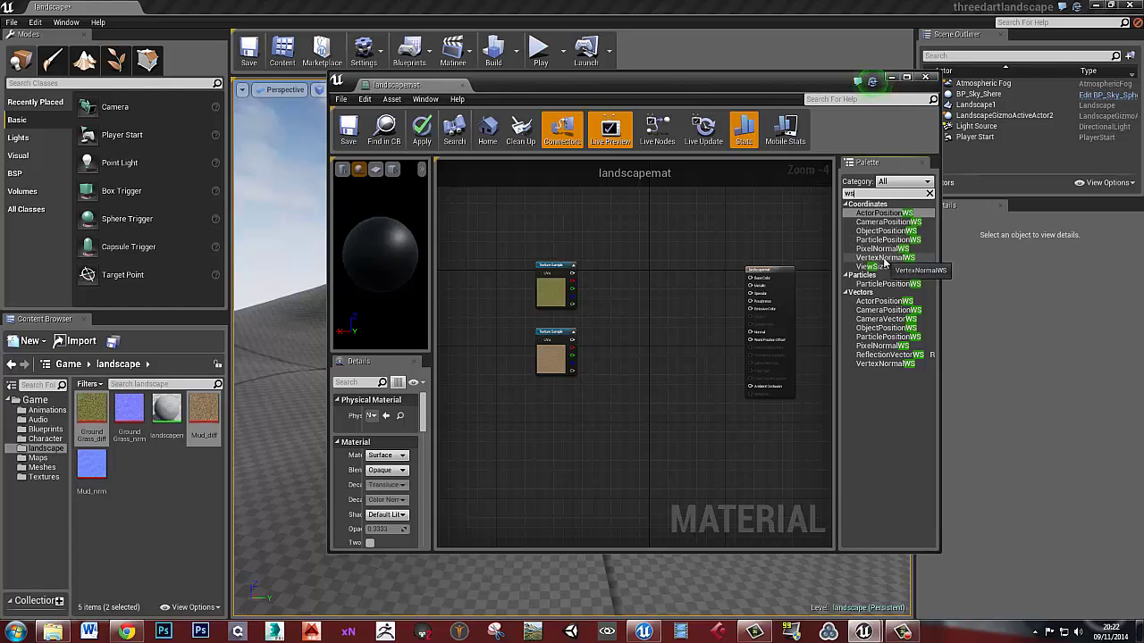
{"action": "left_click_drag", "start_coordinate": [884, 260], "coordinate": [504, 447]}
{"action": "right_click_drag", "start_coordinate": [617, 431], "coordinate": [623, 373]}
{"action": "left_click_drag", "start_coordinate": [581, 372], "coordinate": [561, 359]}
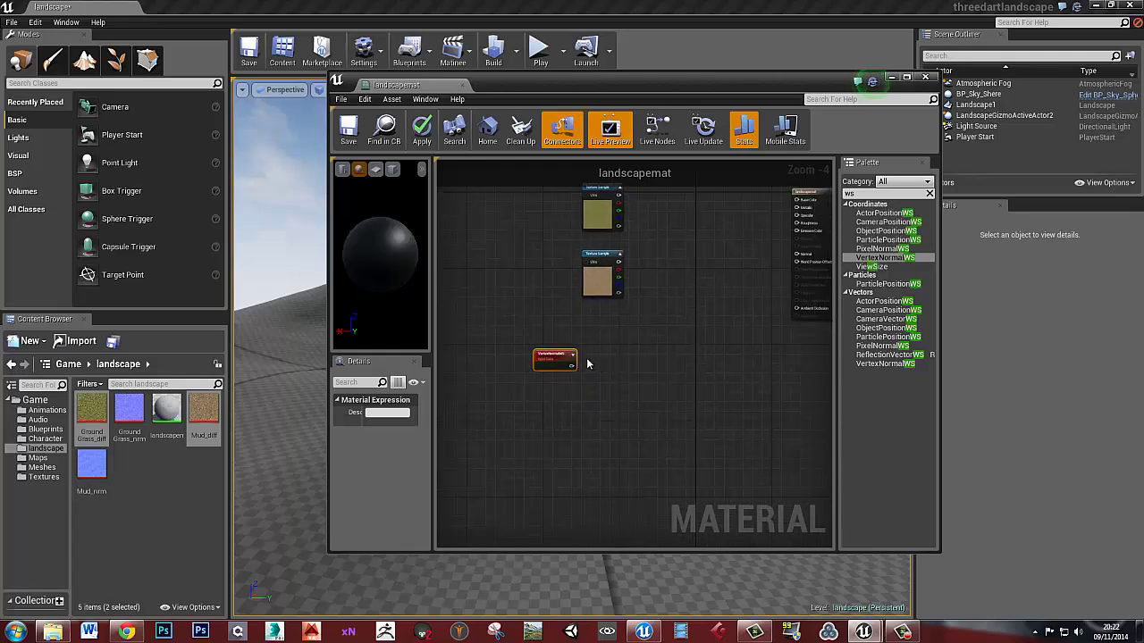
{"action": "scroll", "coordinate": [587, 363], "scroll_direction": "up", "scroll_amount": 5}
Step: Add a component mask fed by the VertexNormalWS output and enable only its B channel
{"action": "left_click_drag", "start_coordinate": [555, 373], "coordinate": [604, 377]}
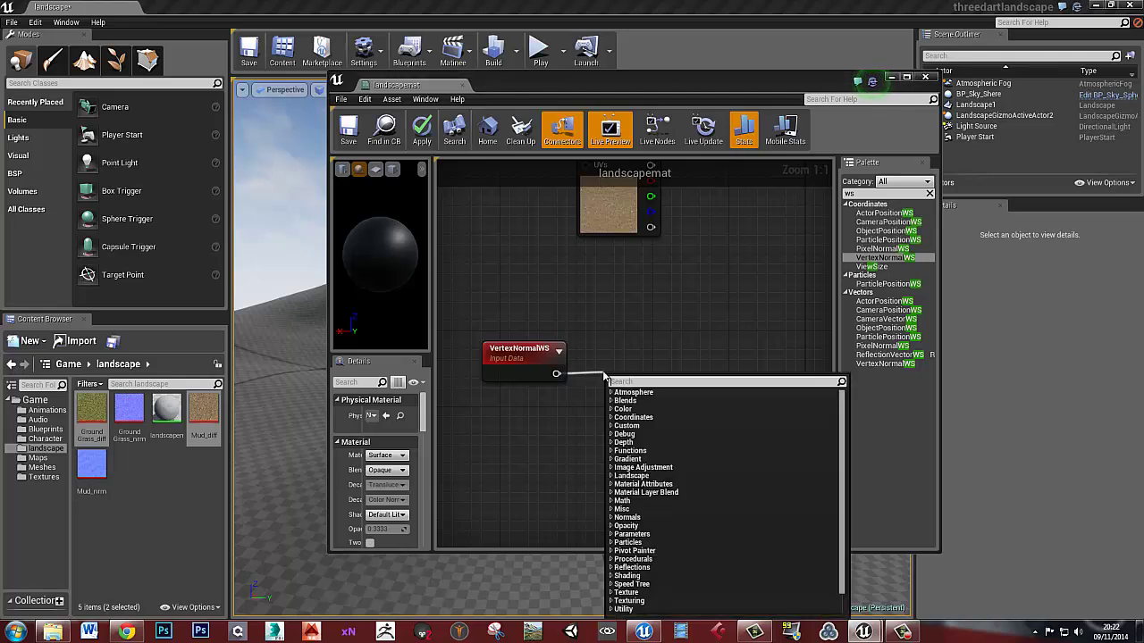
{"action": "type", "text": "mas"}
{"action": "key", "text": "Return"}
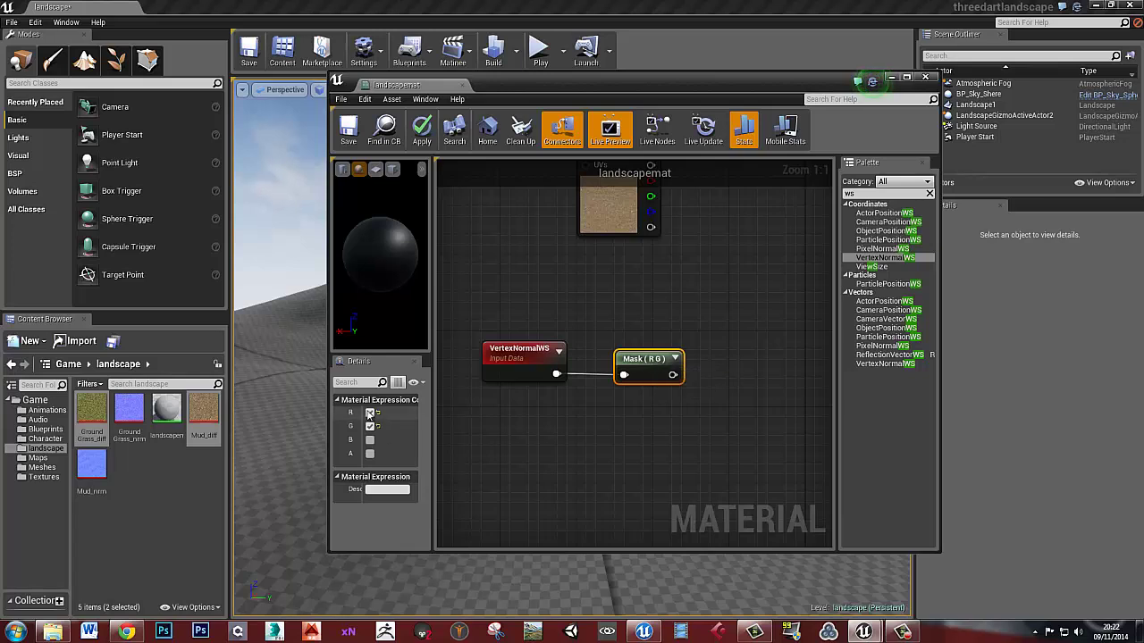
{"action": "left_click", "coordinate": [369, 413]}
{"action": "left_click", "coordinate": [369, 427]}
{"action": "left_click", "coordinate": [370, 439]}
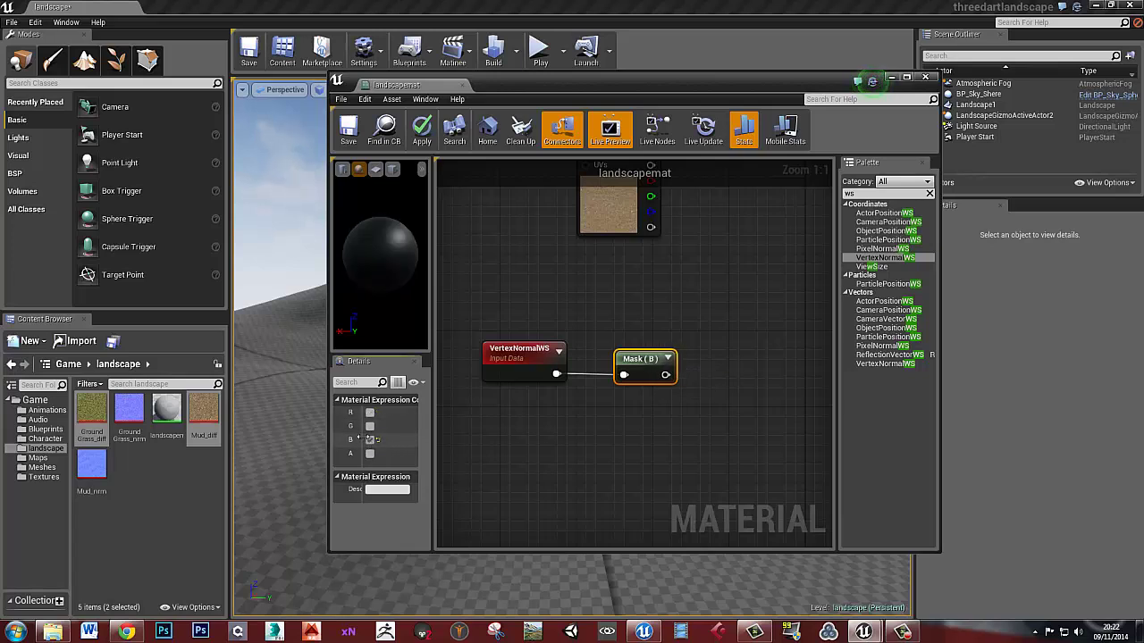
Step: Move the landscapemat output node down, to about the height of the mud sample and the mask
{"action": "right_click_drag", "start_coordinate": [710, 327], "coordinate": [578, 372]}
{"action": "scroll", "coordinate": [577, 348], "scroll_direction": "down", "scroll_amount": 3}
{"action": "right_click_drag", "start_coordinate": [643, 346], "coordinate": [710, 334]}
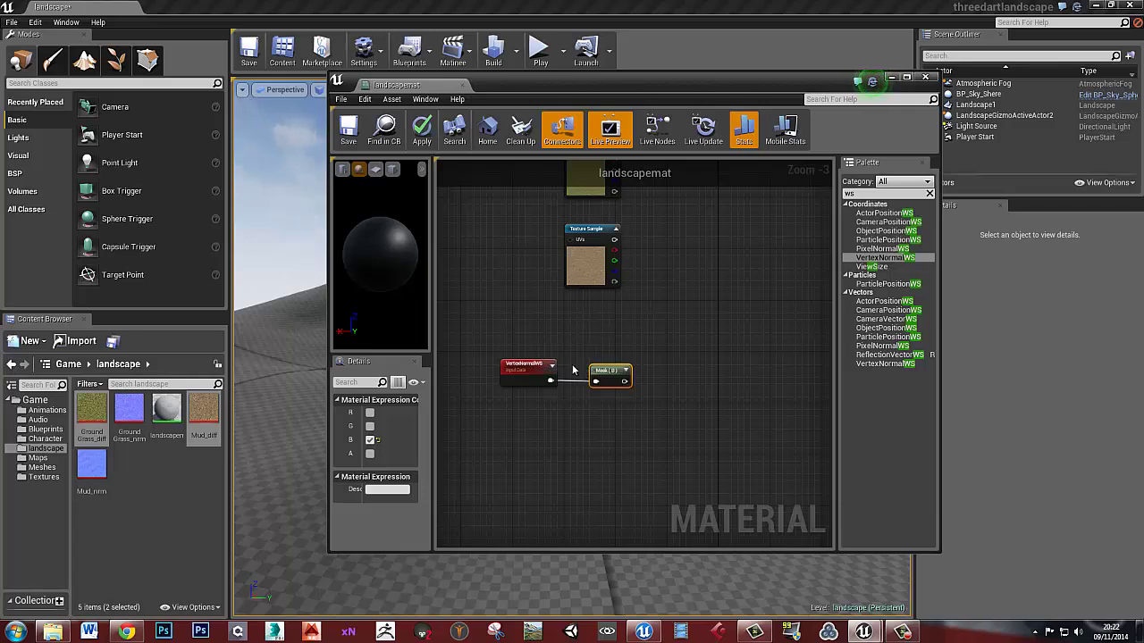
{"action": "scroll", "coordinate": [621, 331], "scroll_direction": "down", "scroll_amount": 2}
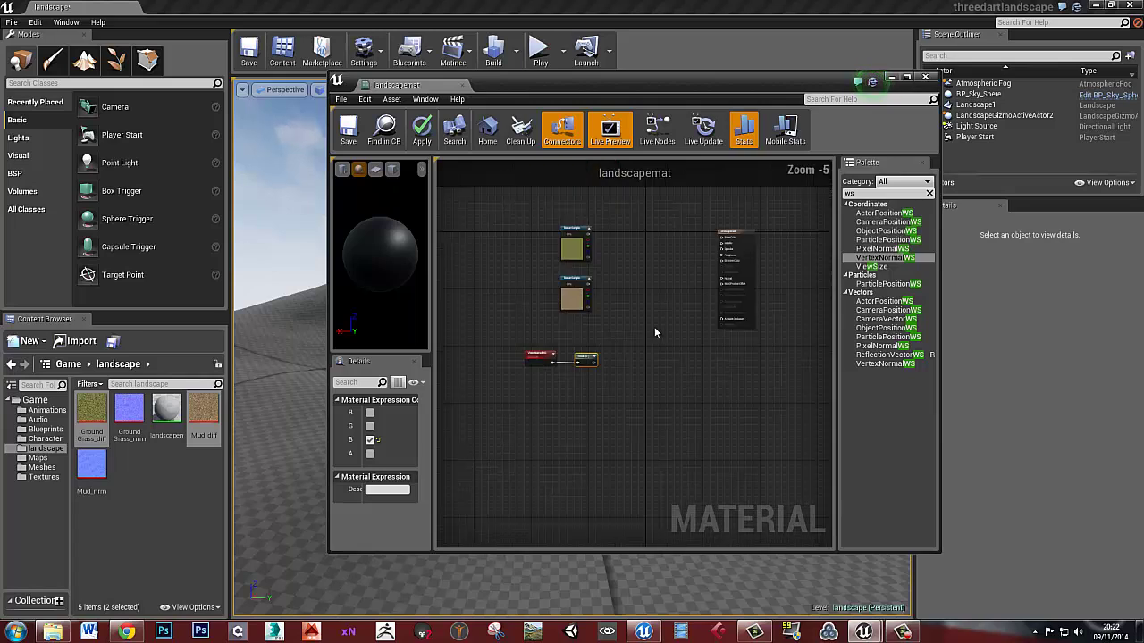
{"action": "left_click_drag", "start_coordinate": [706, 240], "coordinate": [696, 298]}
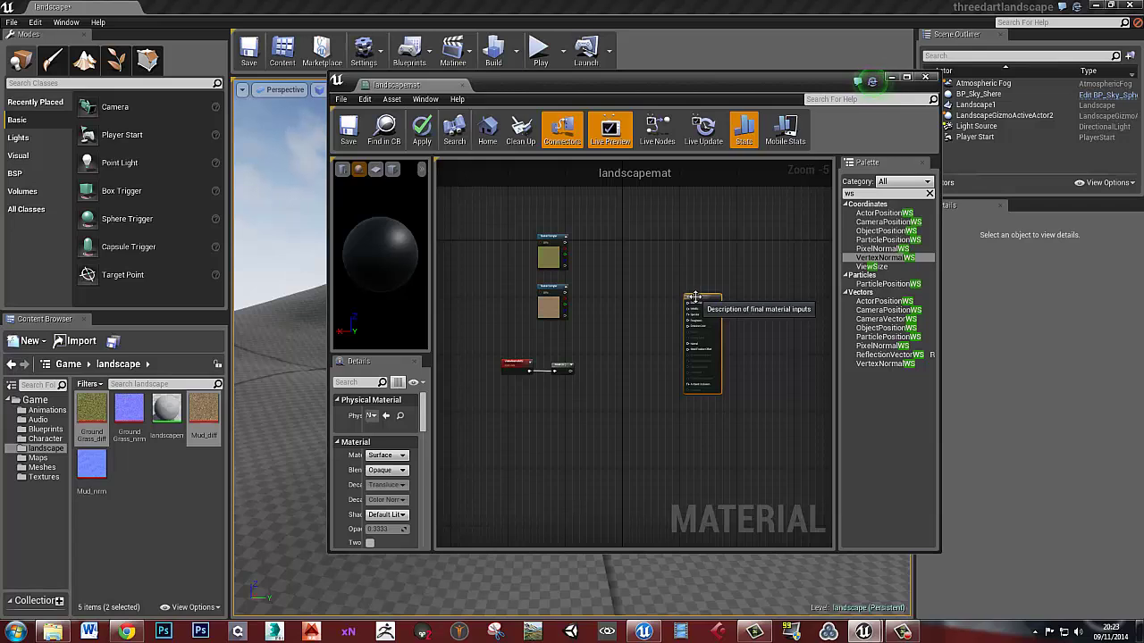
{"action": "mouse_move", "coordinate": [628, 354]}
{"action": "right_mouse_down"}
{"action": "mouse_move", "coordinate": [638, 332]}
{"action": "mouse_move", "coordinate": [608, 344]}
{"action": "right_mouse_up"}
{"action": "scroll", "coordinate": [602, 340], "scroll_direction": "up", "scroll_amount": 2}
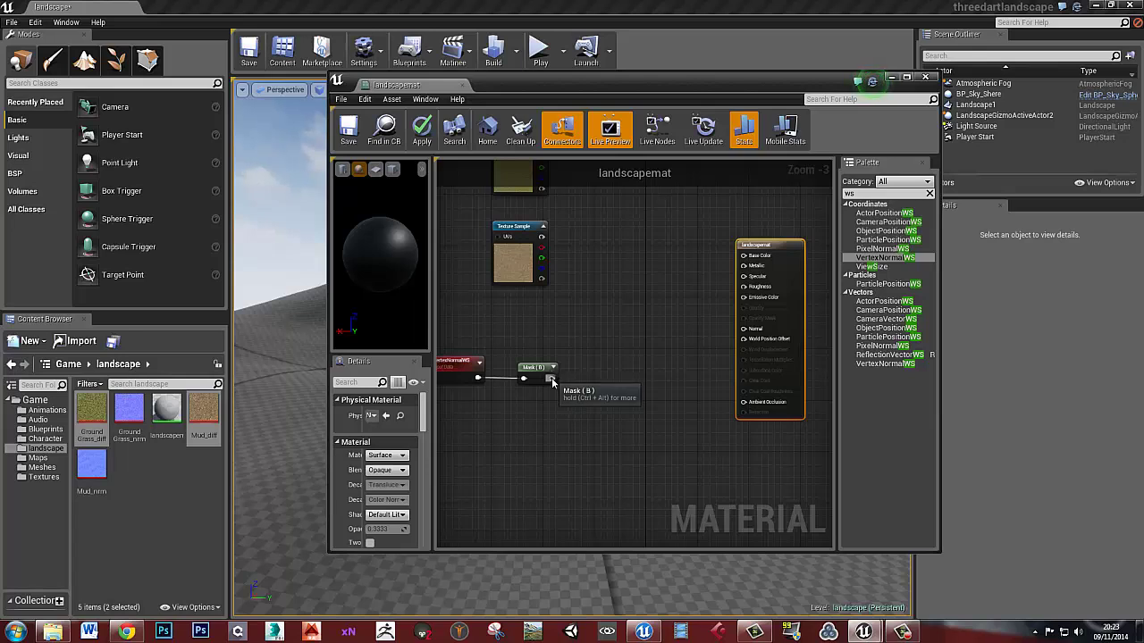
Step: Connect the Mask (B) output to Base Color and move the mask closer to VertexNormalWS
{"action": "left_click_drag", "start_coordinate": [551, 379], "coordinate": [744, 256]}
{"action": "right_click_drag", "start_coordinate": [467, 420], "coordinate": [499, 417]}
{"action": "left_click", "coordinate": [481, 369]}
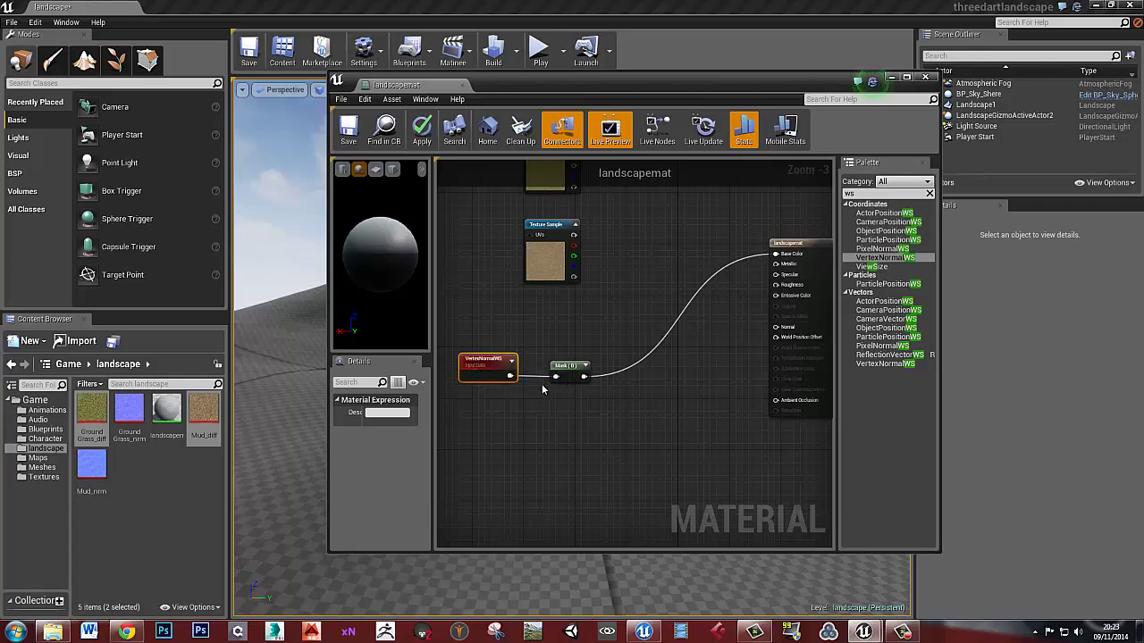
{"action": "left_click_drag", "start_coordinate": [566, 373], "coordinate": [556, 367]}
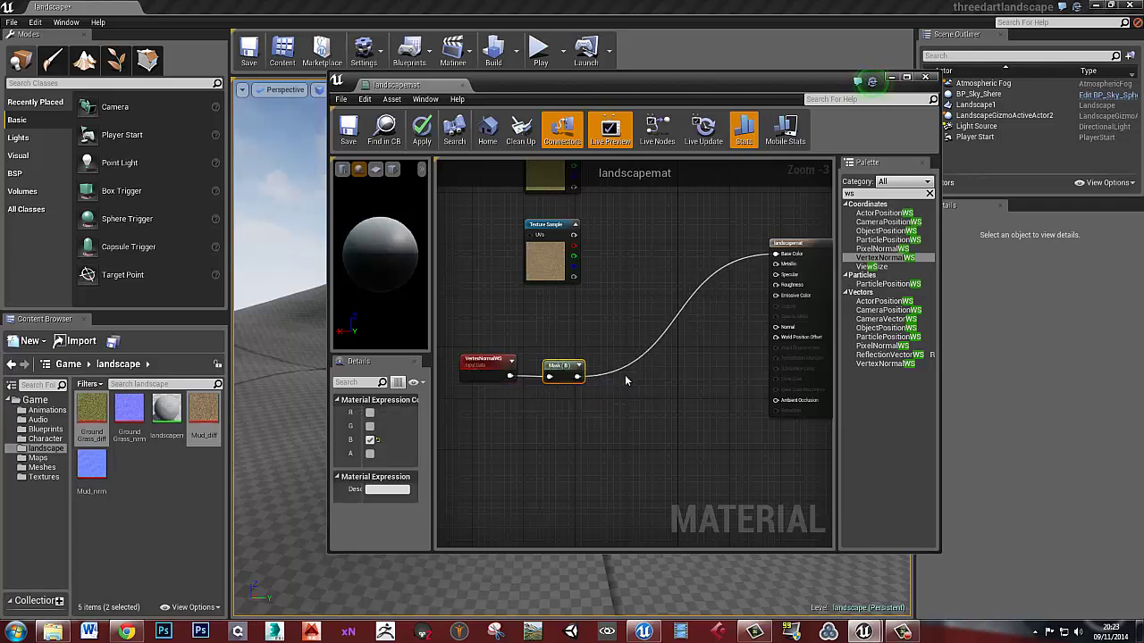
{"action": "left_click_drag", "start_coordinate": [556, 370], "coordinate": [549, 369]}
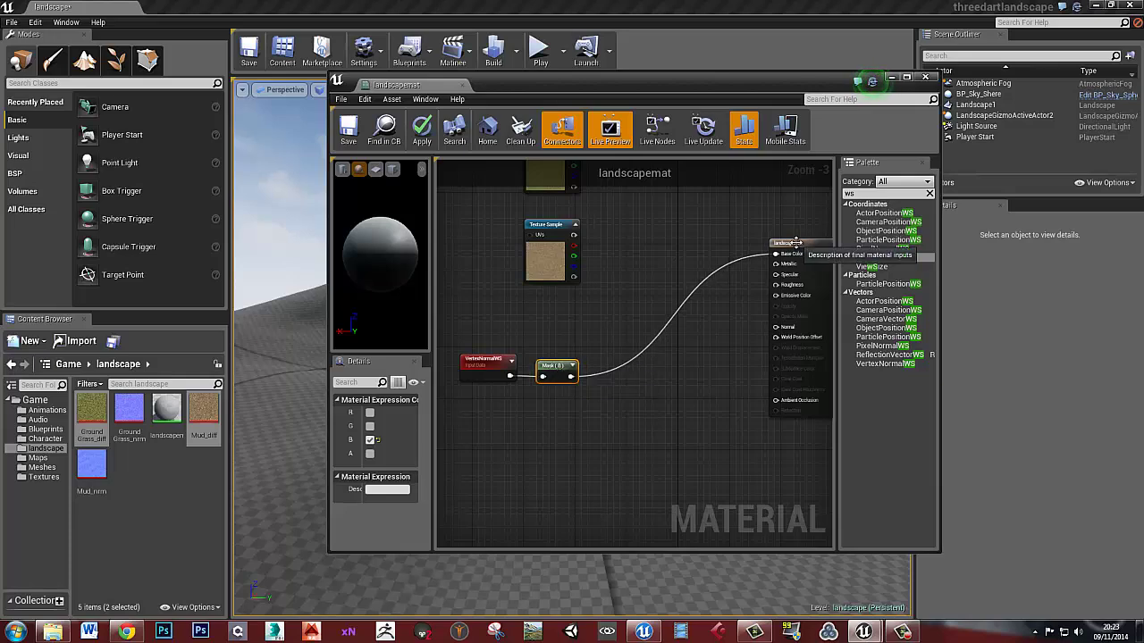
Step: Maximize the material editor window, enlarge the preview viewport and inspect the shading on the preview sphere
{"action": "left_click_drag", "start_coordinate": [546, 92], "coordinate": [564, 0]}
{"action": "left_click_drag", "start_coordinate": [189, 258], "coordinate": [342, 259]}
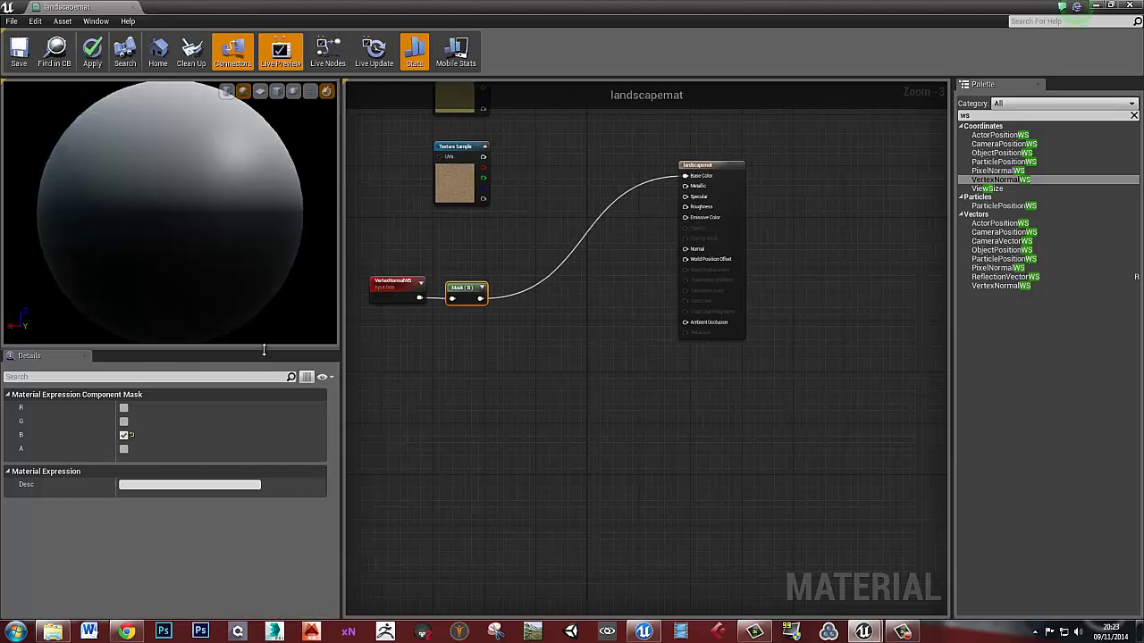
{"action": "left_click_drag", "start_coordinate": [263, 347], "coordinate": [264, 427]}
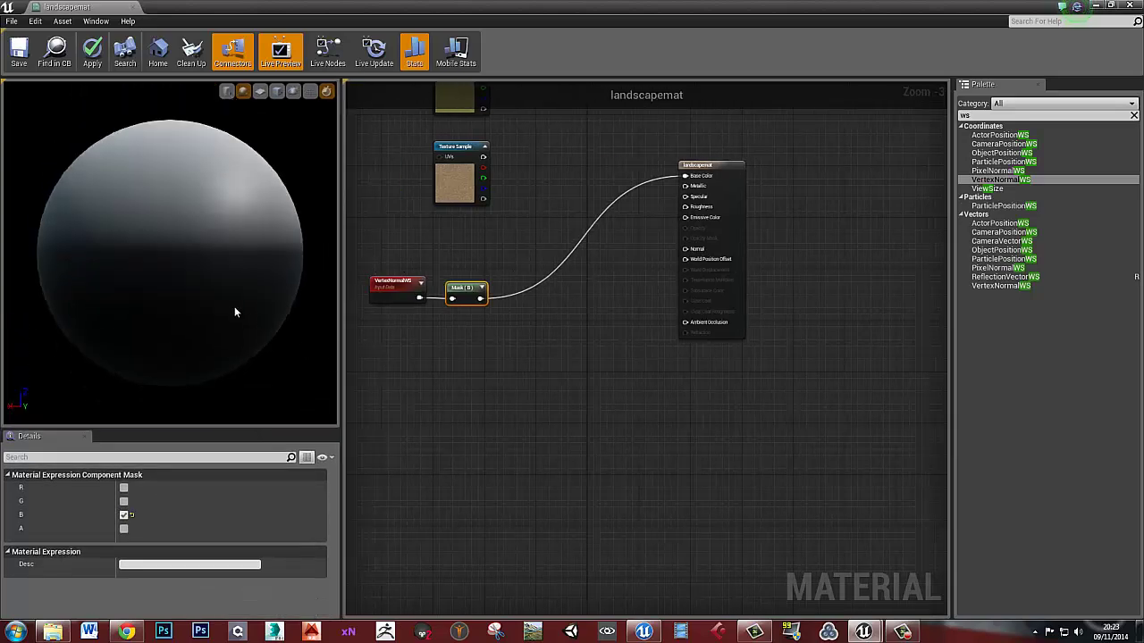
{"action": "left_click_drag", "start_coordinate": [223, 244], "coordinate": [226, 255]}
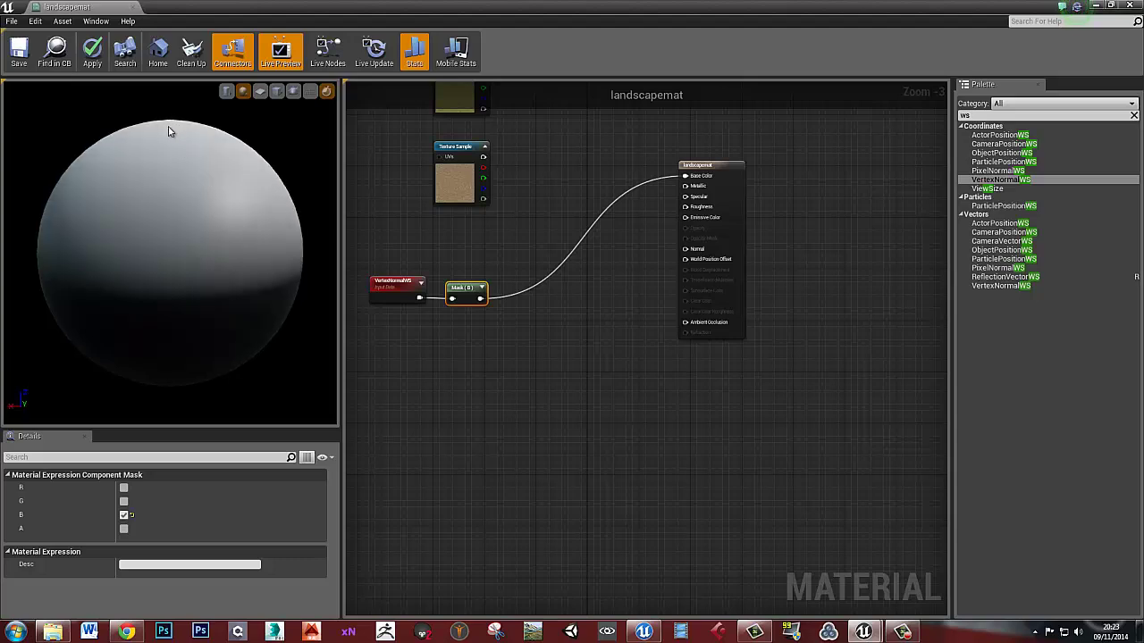
{"action": "left_click_drag", "start_coordinate": [199, 339], "coordinate": [202, 329]}
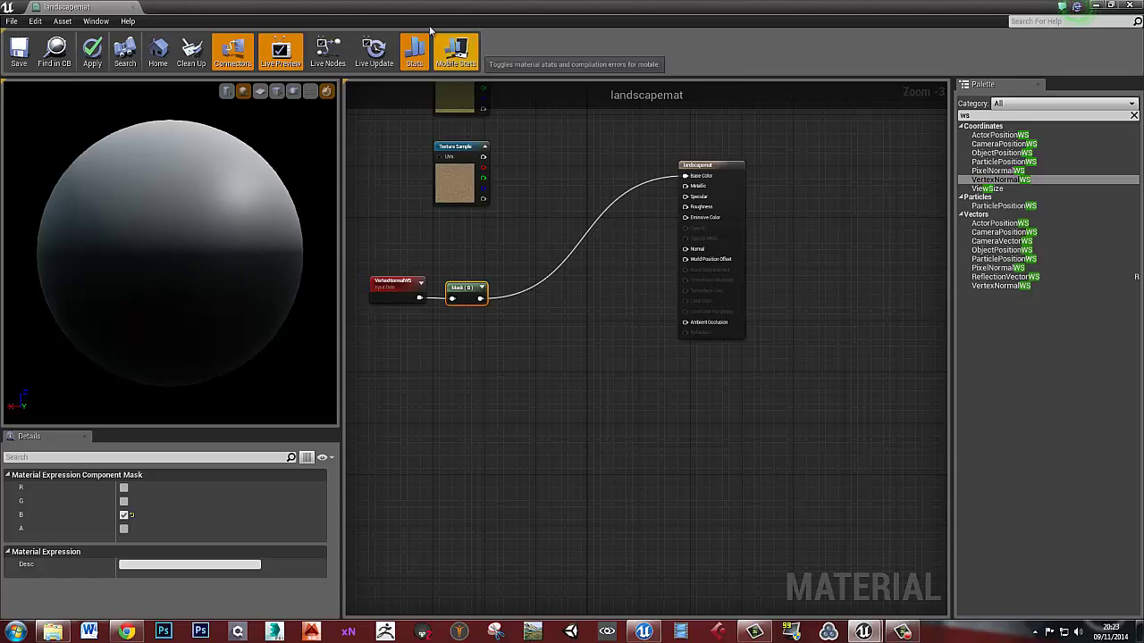
Step: Compare the landscape slopes behind the material editor with the shading on the preview sphere
{"action": "left_click_drag", "start_coordinate": [411, 7], "coordinate": [1001, 65]}
{"action": "right_click_drag", "start_coordinate": [536, 317], "coordinate": [646, 344]}
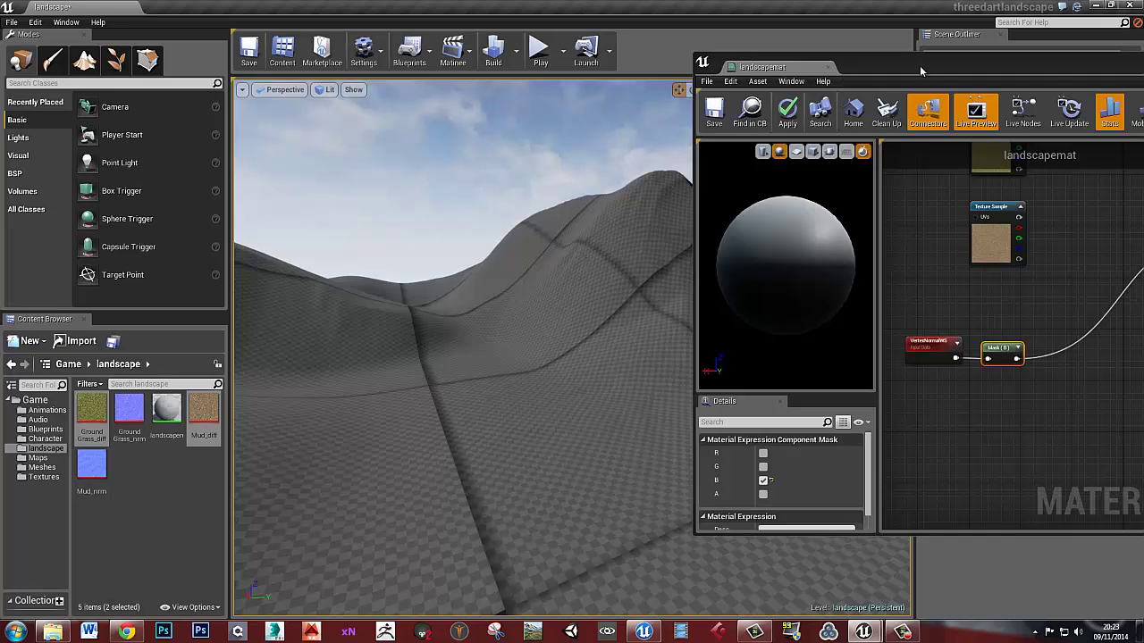
{"action": "double_click", "coordinate": [808, 67]}
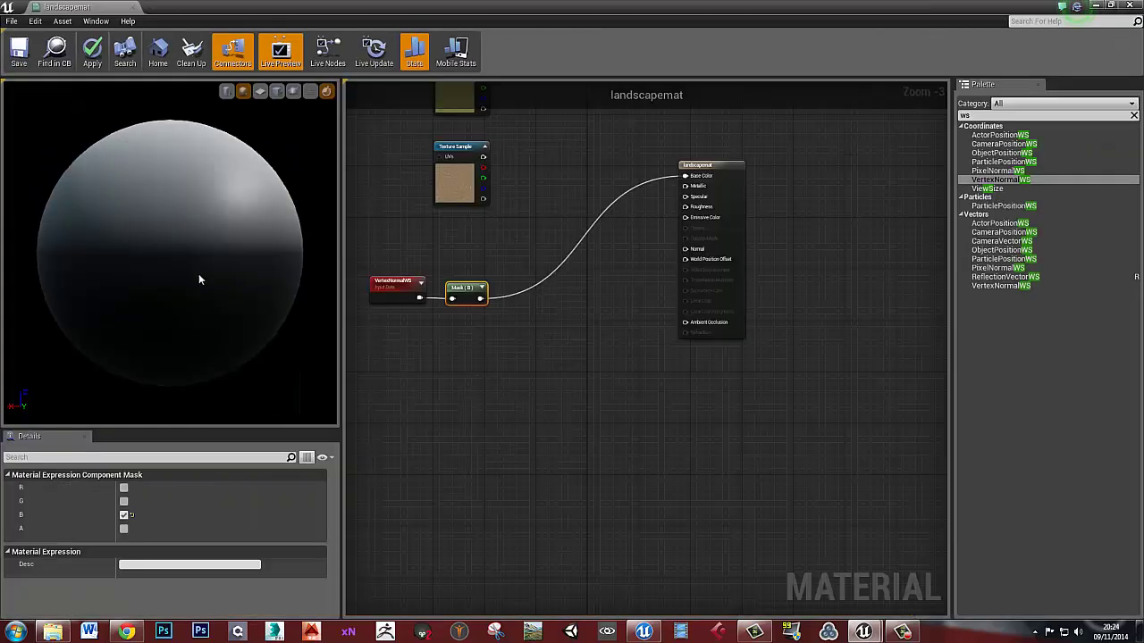
{"action": "mouse_move", "coordinate": [213, 239]}
{"action": "left_mouse_down"}
{"action": "mouse_move", "coordinate": [225, 284]}
{"action": "mouse_move", "coordinate": [218, 256]}
{"action": "left_mouse_up"}
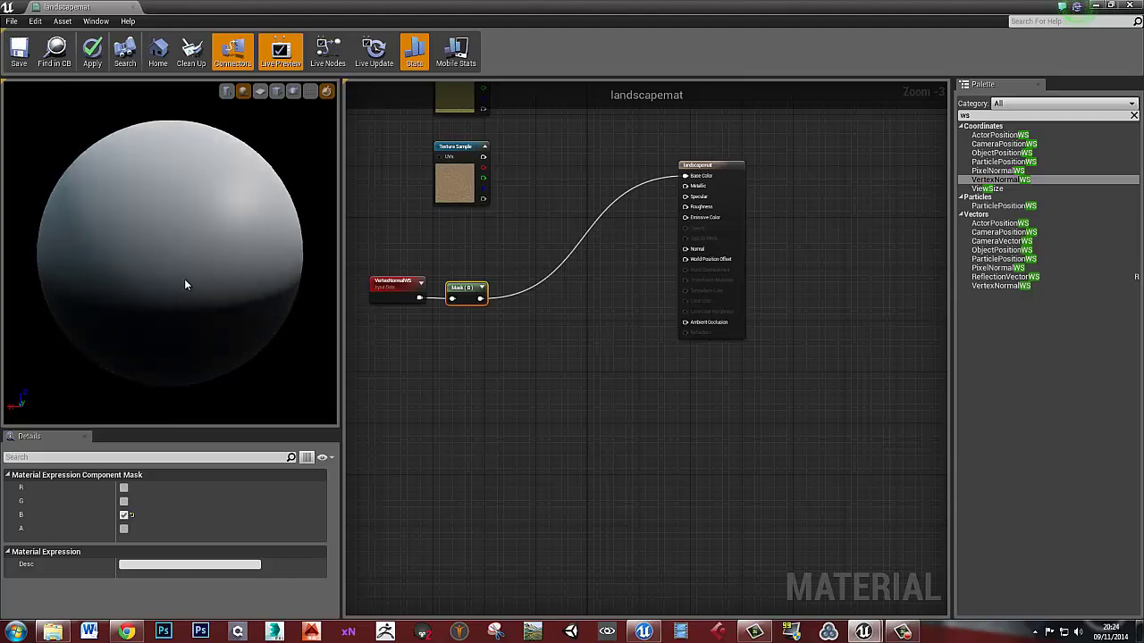
{"action": "left_click_drag", "start_coordinate": [184, 294], "coordinate": [191, 288]}
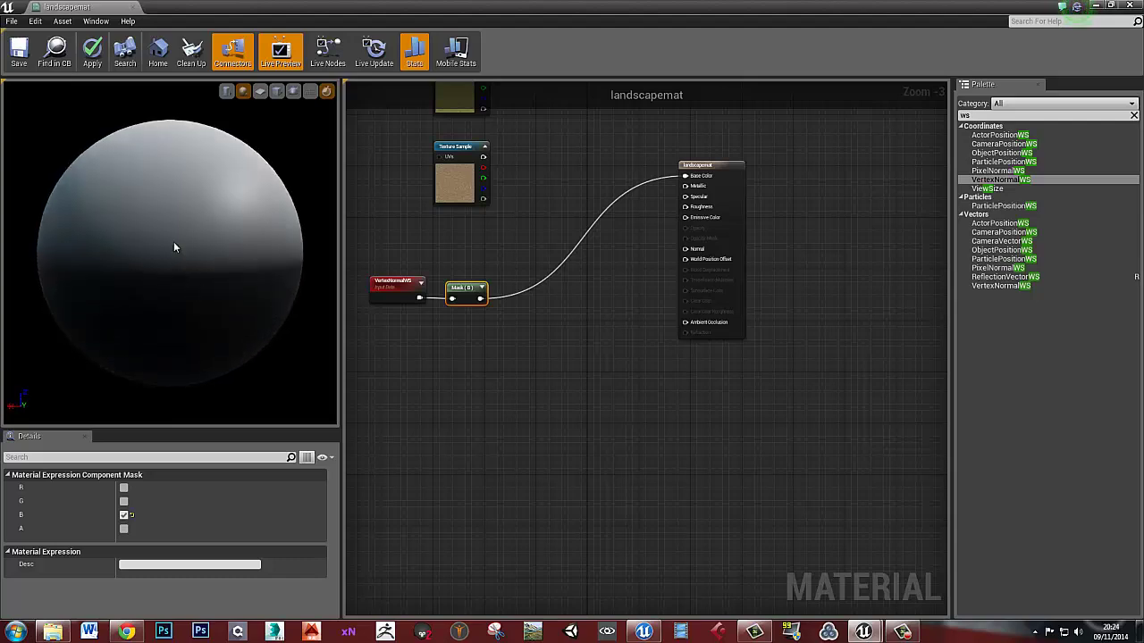
Step: Add a Subtract node beside the Mask (B) node and check the current shading on the preview sphere
{"action": "scroll", "coordinate": [536, 273], "scroll_direction": "up", "scroll_amount": 2}
{"action": "left_click", "coordinate": [548, 274]}
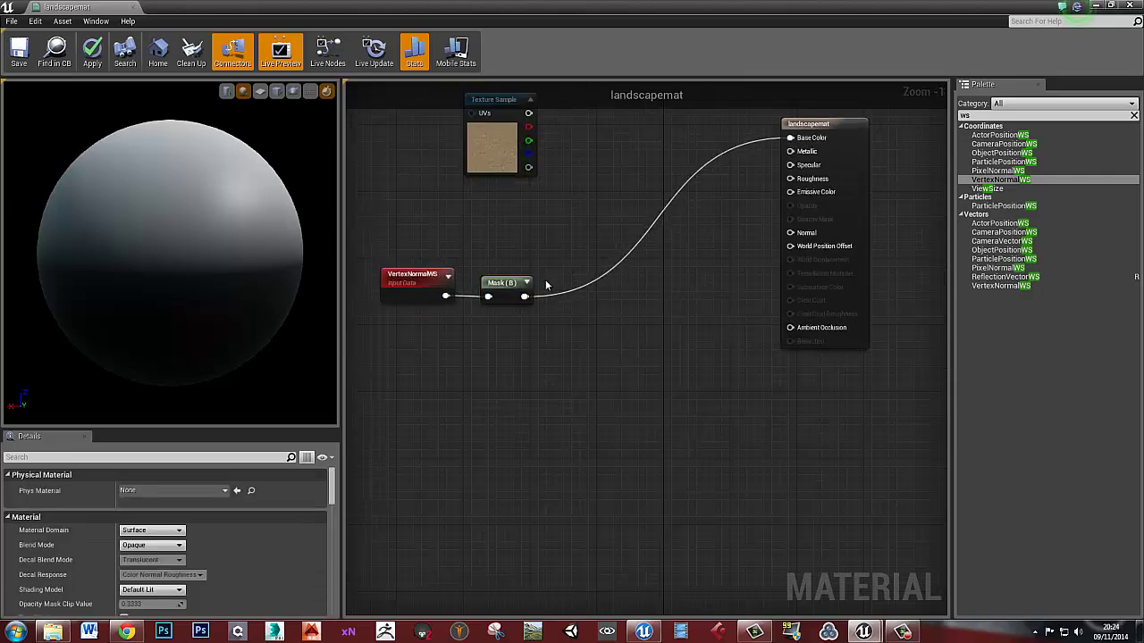
{"action": "right_click", "coordinate": [589, 296]}
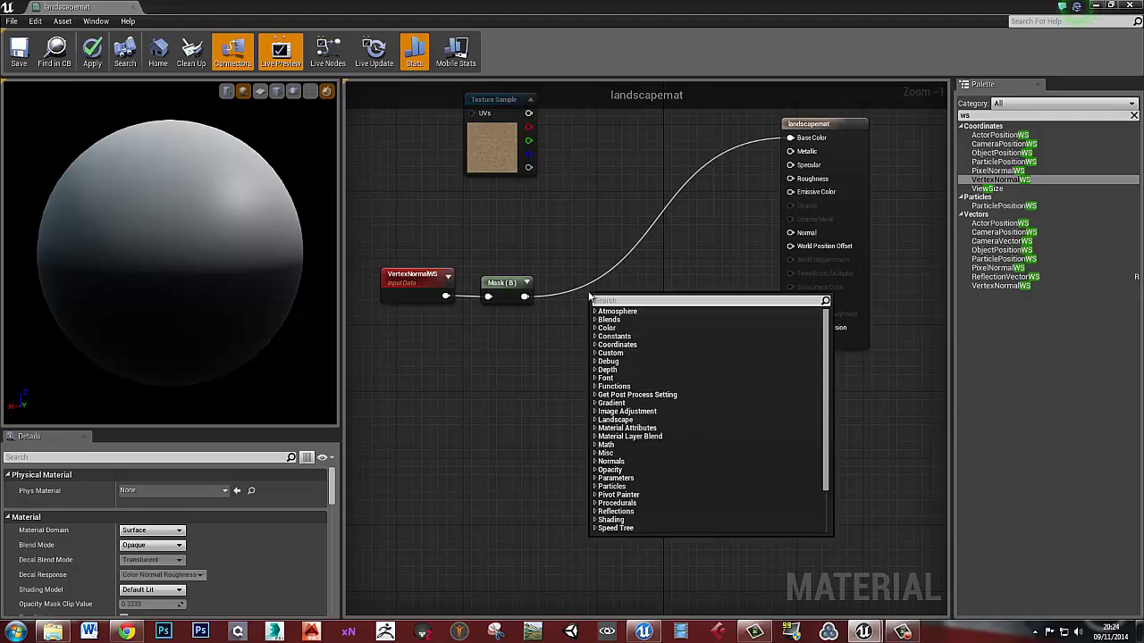
{"action": "type", "text": "subtr"}
{"action": "key", "text": "Return"}
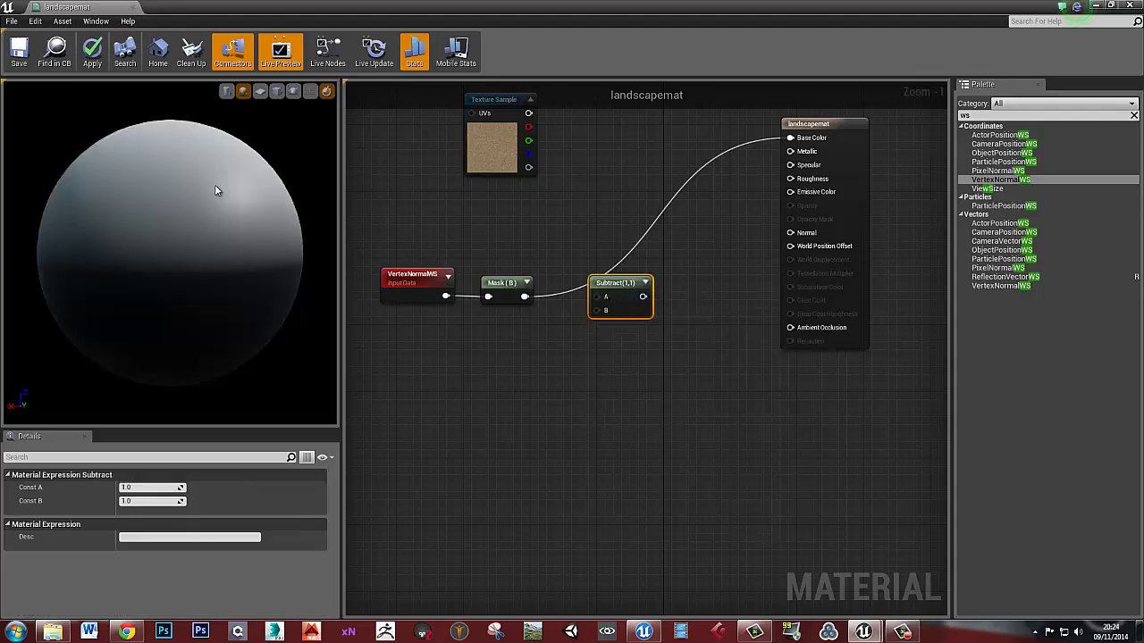
{"action": "left_click_drag", "start_coordinate": [217, 262], "coordinate": [146, 272]}
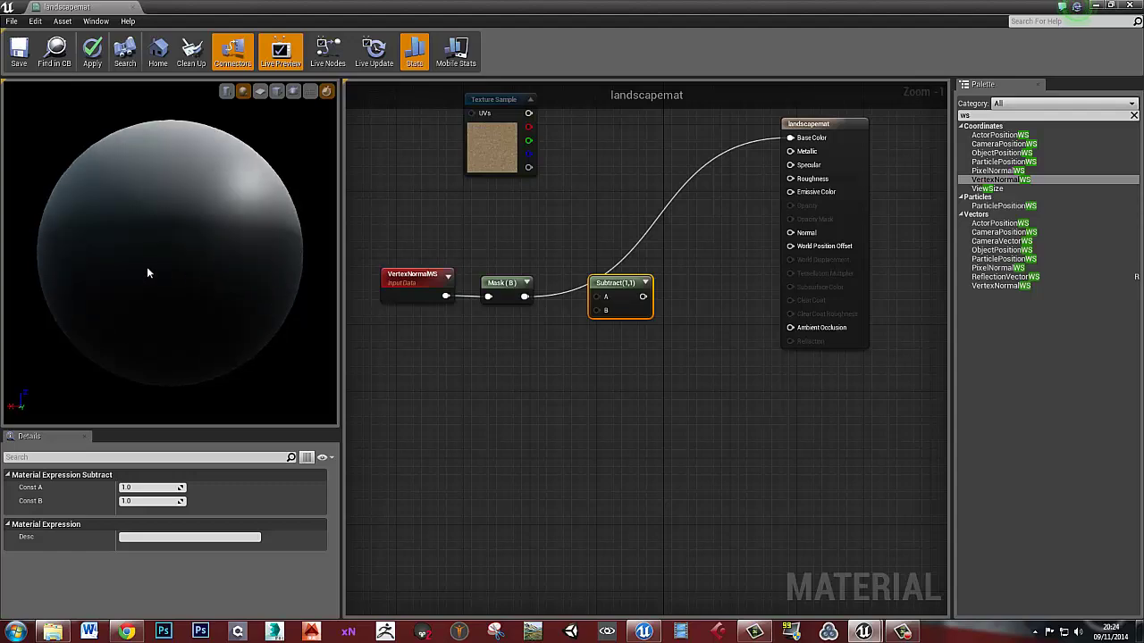
{"action": "mouse_move", "coordinate": [179, 224]}
{"action": "left_mouse_down"}
{"action": "mouse_move", "coordinate": [184, 239]}
{"action": "mouse_move", "coordinate": [187, 225]}
{"action": "left_mouse_up"}
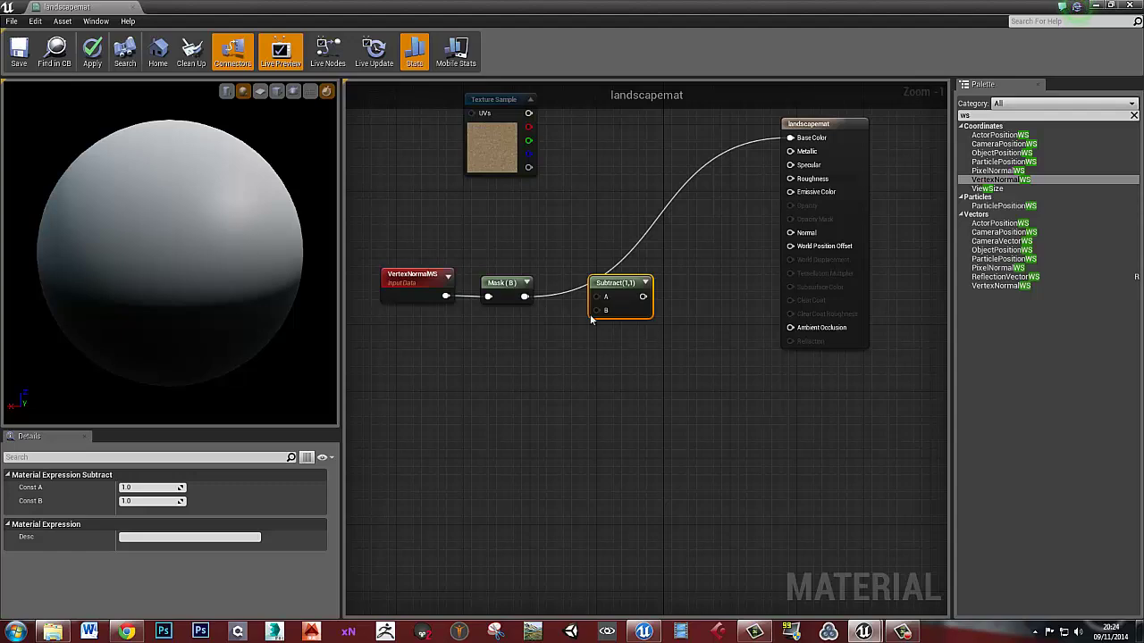
Step: Connect the Mask (B) output to input A of the Subtract node and set its Const B to 0.5
{"action": "left_click_drag", "start_coordinate": [611, 283], "coordinate": [603, 283]}
{"action": "left_click_drag", "start_coordinate": [525, 296], "coordinate": [596, 297]}
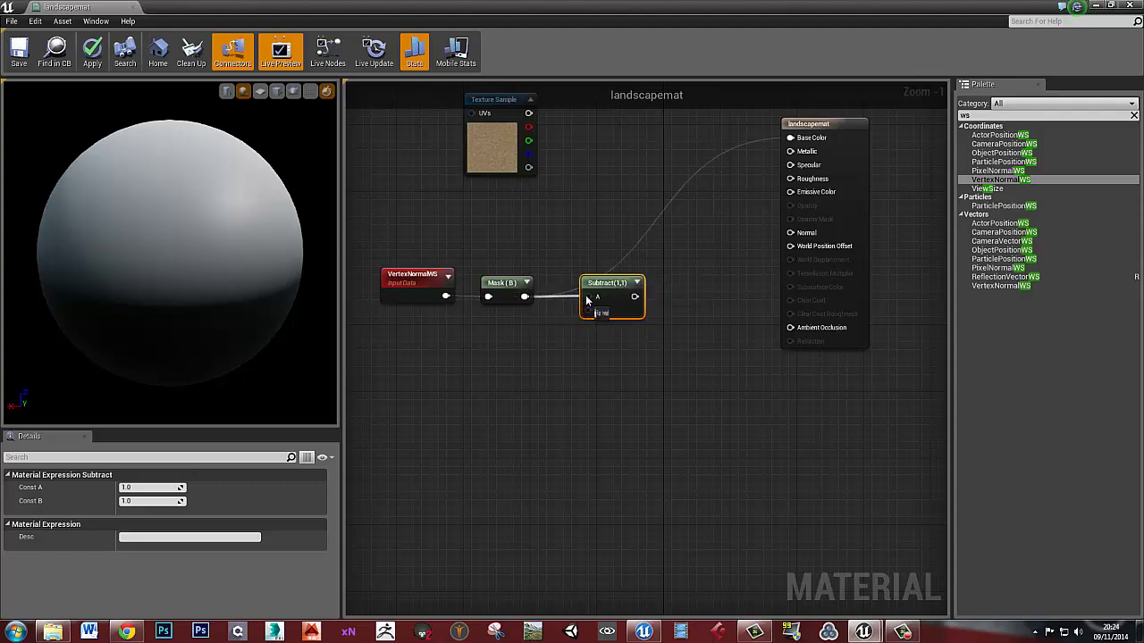
{"action": "left_click", "coordinate": [171, 502]}
{"action": "type", "text": ".5"}
{"action": "key", "text": "Return"}
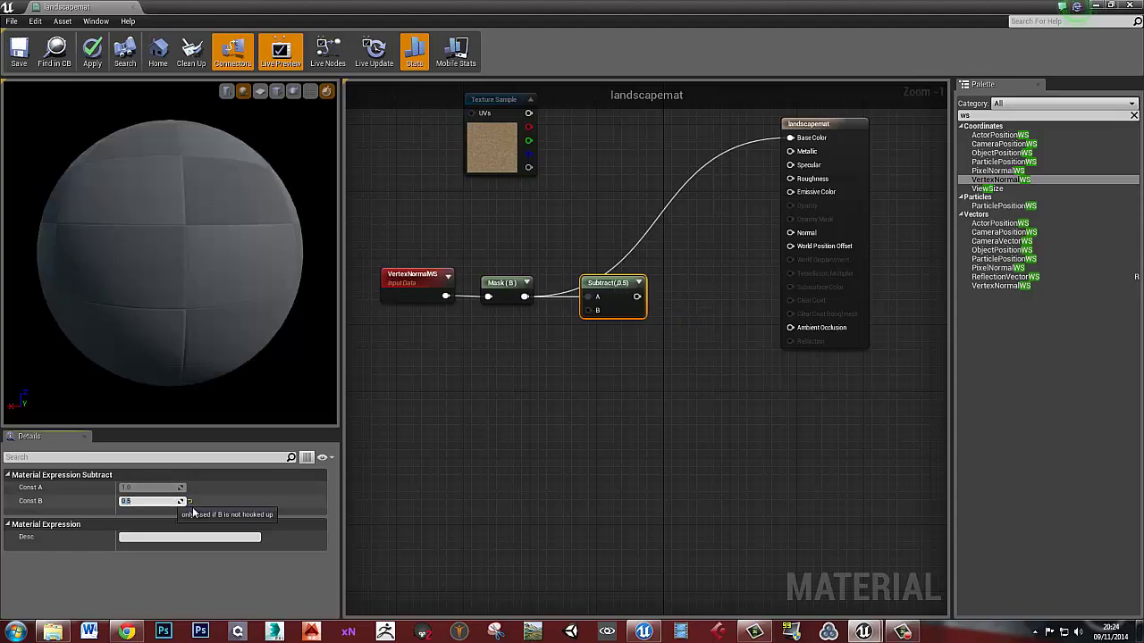
Step: Connect the Subtract output to Base Color, move the Subtract node closer to the mask and inspect the preview sphere
{"action": "left_click_drag", "start_coordinate": [637, 297], "coordinate": [791, 138]}
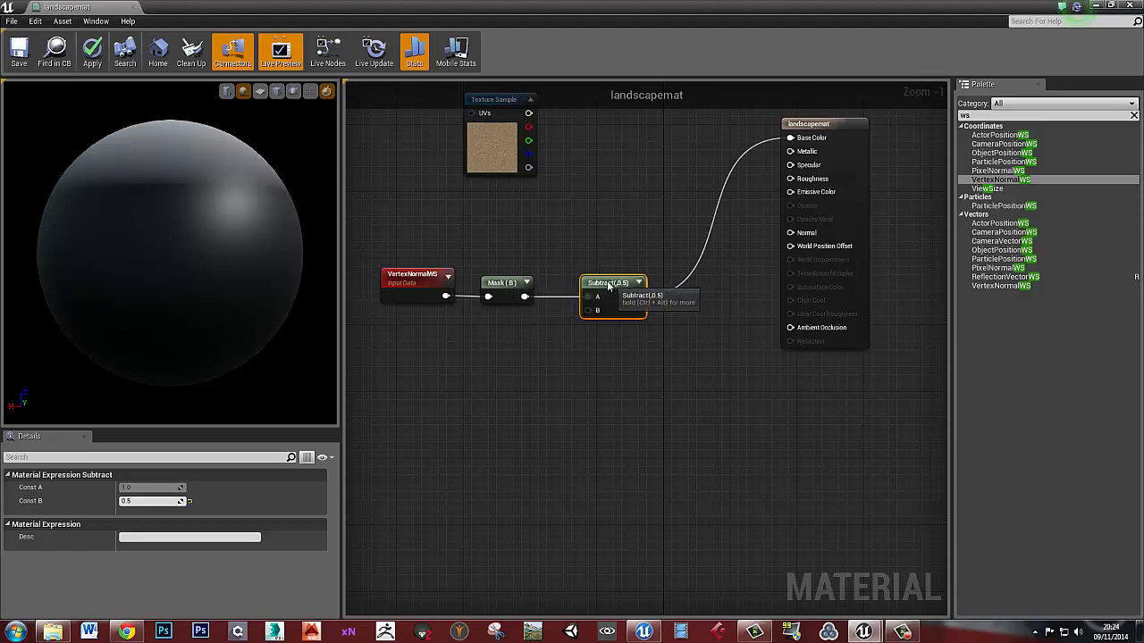
{"action": "left_click_drag", "start_coordinate": [618, 283], "coordinate": [610, 284]}
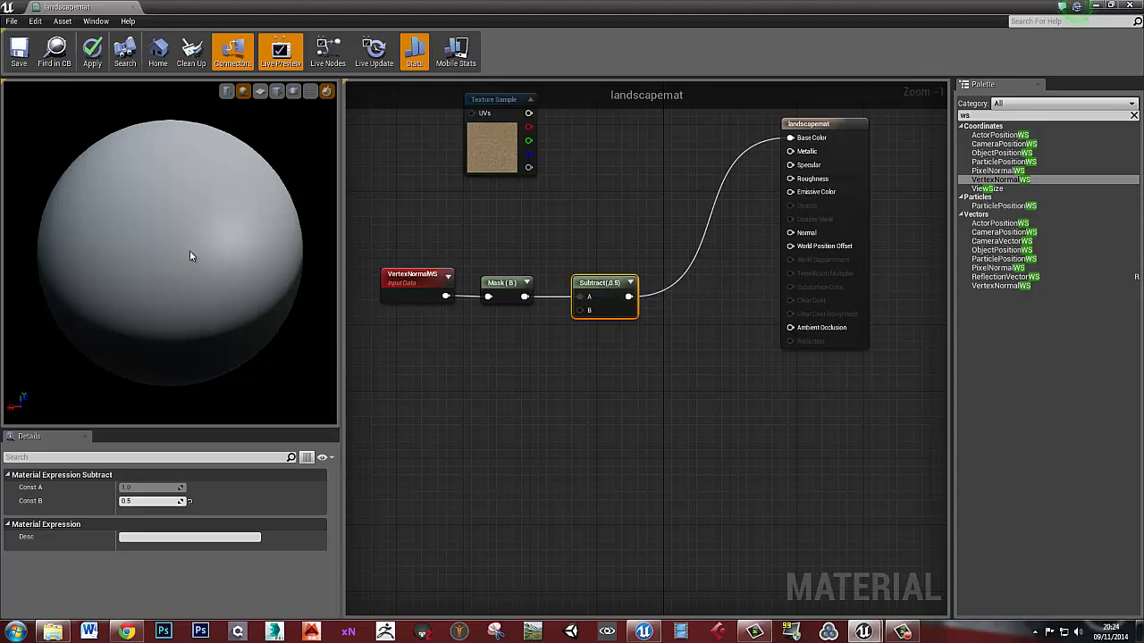
{"action": "left_click_drag", "start_coordinate": [209, 308], "coordinate": [207, 279]}
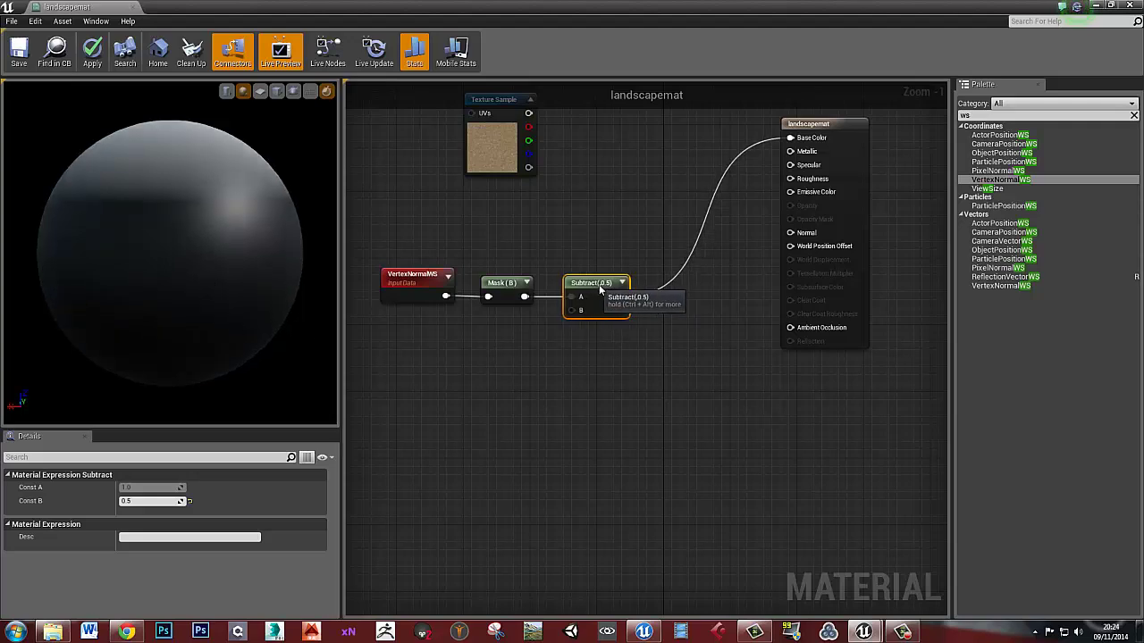
{"action": "left_click_drag", "start_coordinate": [208, 207], "coordinate": [207, 209]}
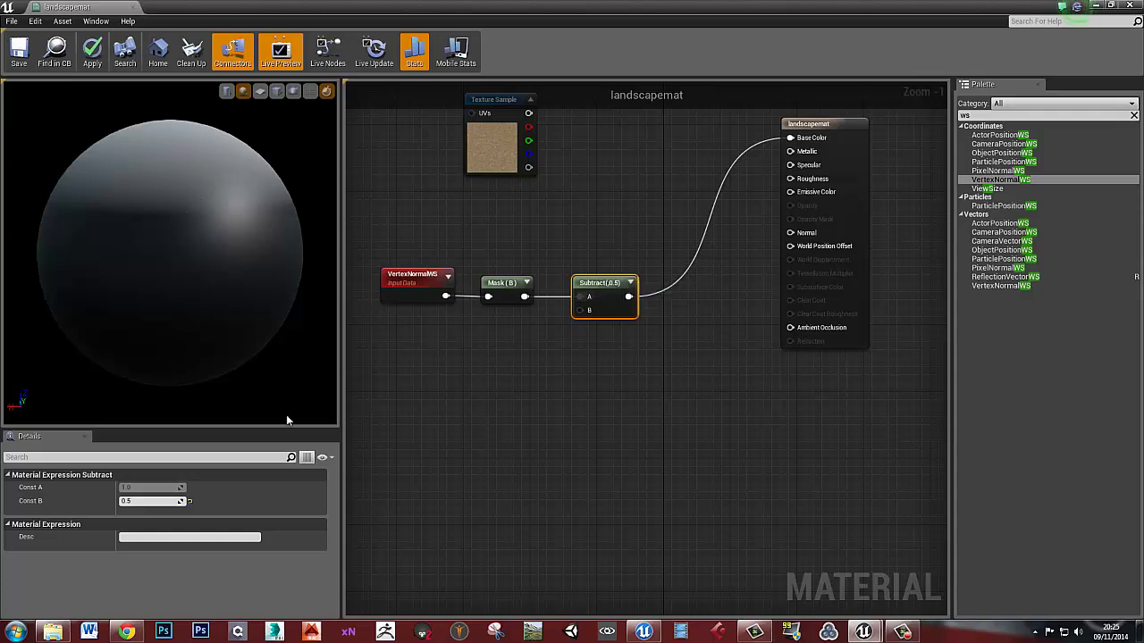
Step: Set the Subtract node's Const B to 0.7 and inspect the shading on the preview sphere
{"action": "left_click", "coordinate": [144, 501]}
{"action": "key", "text": "BackSpace"}
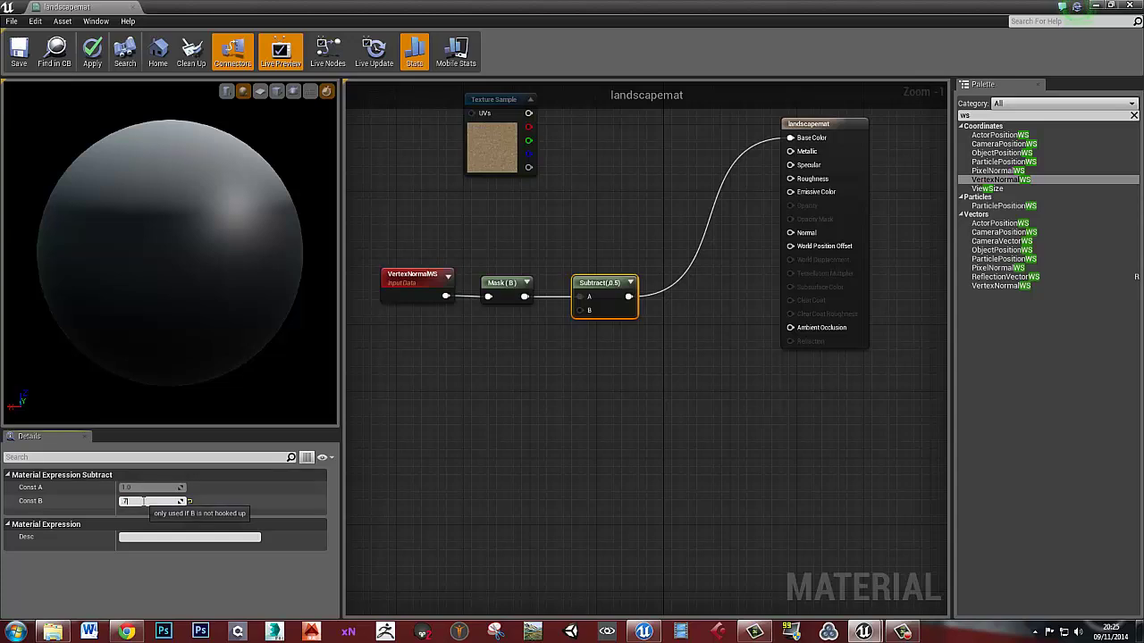
{"action": "type", "text": ".7"}
{"action": "key", "text": "Return"}
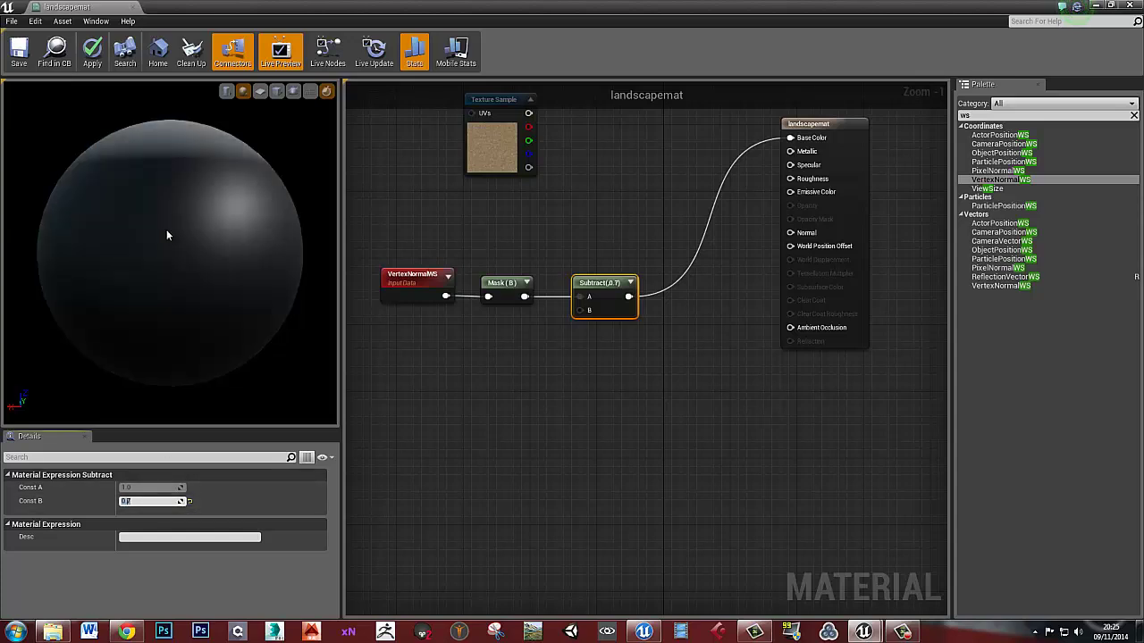
{"action": "left_click_drag", "start_coordinate": [179, 182], "coordinate": [178, 186]}
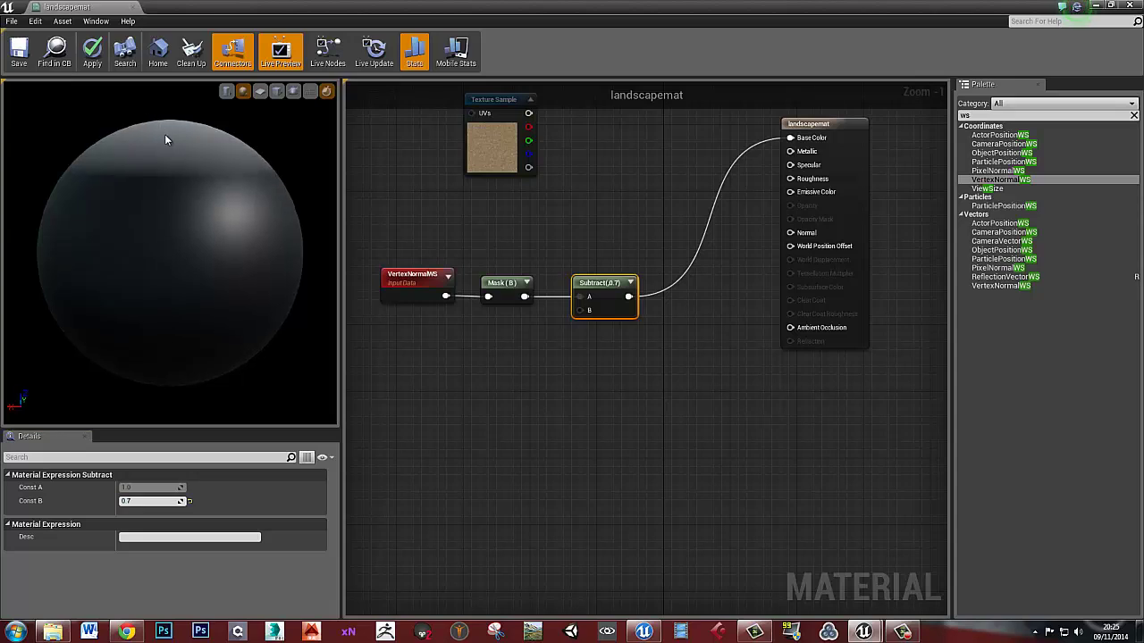
Step: Set the Subtract node's Const B to 0.1, inspect the preview sphere and move the node slightly closer to the Mask (B) node
{"action": "left_click", "coordinate": [143, 501]}
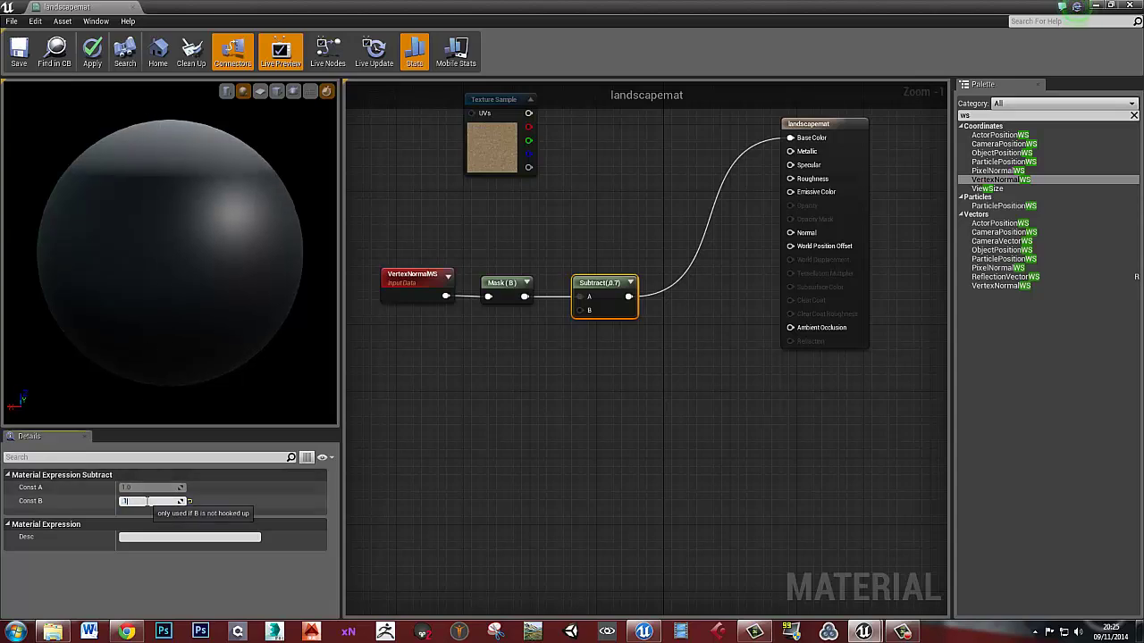
{"action": "type", "text": "0.1"}
{"action": "key", "text": "Return"}
{"action": "left_click_drag", "start_coordinate": [226, 297], "coordinate": [229, 281]}
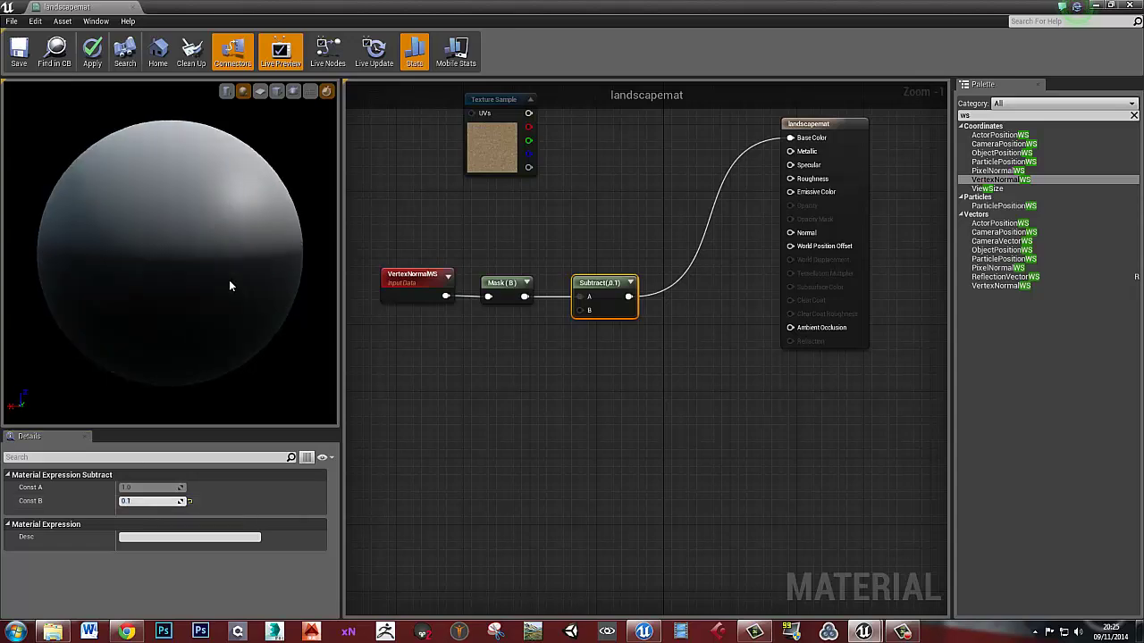
{"action": "left_click", "coordinate": [601, 310]}
{"action": "left_click_drag", "start_coordinate": [604, 289], "coordinate": [597, 291]}
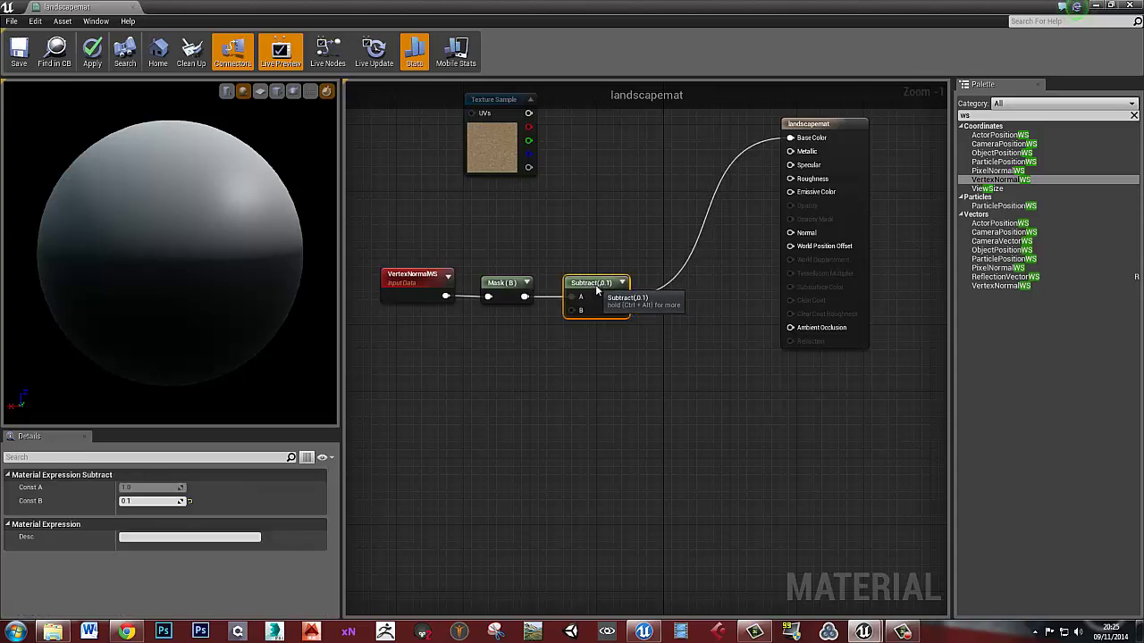
{"action": "left_click", "coordinate": [580, 348]}
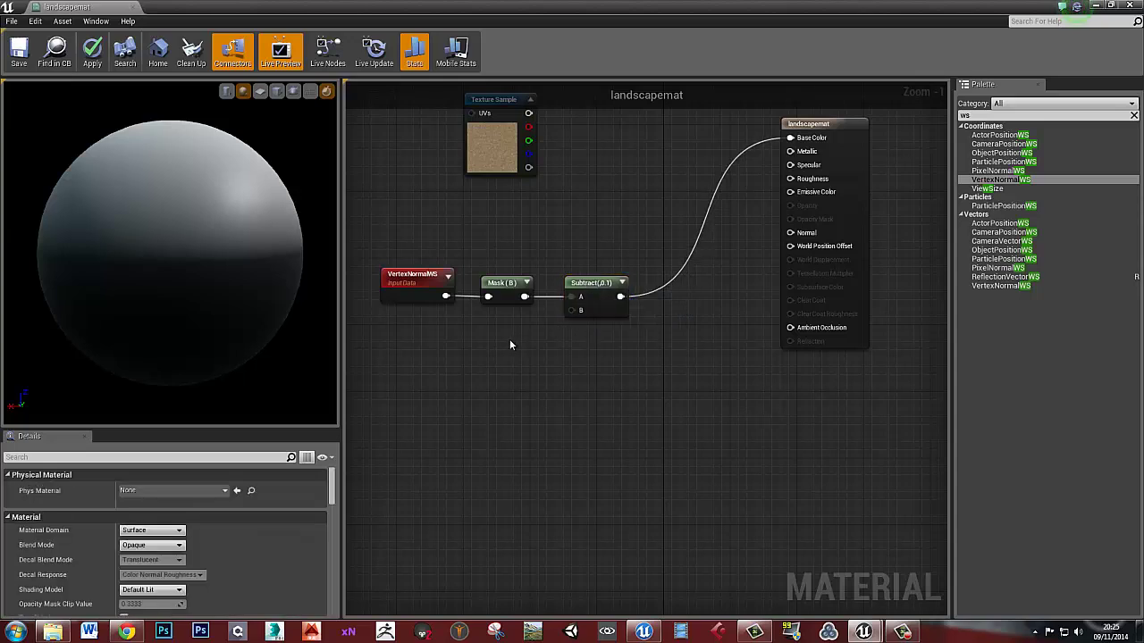
Step: Add a Constant node below the Mask (B) node and connect it to input B of the Subtract node
{"action": "left_click", "coordinate": [509, 345]}
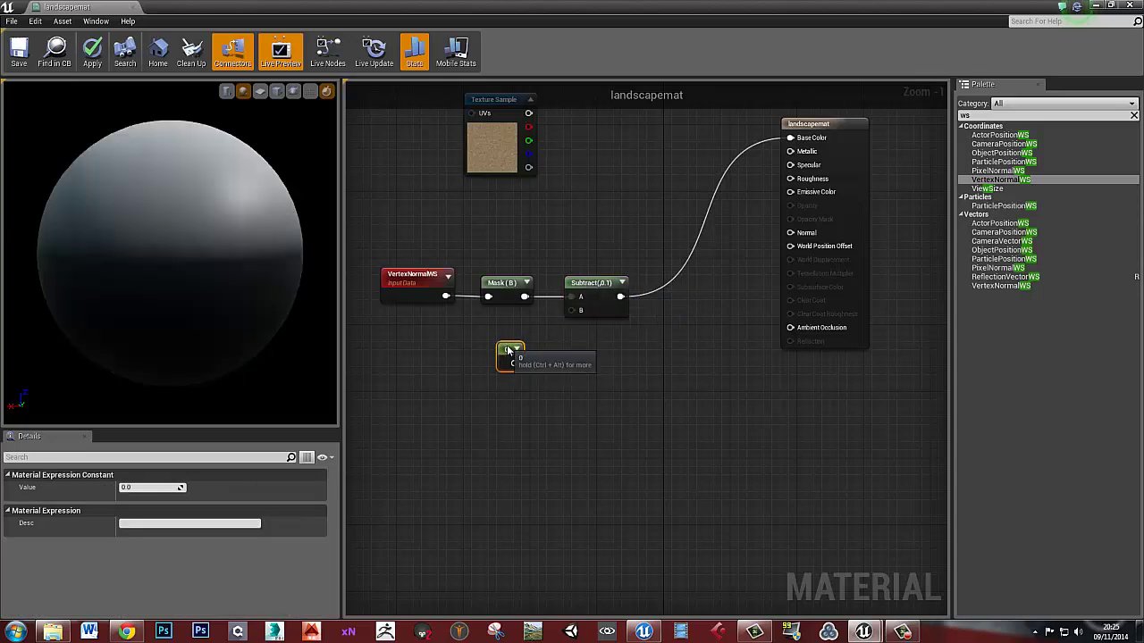
{"action": "left_click", "coordinate": [561, 361]}
{"action": "left_click", "coordinate": [511, 357]}
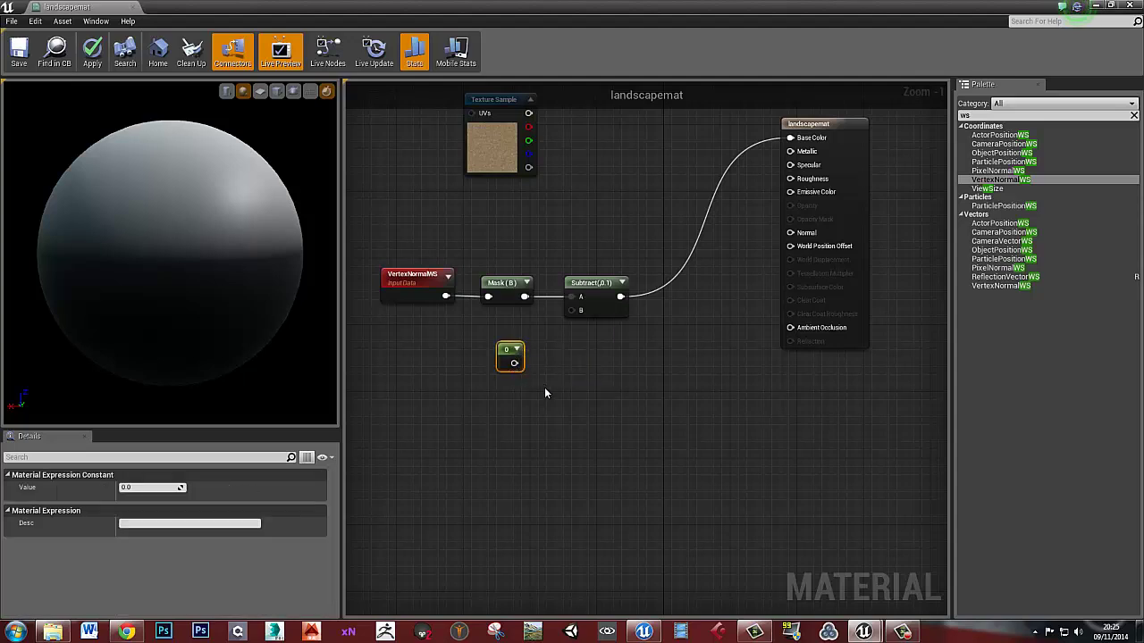
{"action": "left_click", "coordinate": [541, 384]}
{"action": "left_click", "coordinate": [512, 360]}
{"action": "left_click_drag", "start_coordinate": [515, 364], "coordinate": [574, 311]}
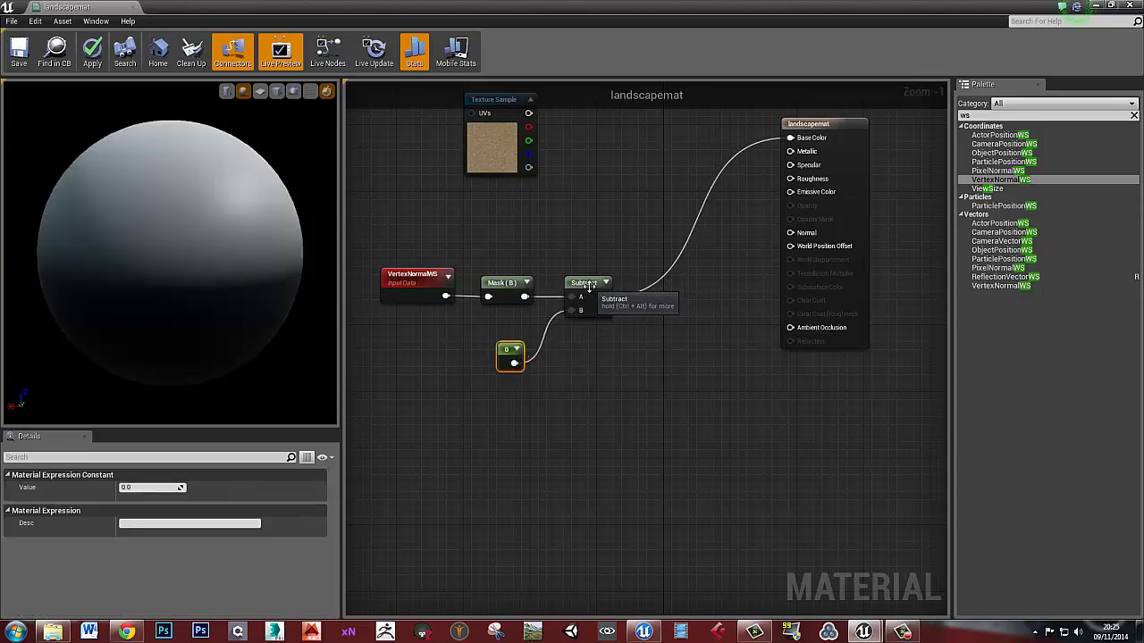
{"action": "left_click", "coordinate": [587, 284]}
Step: Set the Constant node's value to 0.5
{"action": "left_click", "coordinate": [510, 352]}
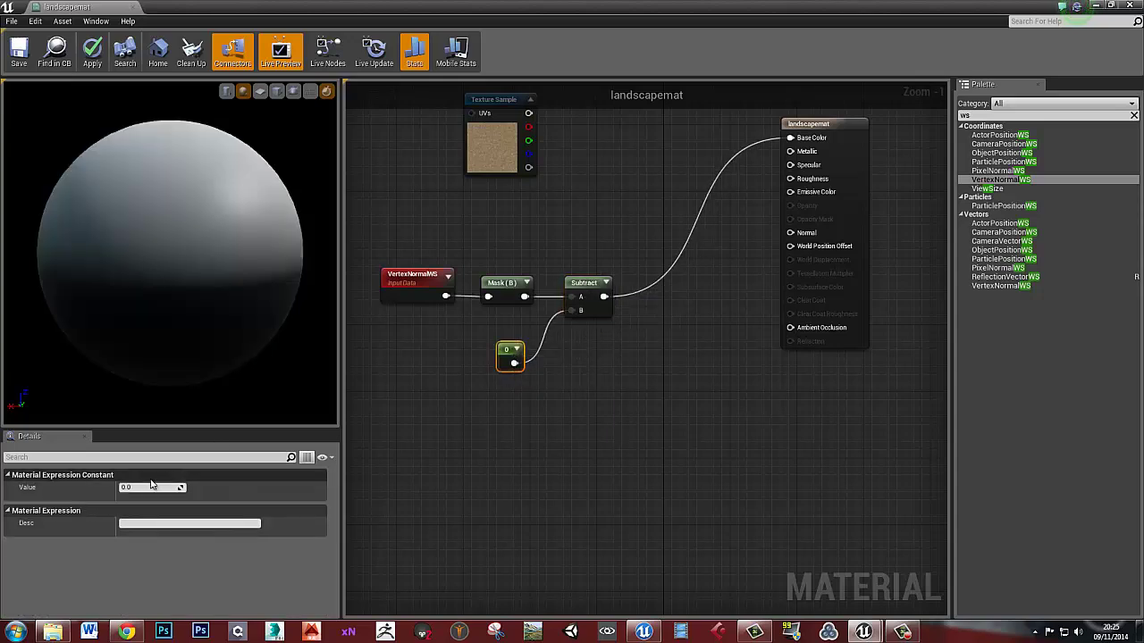
{"action": "left_click", "coordinate": [145, 487]}
{"action": "type", "text": "0.5"}
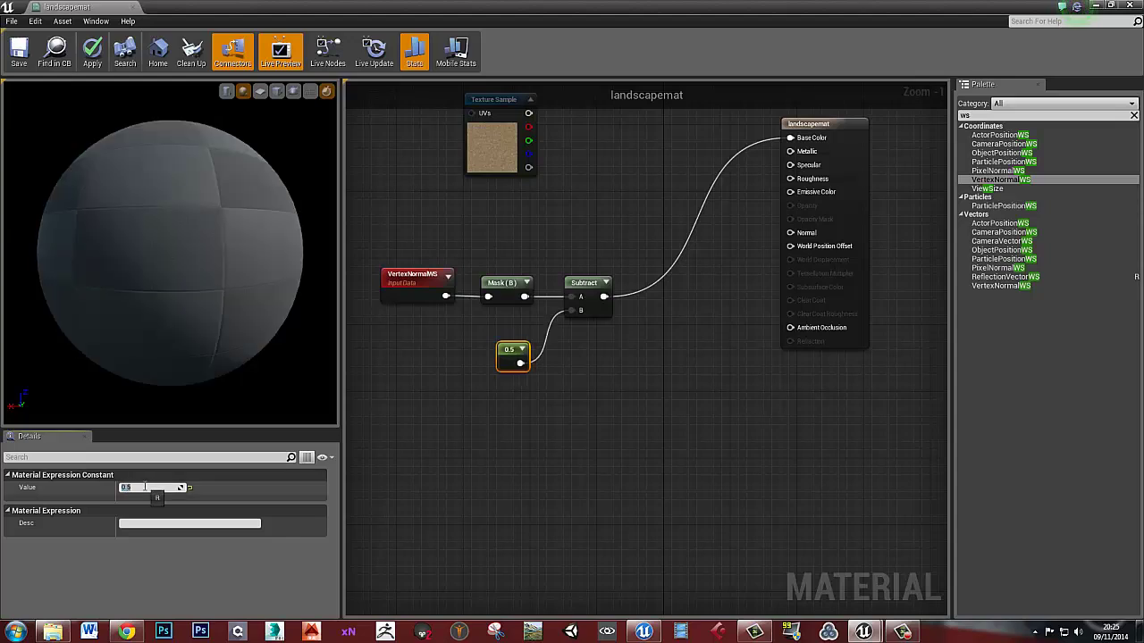
{"action": "key", "text": "Return"}
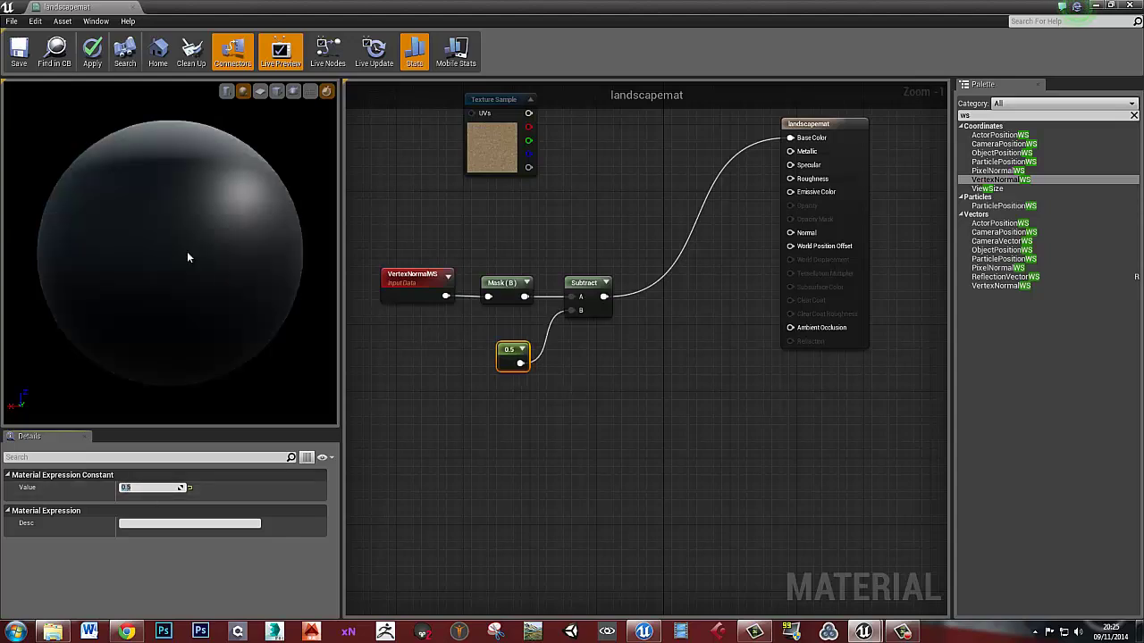
Step: Convert the 0.5 constant into a scalar parameter named slopeangle
{"action": "left_click", "coordinate": [522, 361]}
{"action": "left_click", "coordinate": [510, 351]}
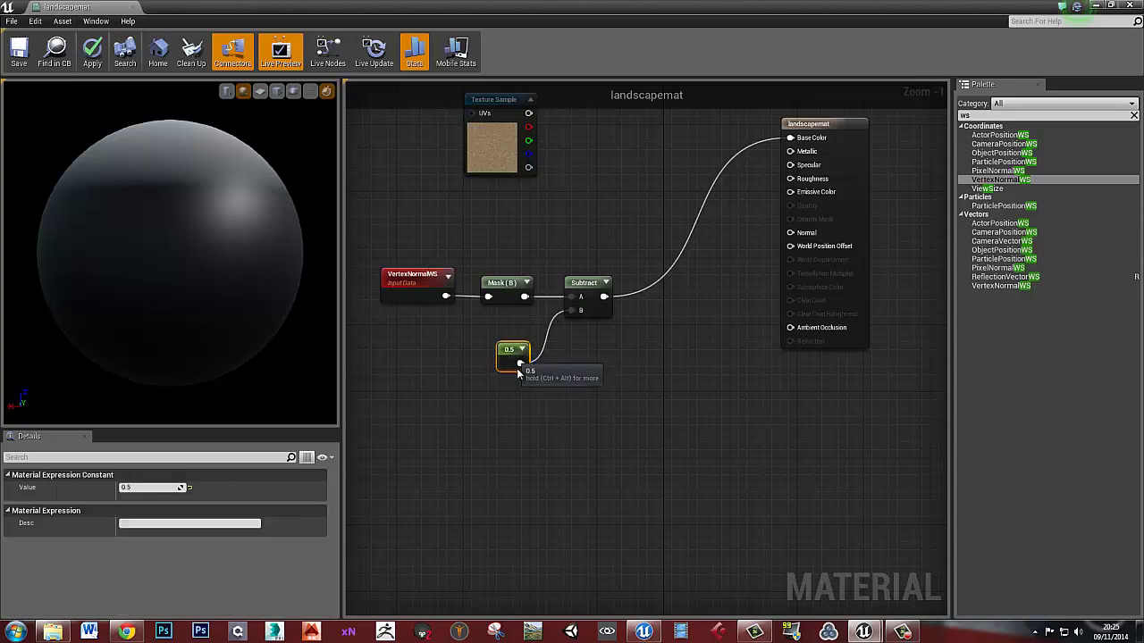
{"action": "left_click", "coordinate": [527, 384]}
{"action": "left_click", "coordinate": [506, 351]}
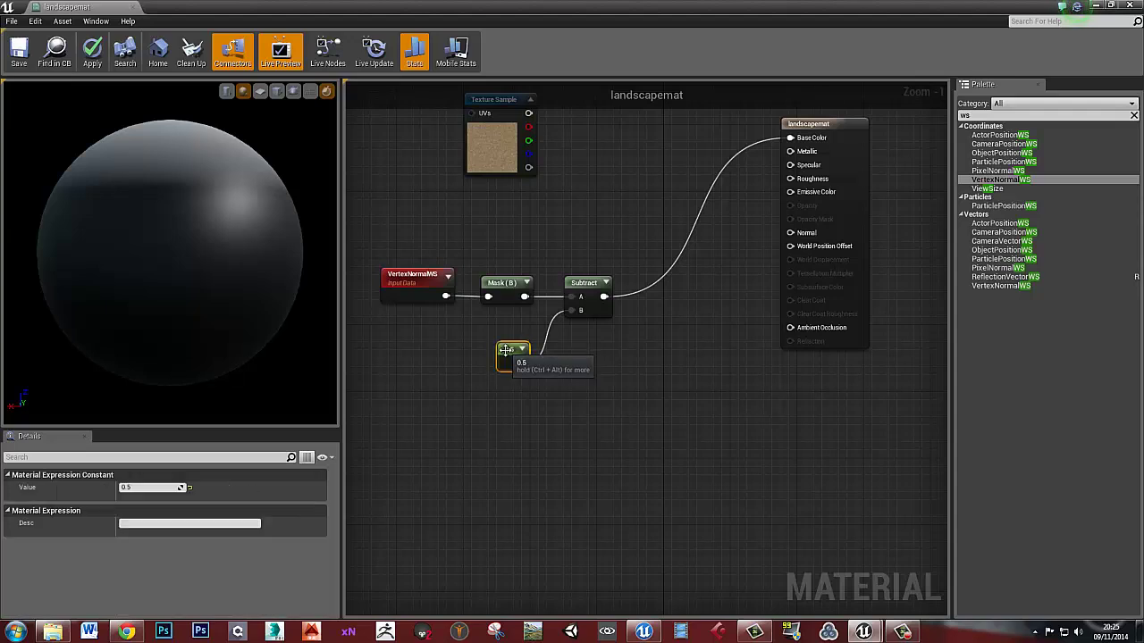
{"action": "right_click", "coordinate": [506, 350]}
{"action": "left_click", "coordinate": [546, 354]}
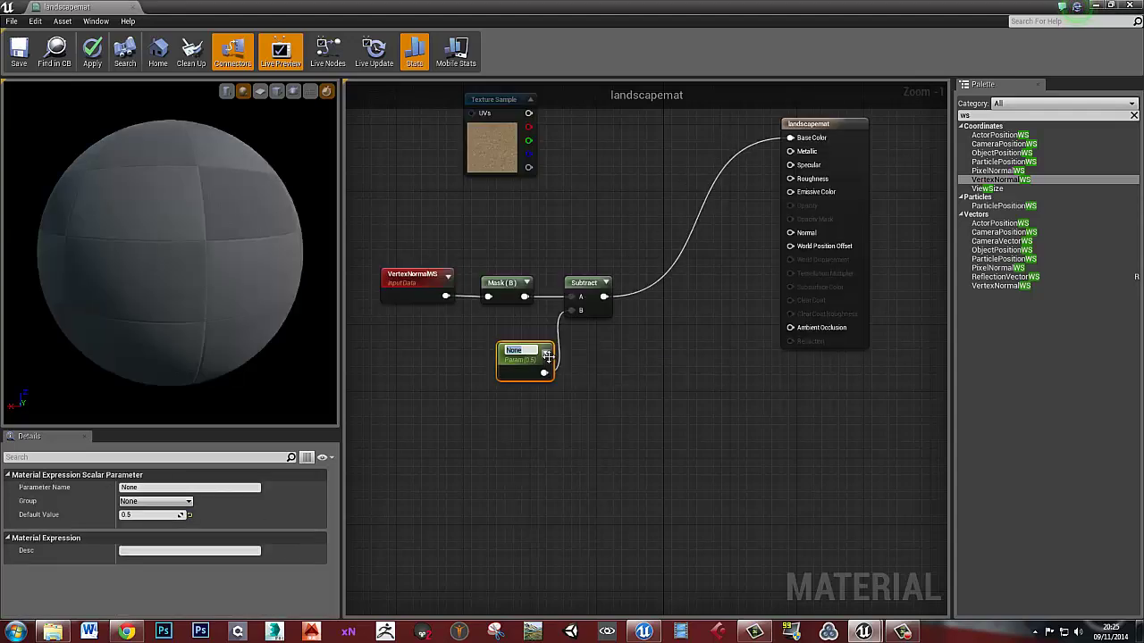
{"action": "type", "text": "slopeand"}
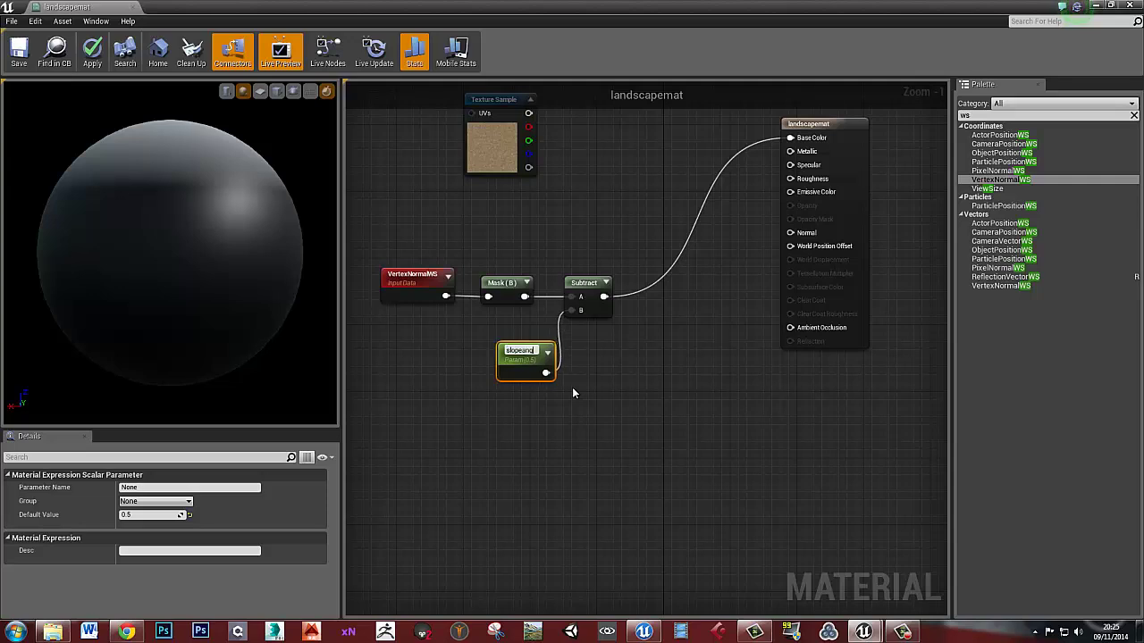
{"action": "type", "text": "gle"}
{"action": "key", "text": "Return"}
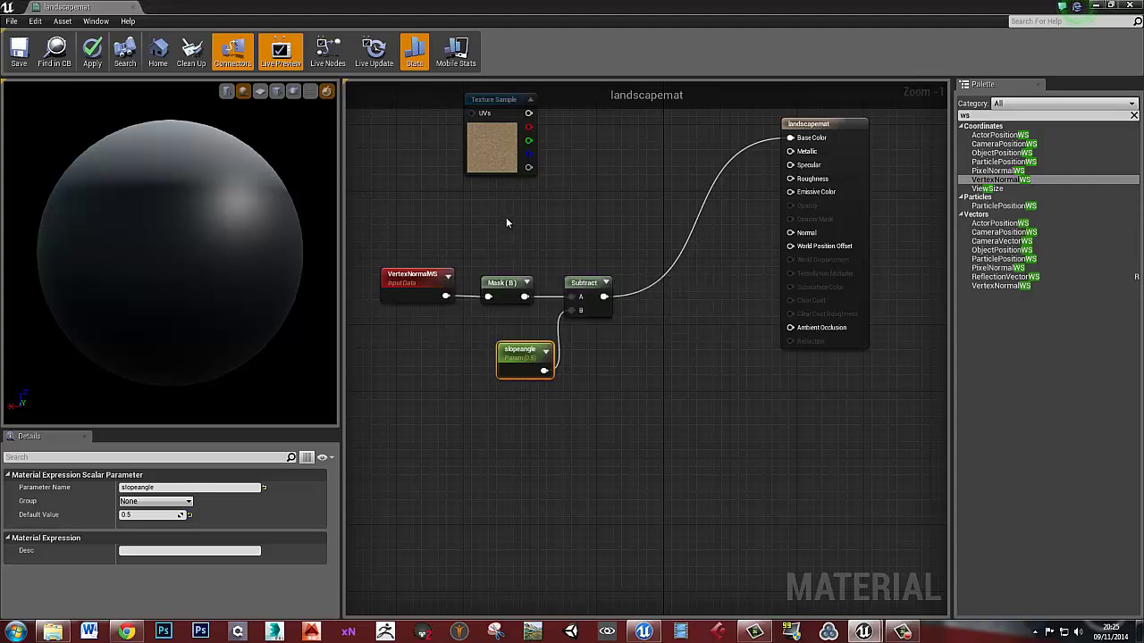
Step: Close the material editor, applying the changes to the original landscapemat material
{"action": "left_click", "coordinate": [1131, 6]}
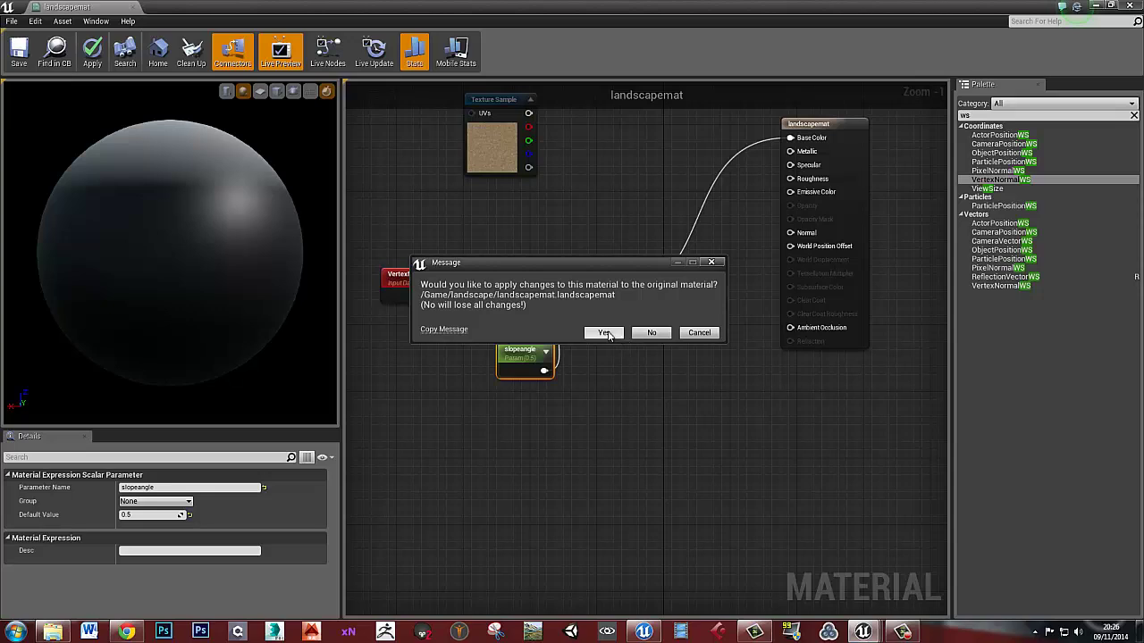
{"action": "left_click", "coordinate": [604, 332]}
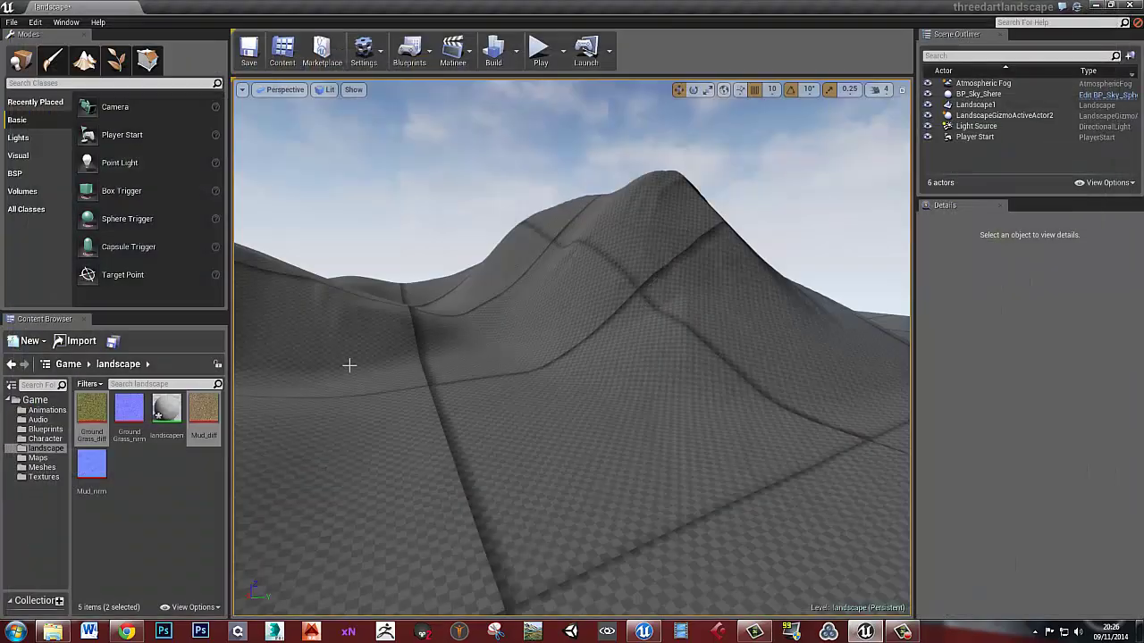
{"action": "left_click", "coordinate": [179, 483]}
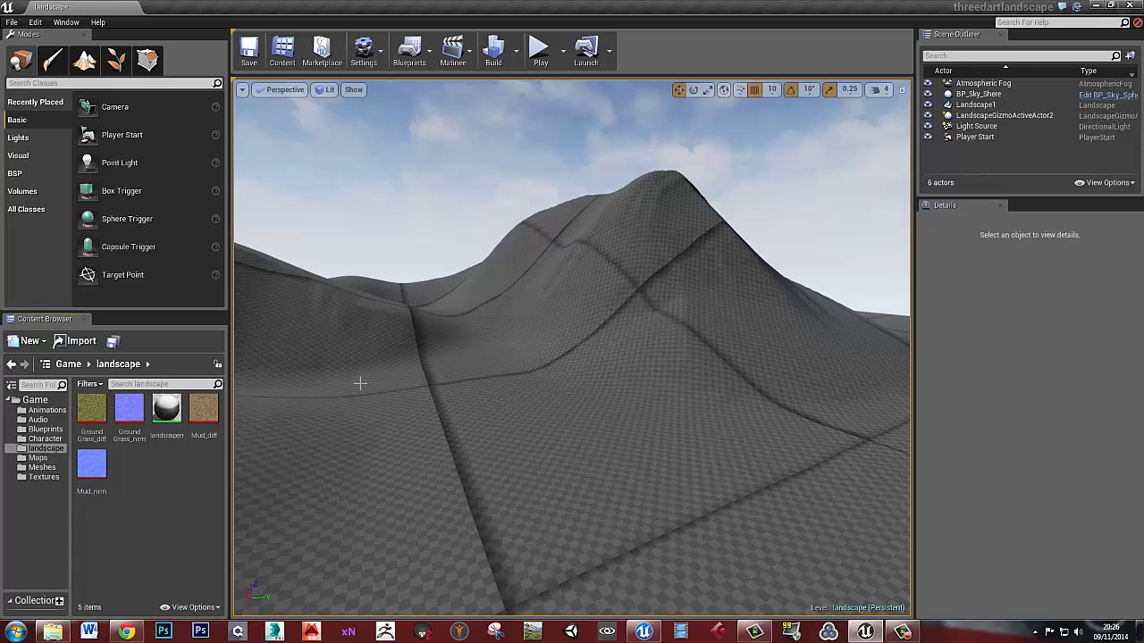
Step: Create a material instance from landscapemat and keep the suggested name landscapemat_Inst
{"action": "left_click", "coordinate": [166, 411]}
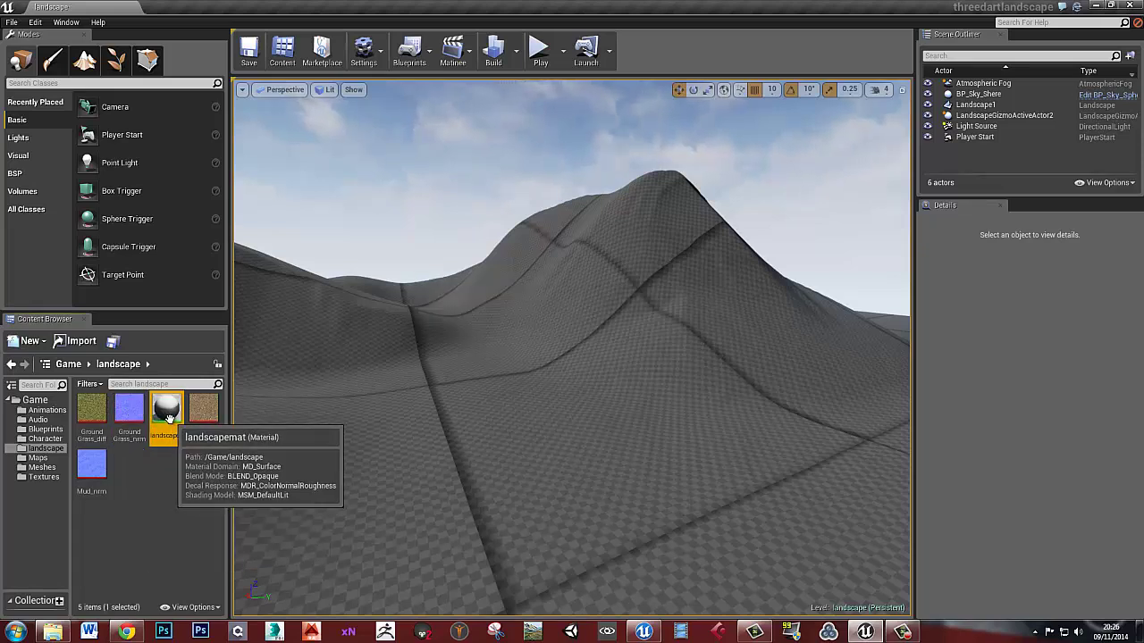
{"action": "right_click", "coordinate": [164, 417]}
{"action": "left_click", "coordinate": [221, 140]}
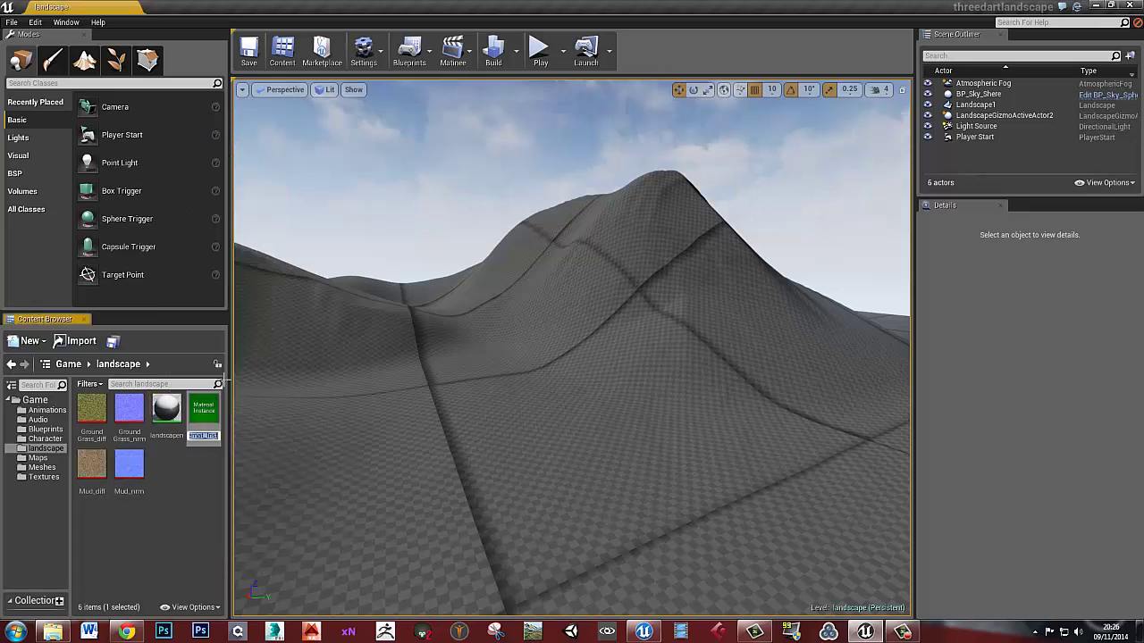
{"action": "key", "text": "Return"}
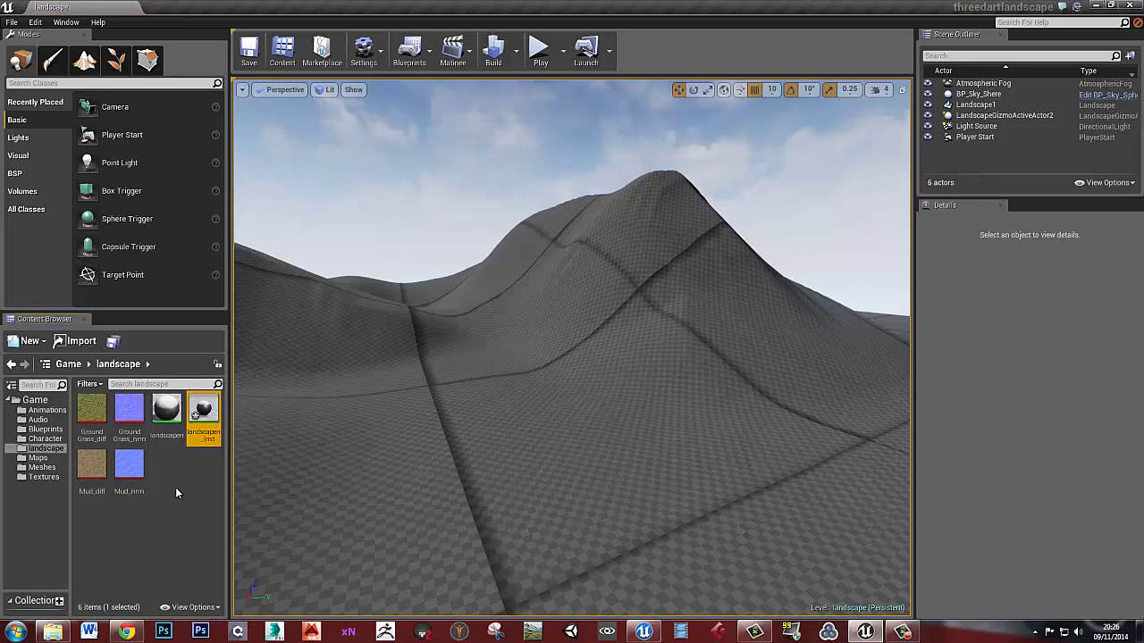
{"action": "left_click", "coordinate": [176, 490]}
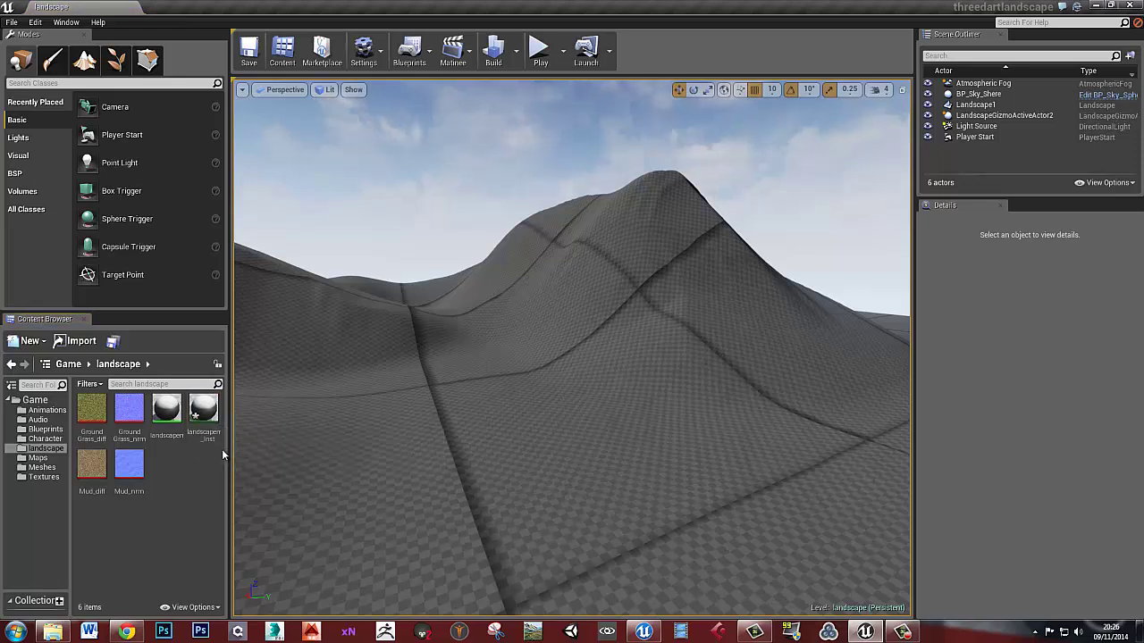
Step: Open the landscapemat_Inst material instance and enable its slopeangle scalar parameter for editing
{"action": "double_click", "coordinate": [206, 416]}
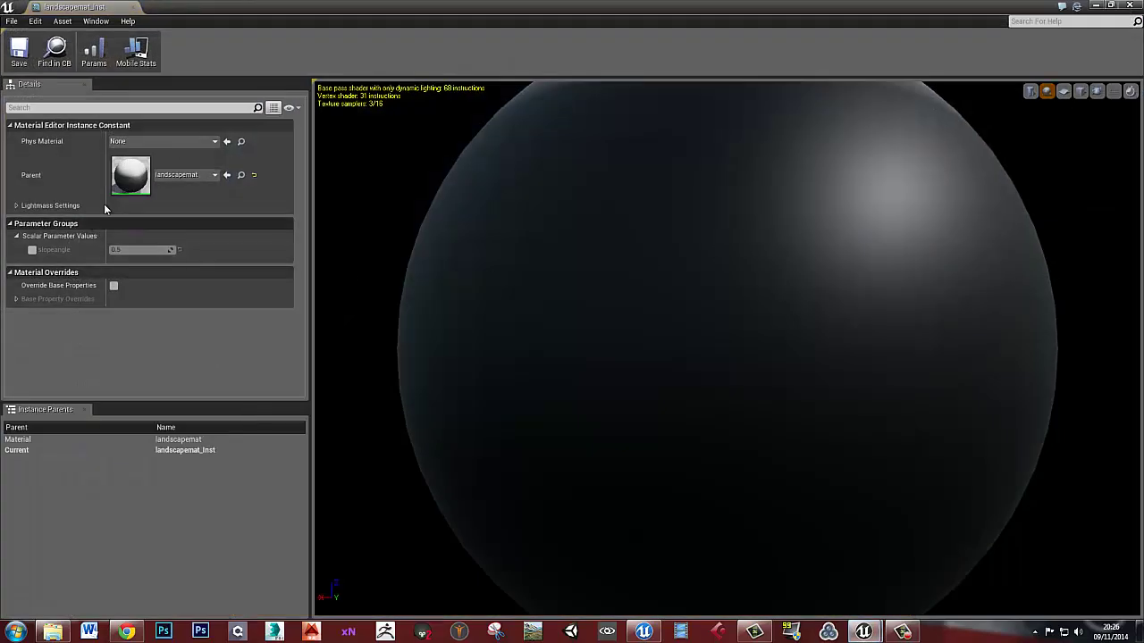
{"action": "left_click", "coordinate": [16, 237]}
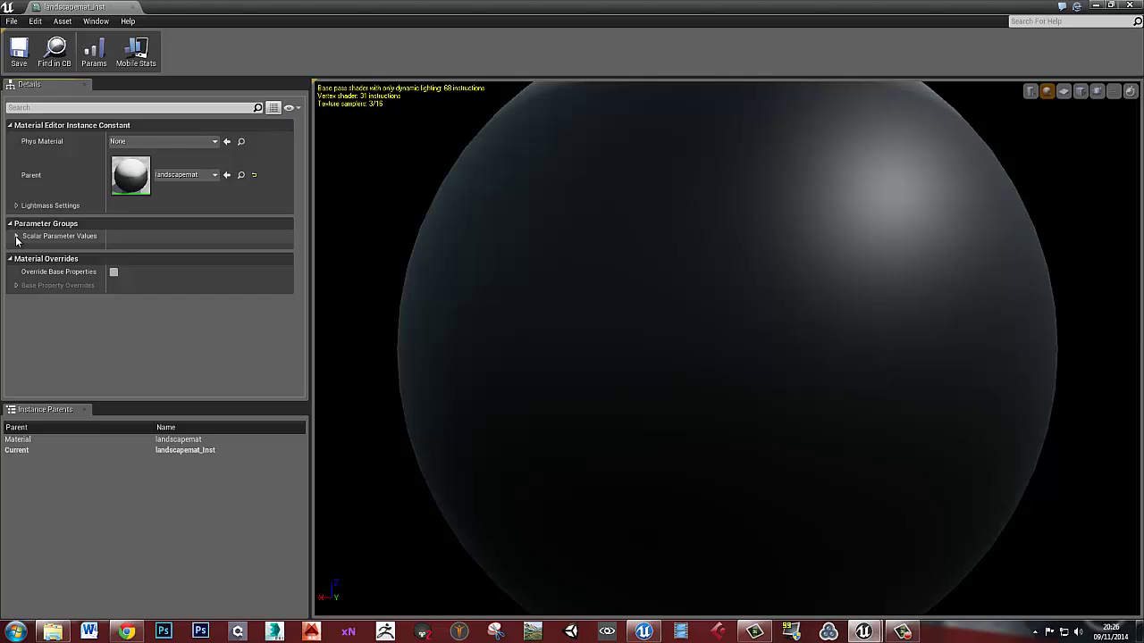
{"action": "left_click", "coordinate": [14, 237]}
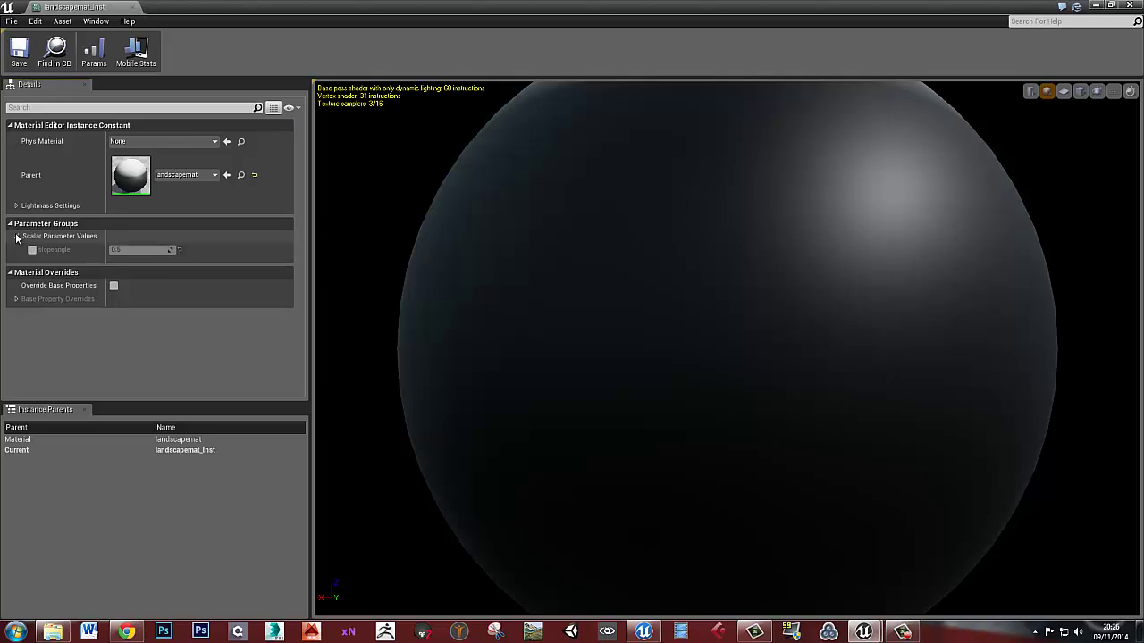
{"action": "left_click", "coordinate": [33, 251]}
{"action": "left_click", "coordinate": [32, 251]}
{"action": "left_click", "coordinate": [32, 251]}
{"action": "left_click", "coordinate": [32, 252]}
{"action": "left_click", "coordinate": [32, 252]}
Step: Move the instance editor window off the level viewport and assign landscapemat_Inst as the Landscape Material of Landscape1
{"action": "left_click_drag", "start_coordinate": [386, 11], "coordinate": [1143, 89]}
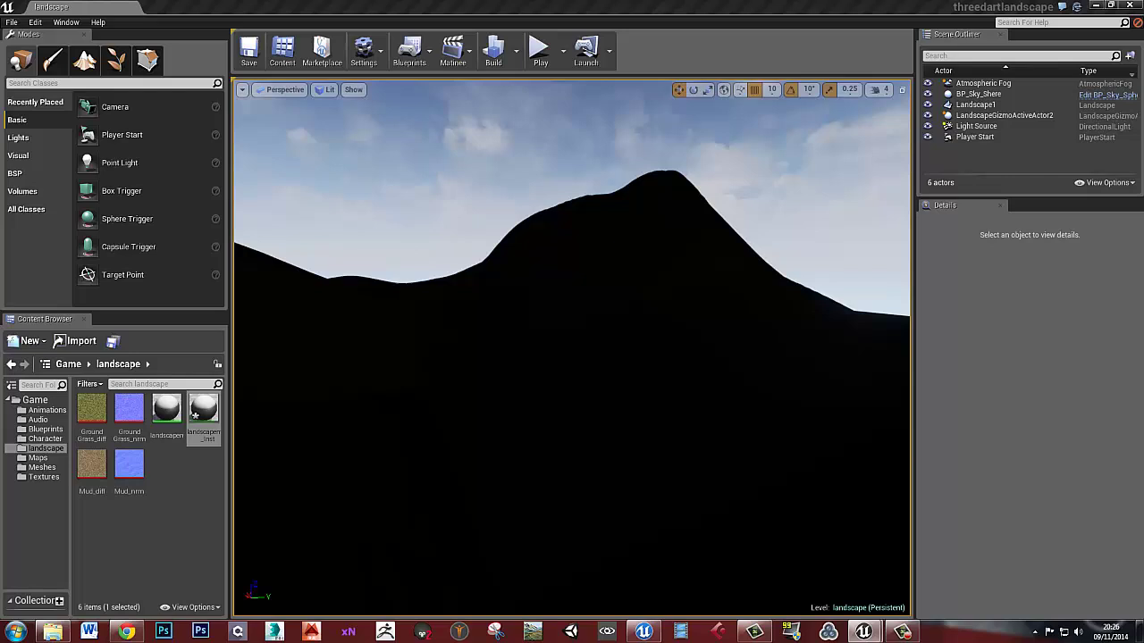
{"action": "left_click", "coordinate": [543, 356]}
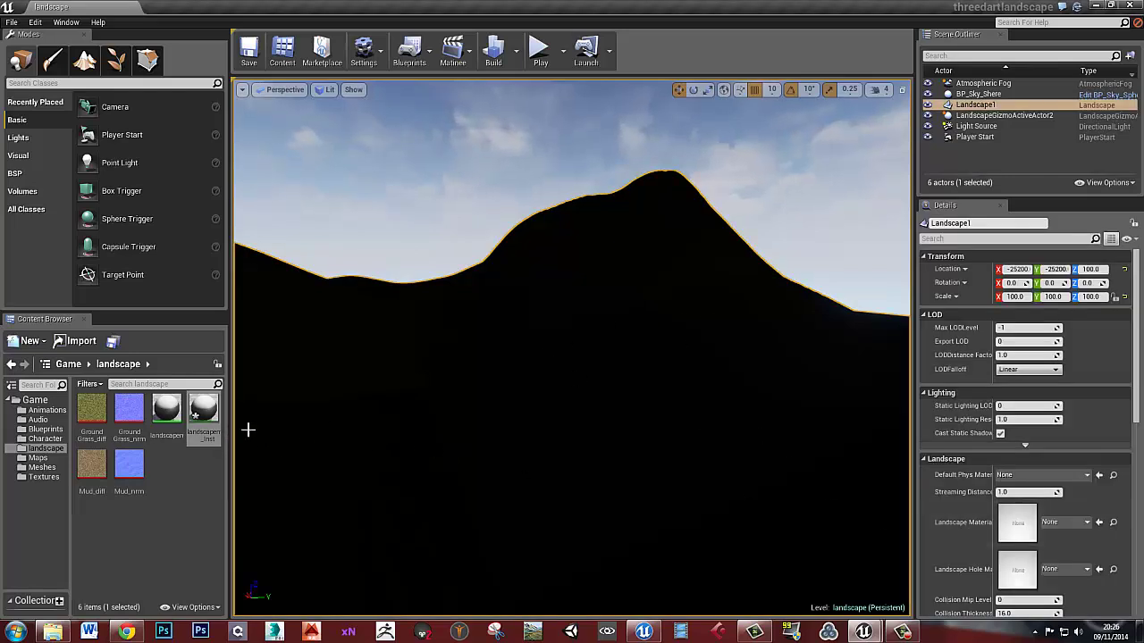
{"action": "left_click_drag", "start_coordinate": [204, 412], "coordinate": [1021, 521]}
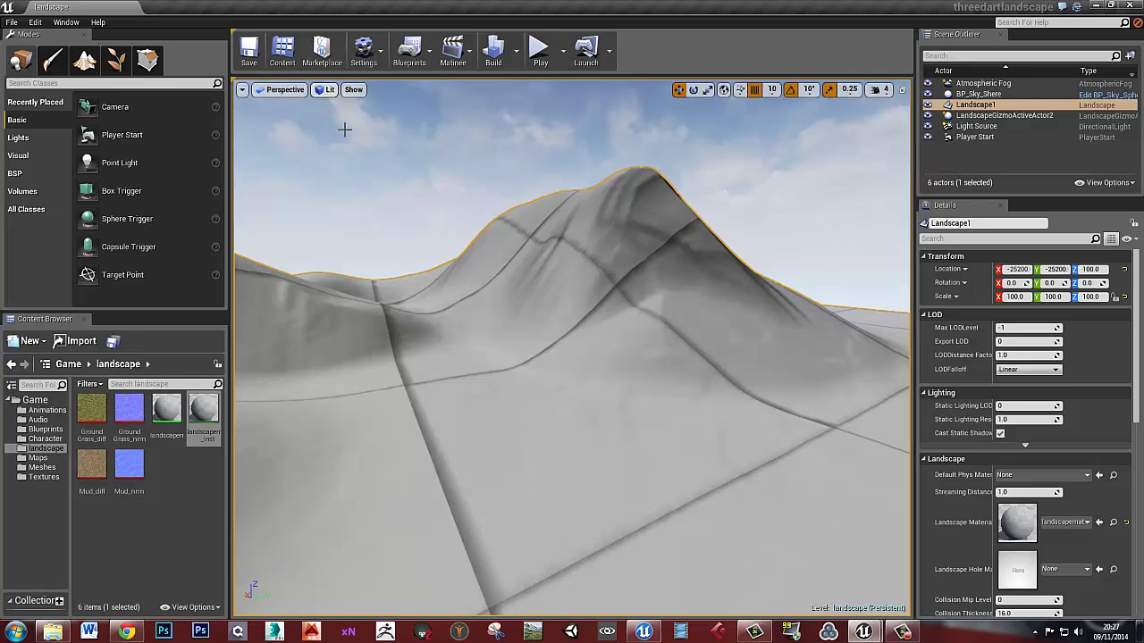
Step: Switch the level viewport to the Unlit view mode and enlarge the floating landscapemat_Inst editor window
{"action": "left_click", "coordinate": [327, 90]}
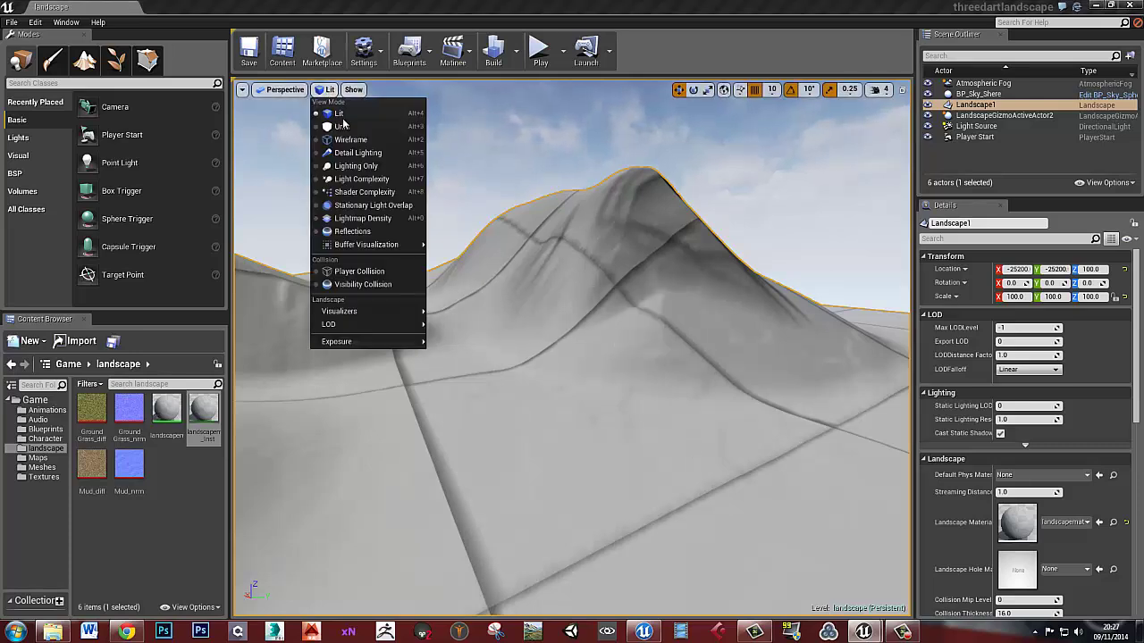
{"action": "left_click", "coordinate": [345, 122]}
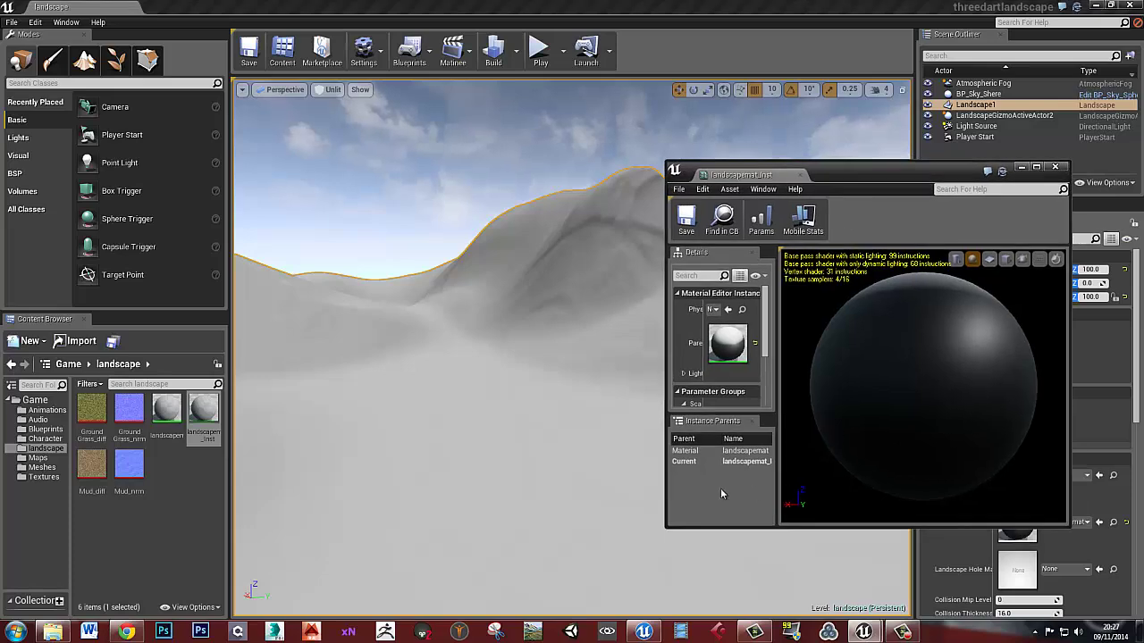
{"action": "left_click_drag", "start_coordinate": [665, 529], "coordinate": [524, 567]}
Step: Lower the slopeangle parameter of landscapemat_Inst to about 0.2 with the mountain slope in close view
{"action": "right_click_drag", "start_coordinate": [358, 401], "coordinate": [382, 340]}
{"action": "key", "text": "w"}
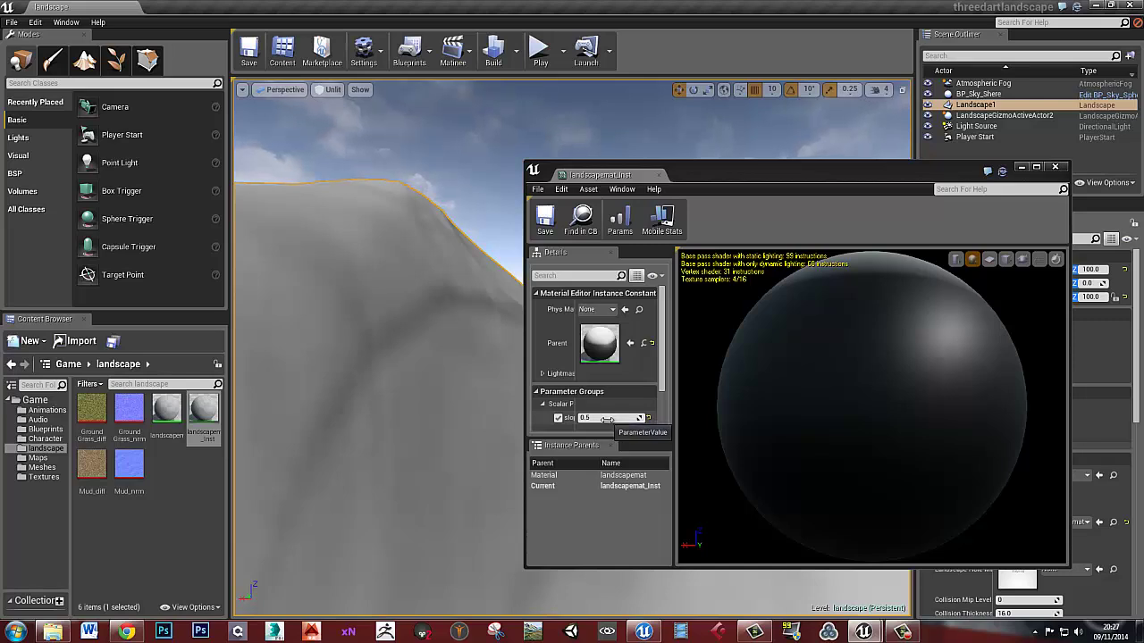
{"action": "left_click_drag", "start_coordinate": [607, 418], "coordinate": [599, 418]}
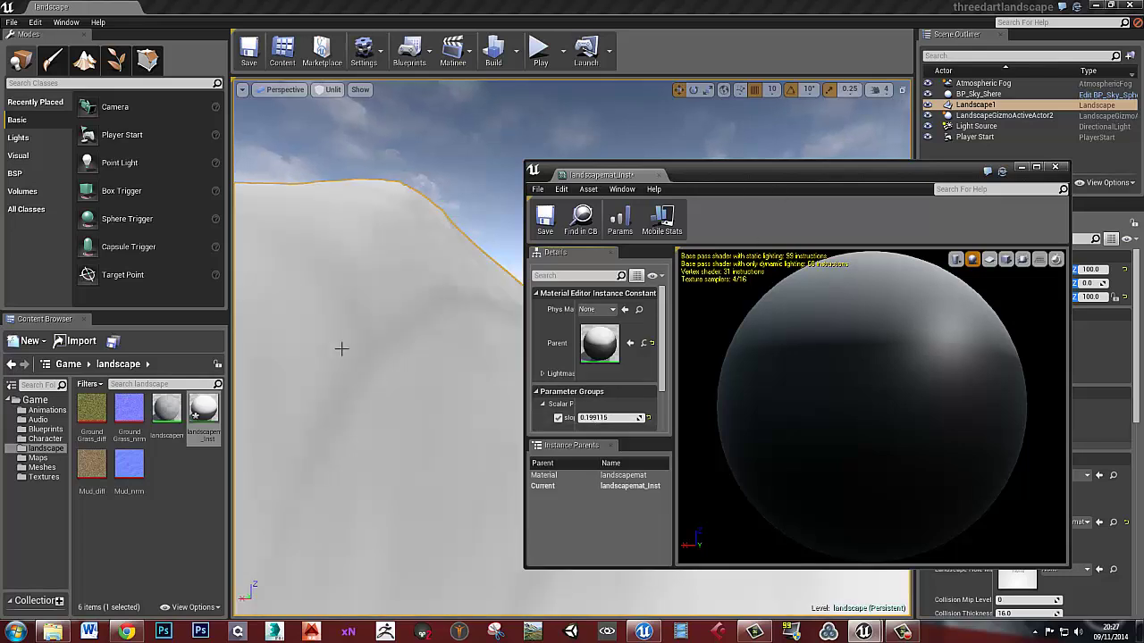
Step: Raise the slopeangle parameter of landscapemat_Inst to about 0.69 with the whole mountain in view
{"action": "right_click_drag", "start_coordinate": [363, 366], "coordinate": [293, 373]}
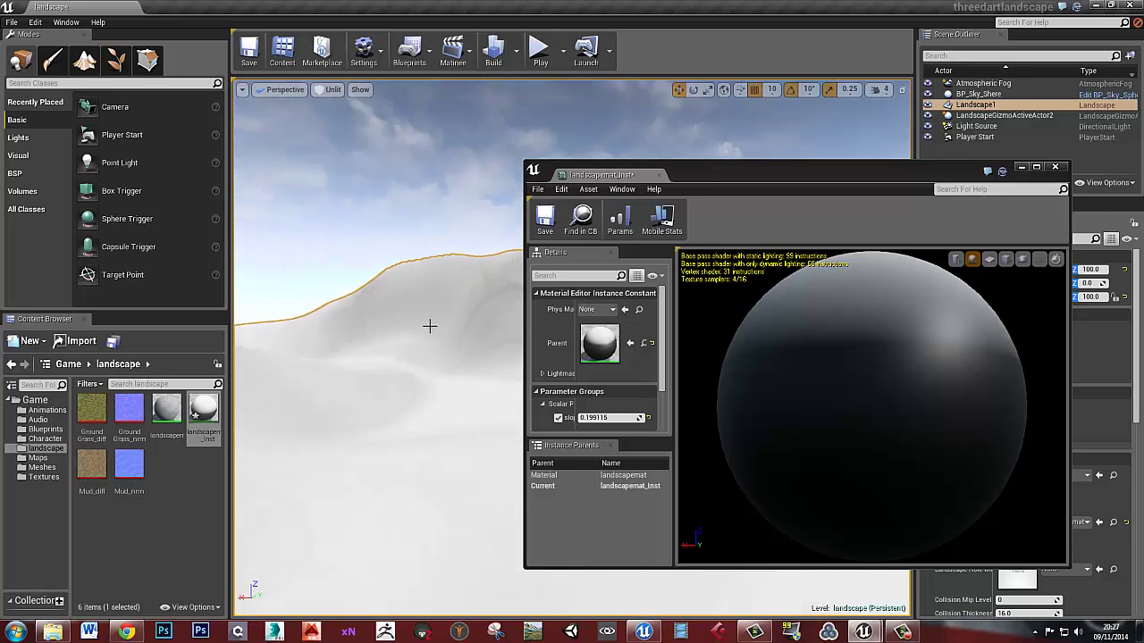
{"action": "right_click_drag", "start_coordinate": [429, 330], "coordinate": [459, 313]}
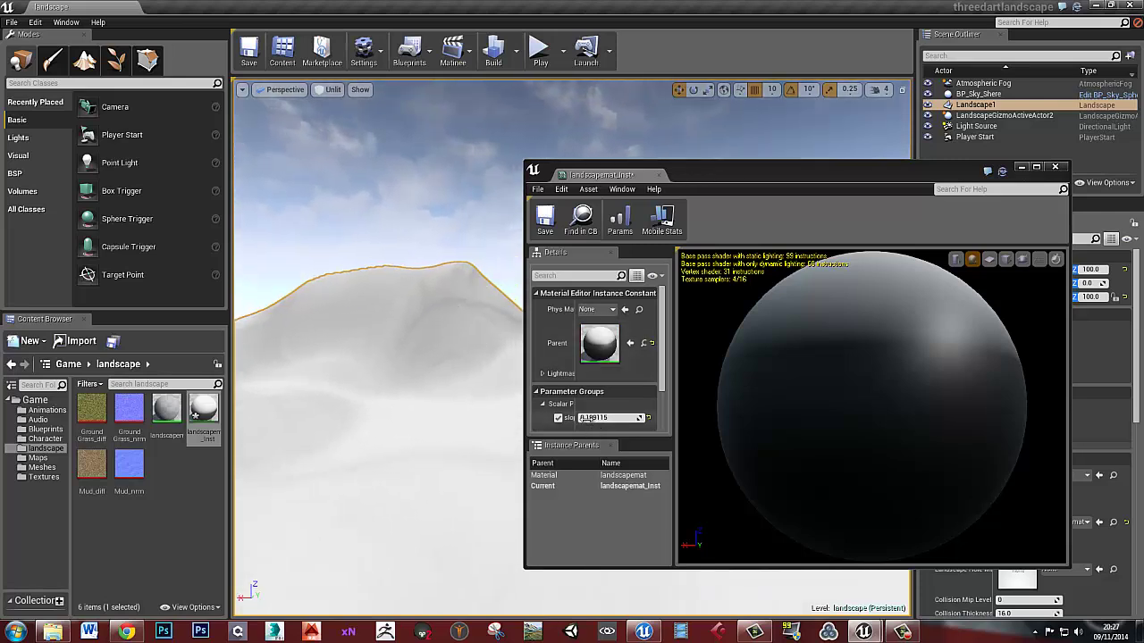
{"action": "left_click_drag", "start_coordinate": [594, 418], "coordinate": [590, 418]}
{"action": "right_click_drag", "start_coordinate": [444, 363], "coordinate": [390, 398]}
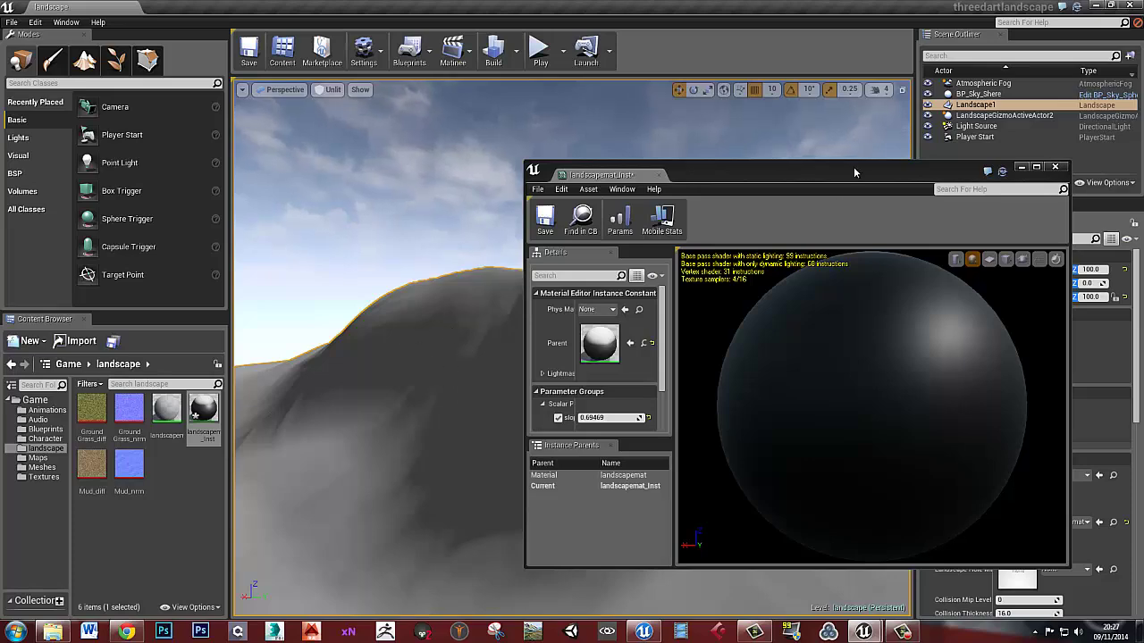
Step: Move the instance editor window clear of the mountain and examine the slope blend on the terrain up close
{"action": "left_click_drag", "start_coordinate": [847, 170], "coordinate": [713, 158]}
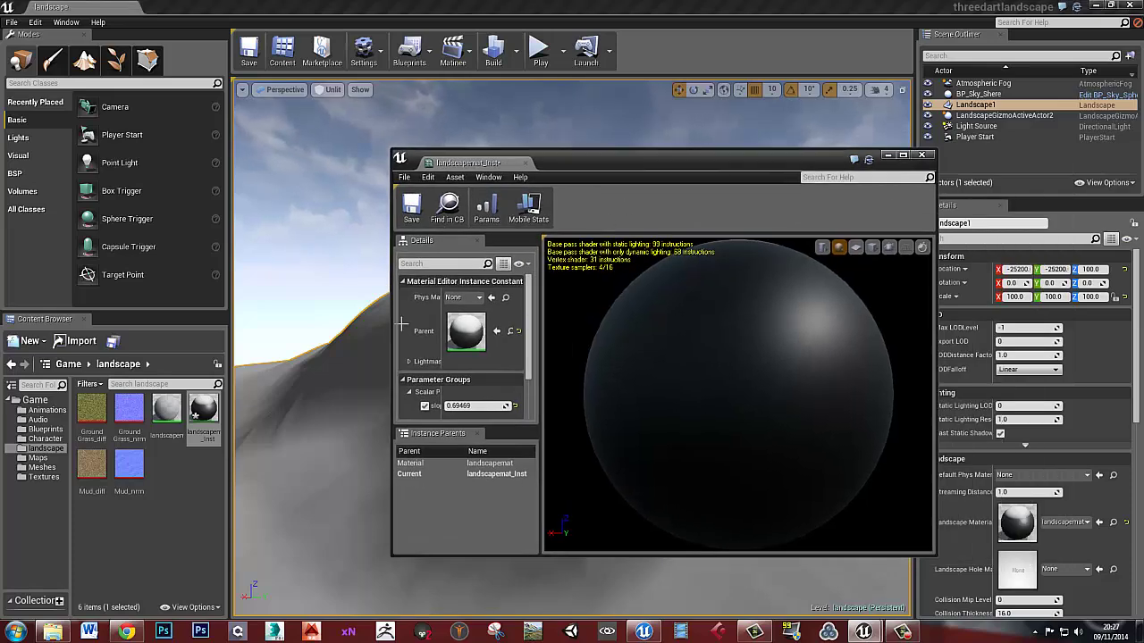
{"action": "left_click_drag", "start_coordinate": [579, 164], "coordinate": [898, 180]}
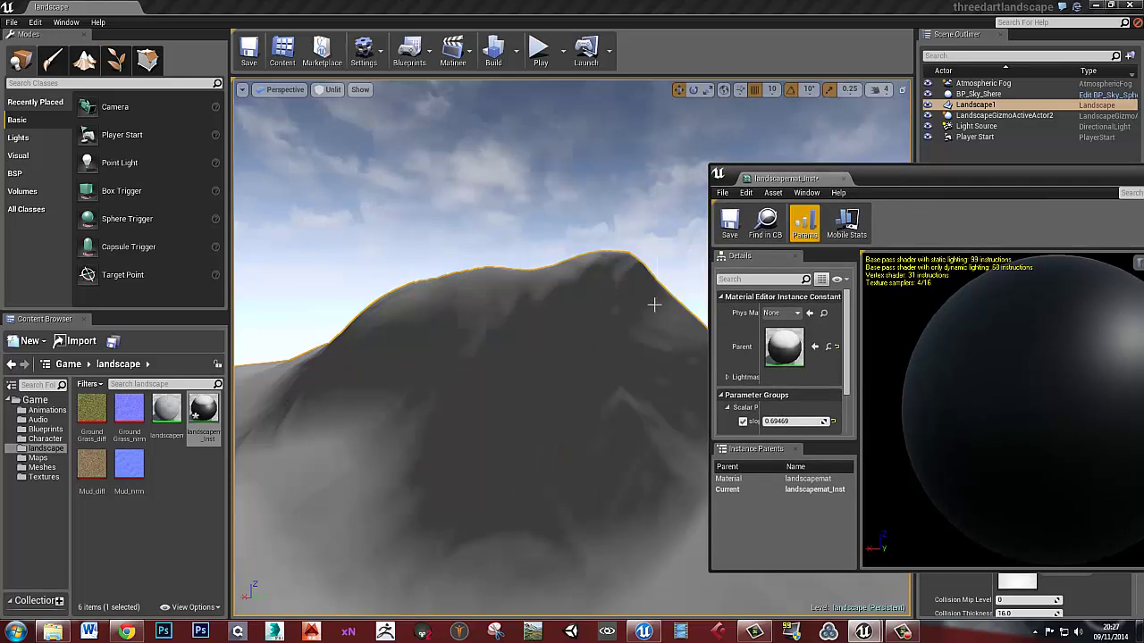
{"action": "right_click_drag", "start_coordinate": [531, 368], "coordinate": [572, 401]}
{"action": "key", "text": "w"}
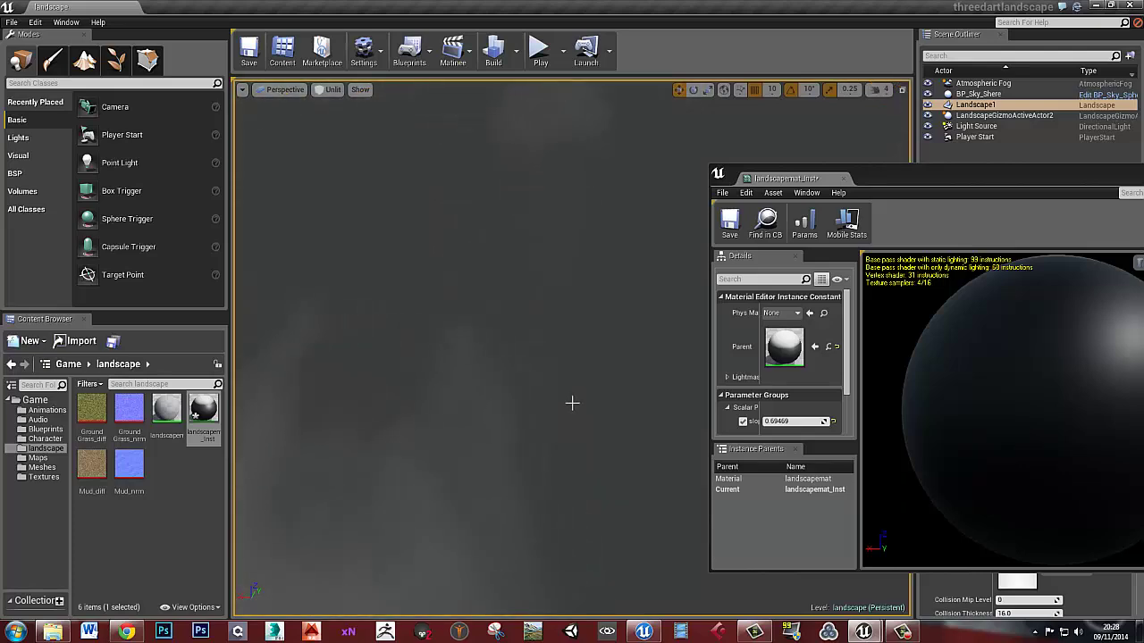
{"action": "scroll", "coordinate": [518, 397], "scroll_direction": "down", "scroll_amount": 6}
{"action": "scroll", "coordinate": [520, 393], "scroll_direction": "down", "scroll_amount": 8}
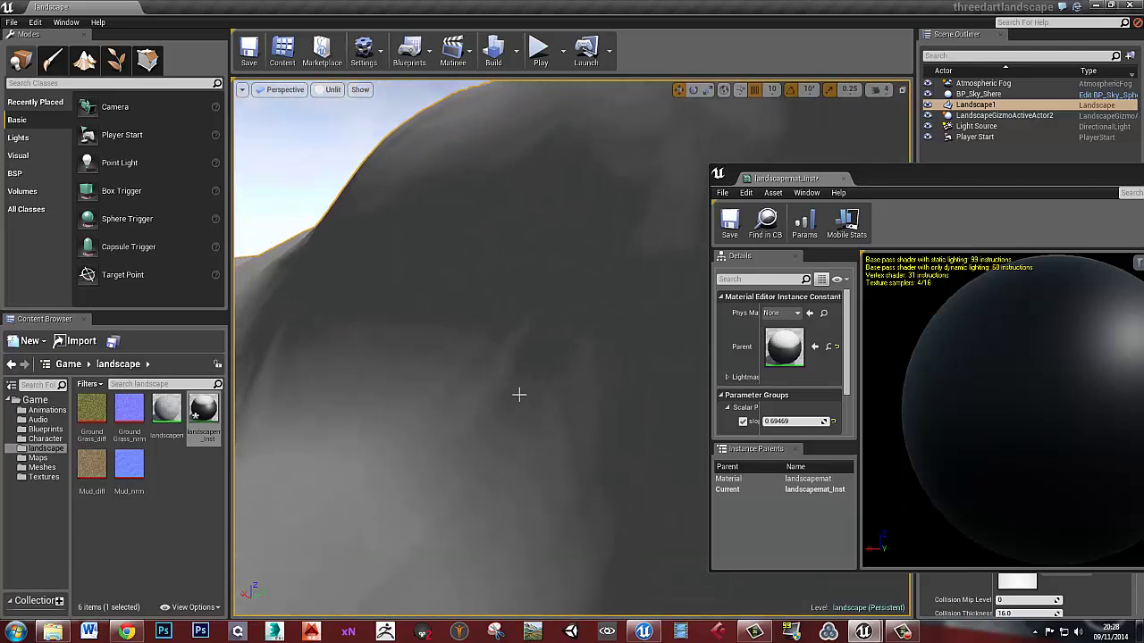
Step: Close the landscapemat_Inst editor and open the parent material landscapemat in a maximized material editor
{"action": "left_click_drag", "start_coordinate": [948, 175], "coordinate": [612, 167]}
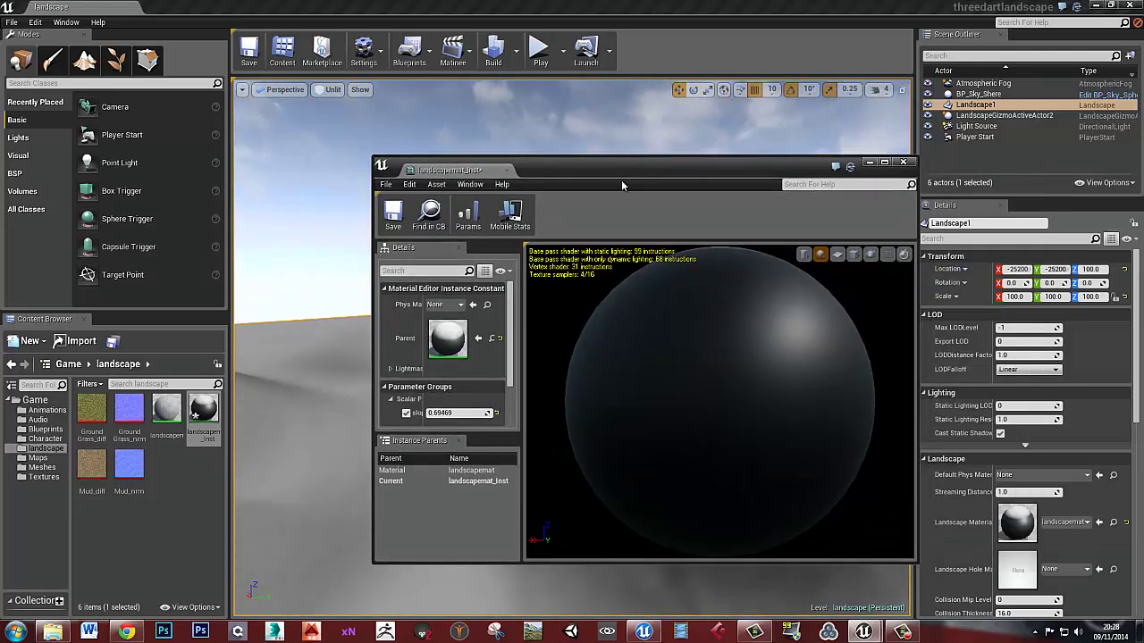
{"action": "left_click", "coordinate": [904, 162]}
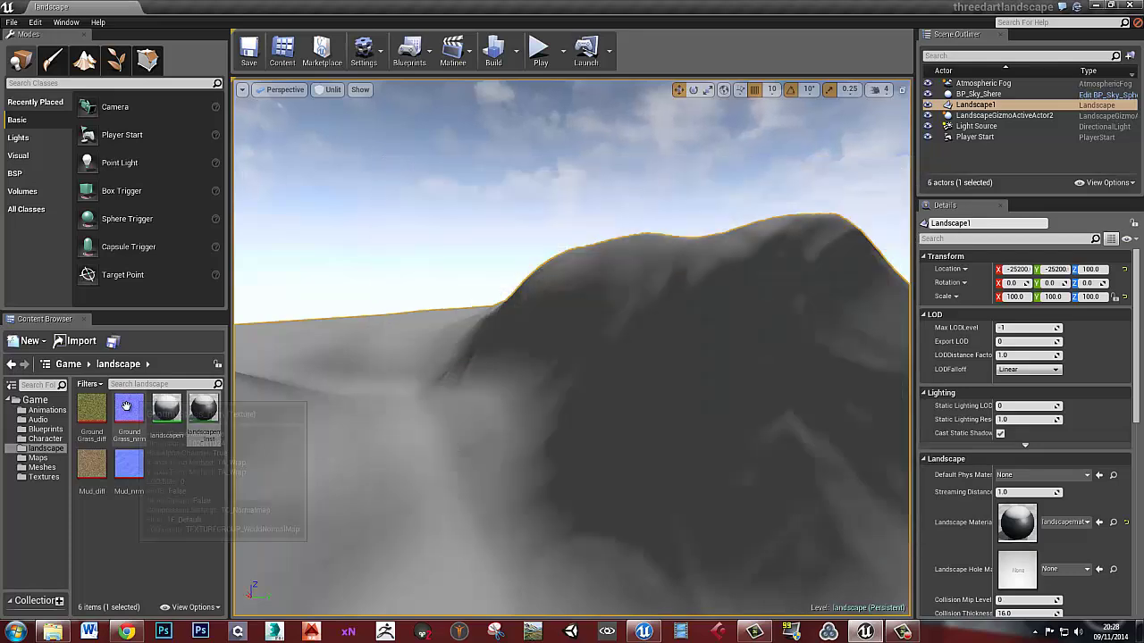
{"action": "double_click", "coordinate": [167, 410]}
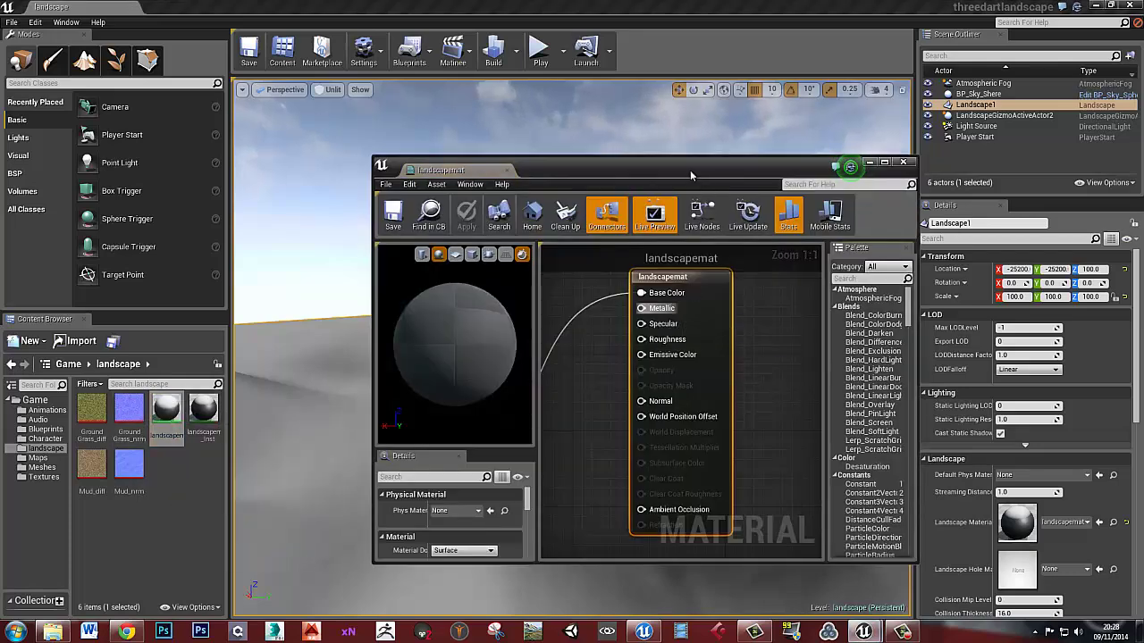
{"action": "left_click_drag", "start_coordinate": [664, 173], "coordinate": [629, 192]}
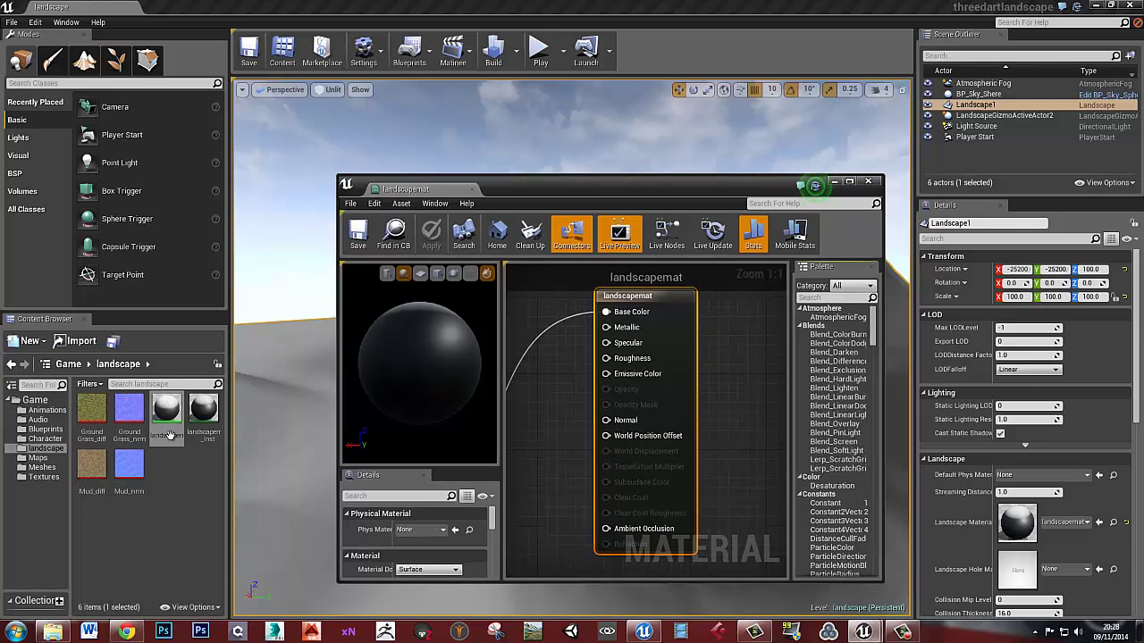
{"action": "left_click_drag", "start_coordinate": [587, 72], "coordinate": [588, 2]}
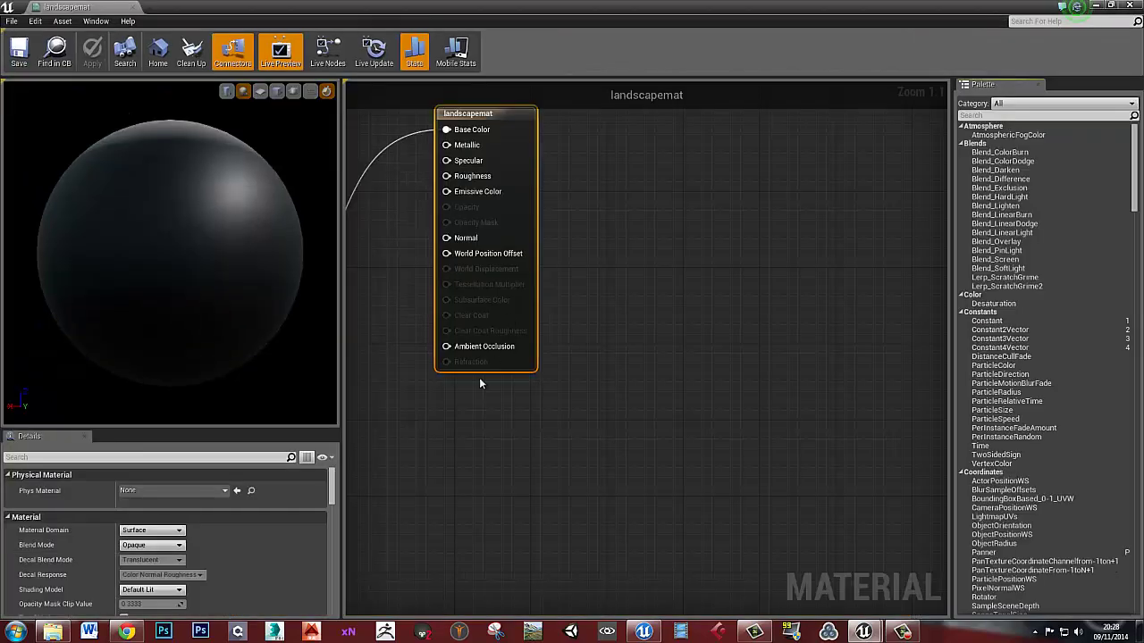
Step: Insert a Multiply node with Const B set to 500 between the Subtract output and the Base Color input
{"action": "right_click_drag", "start_coordinate": [398, 351], "coordinate": [690, 380]}
{"action": "left_click", "coordinate": [663, 409]}
{"action": "left_click_drag", "start_coordinate": [867, 173], "coordinate": [874, 242]}
{"action": "left_click", "coordinate": [605, 419]}
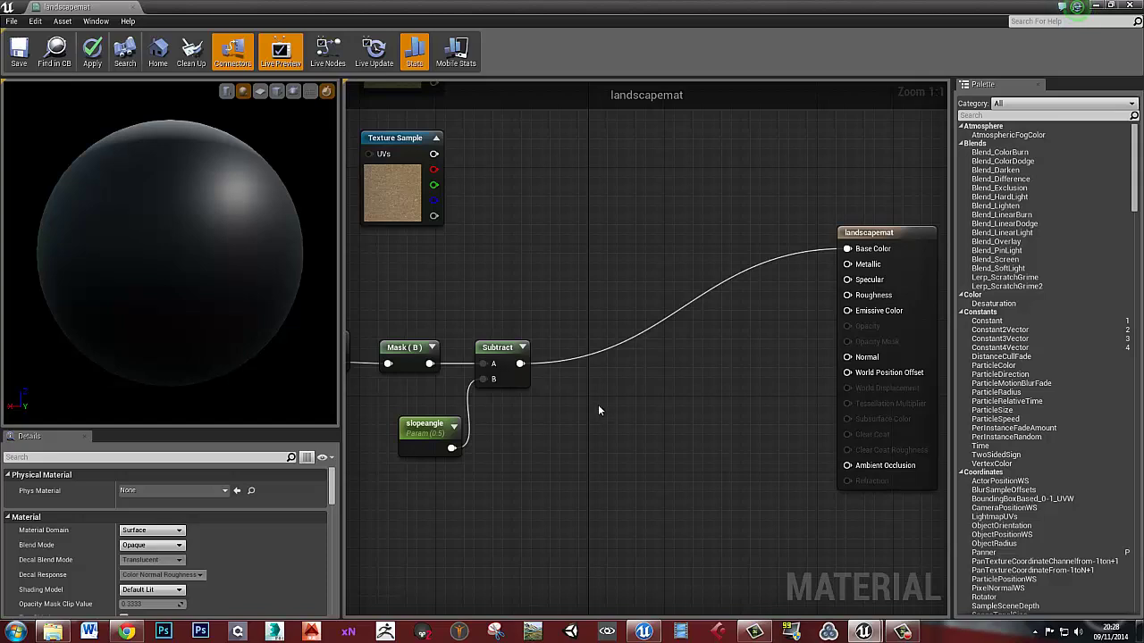
{"action": "left_click", "coordinate": [597, 404]}
{"action": "left_click_drag", "start_coordinate": [621, 411], "coordinate": [620, 358]}
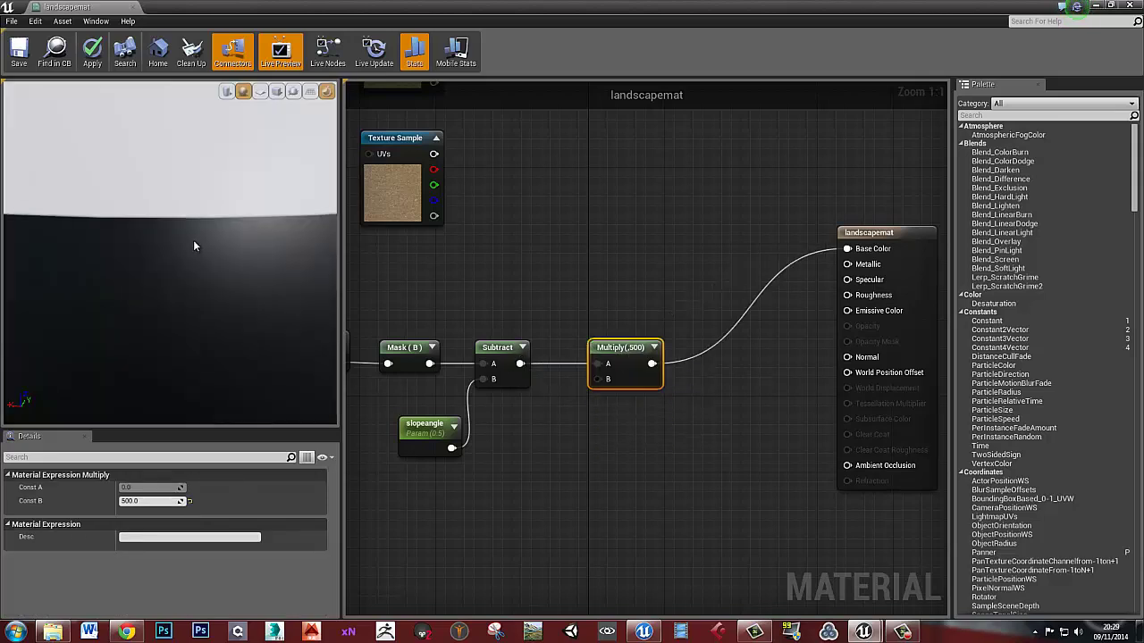
Step: Try Const B values of 20 and 1 on the Multiply node and compare the transition on the preview sphere
{"action": "scroll", "coordinate": [185, 257], "scroll_direction": "down", "scroll_amount": 3}
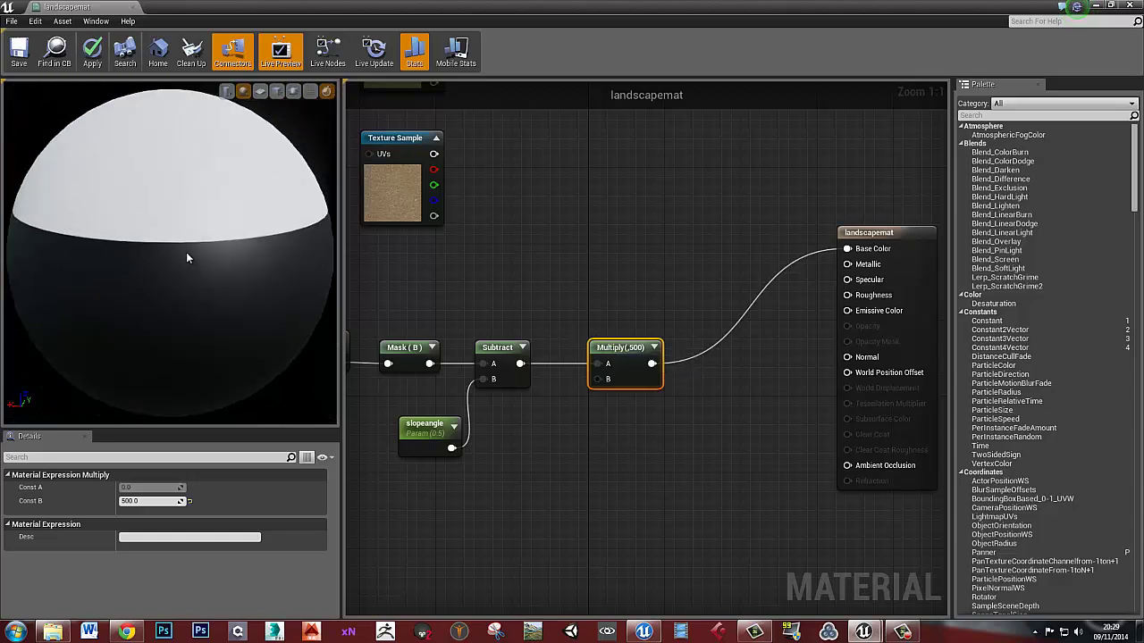
{"action": "scroll", "coordinate": [187, 257], "scroll_direction": "up", "scroll_amount": 2}
{"action": "scroll", "coordinate": [183, 261], "scroll_direction": "down", "scroll_amount": 3}
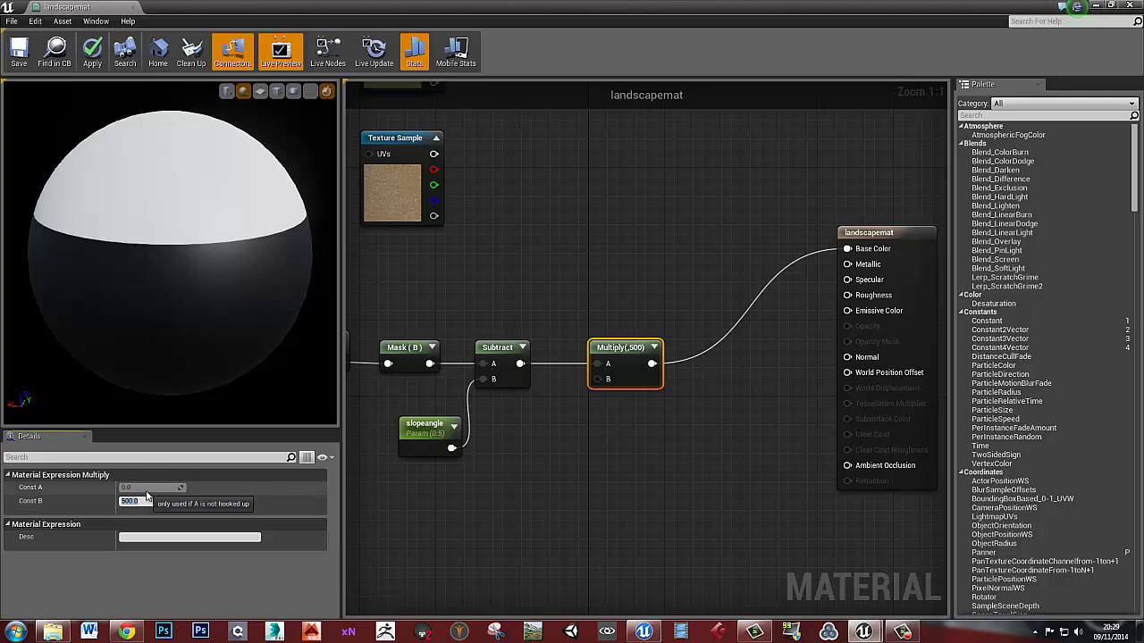
{"action": "type", "text": "0.2"}
{"action": "key", "text": "Return"}
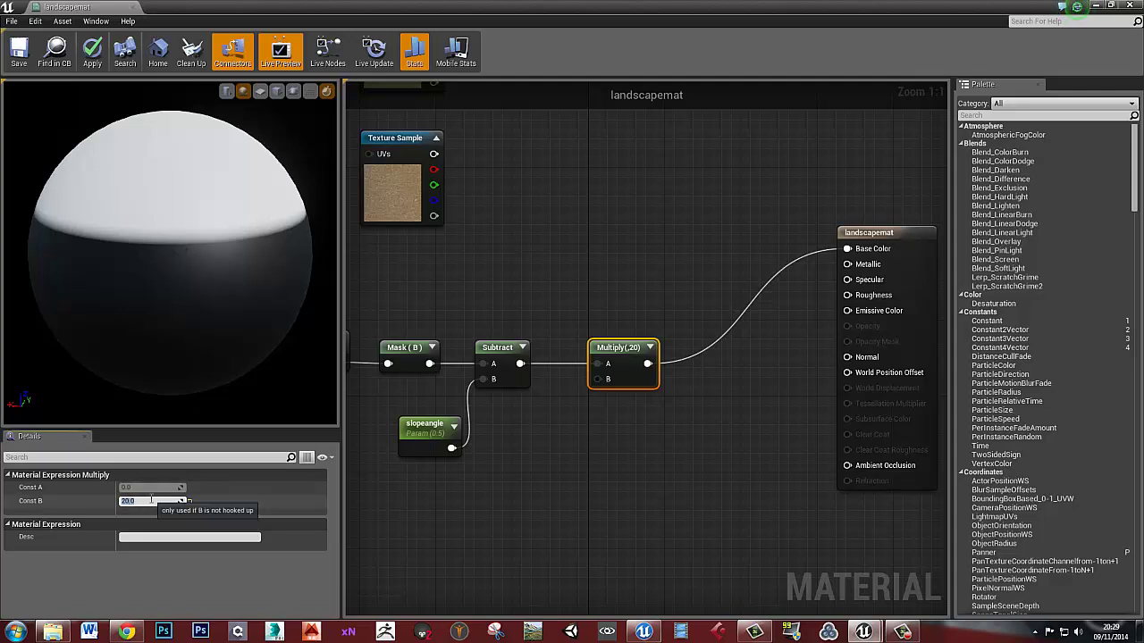
{"action": "key", "text": "Return"}
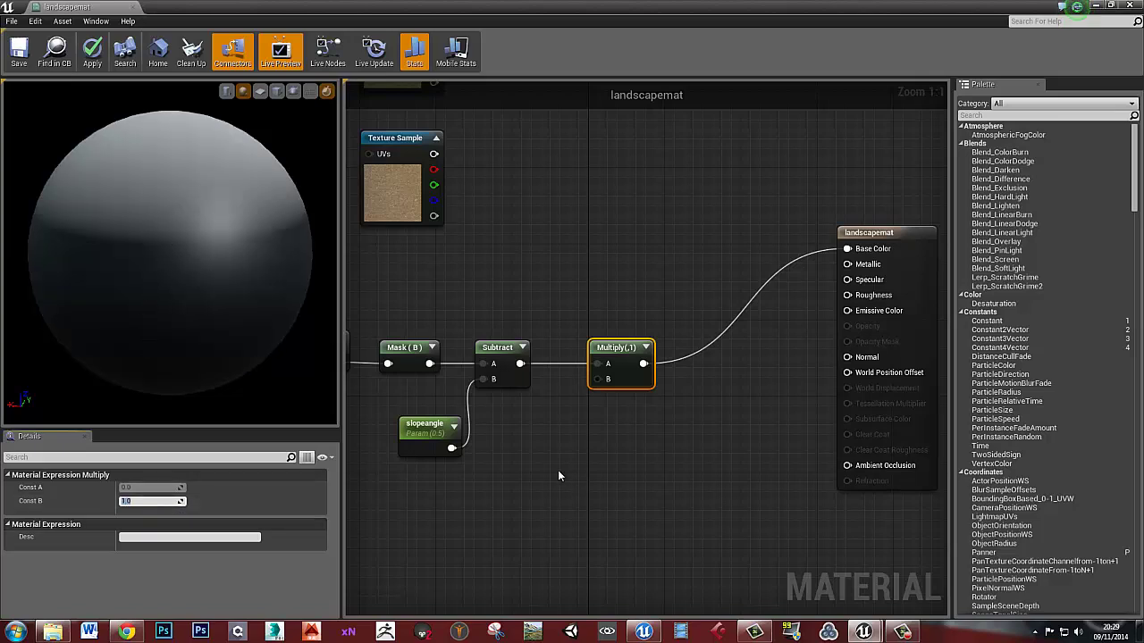
Step: Move the Multiply node away from Subtract and connect a new Constant node to its B input
{"action": "left_click_drag", "start_coordinate": [613, 360], "coordinate": [650, 361]}
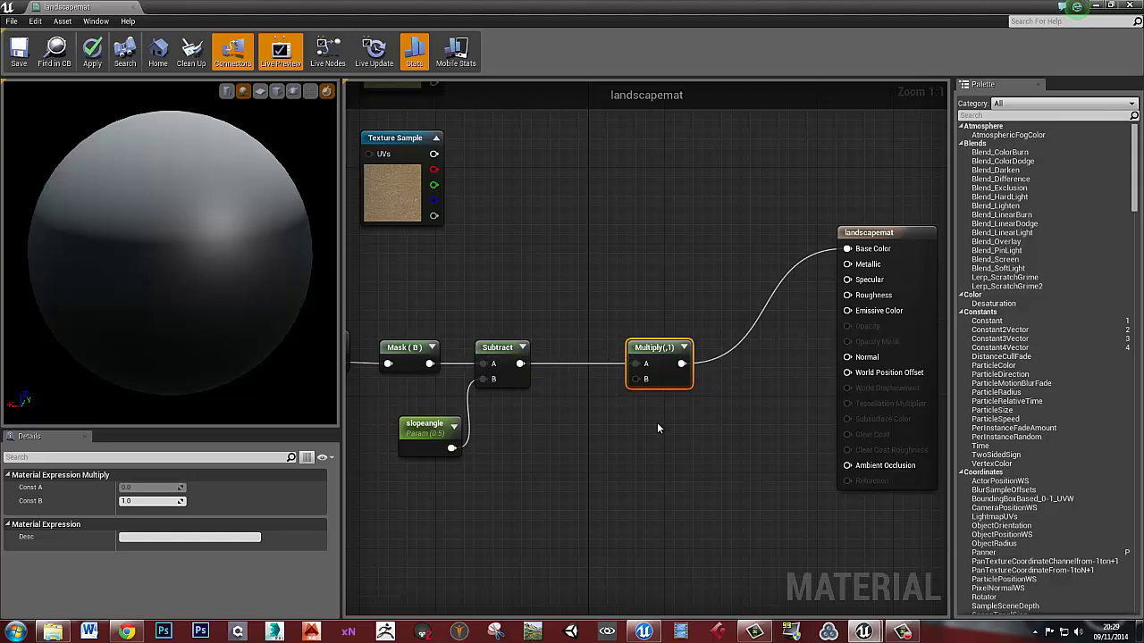
{"action": "left_click", "coordinate": [615, 414]}
{"action": "key", "text": "1"}
{"action": "left_click", "coordinate": [579, 443]}
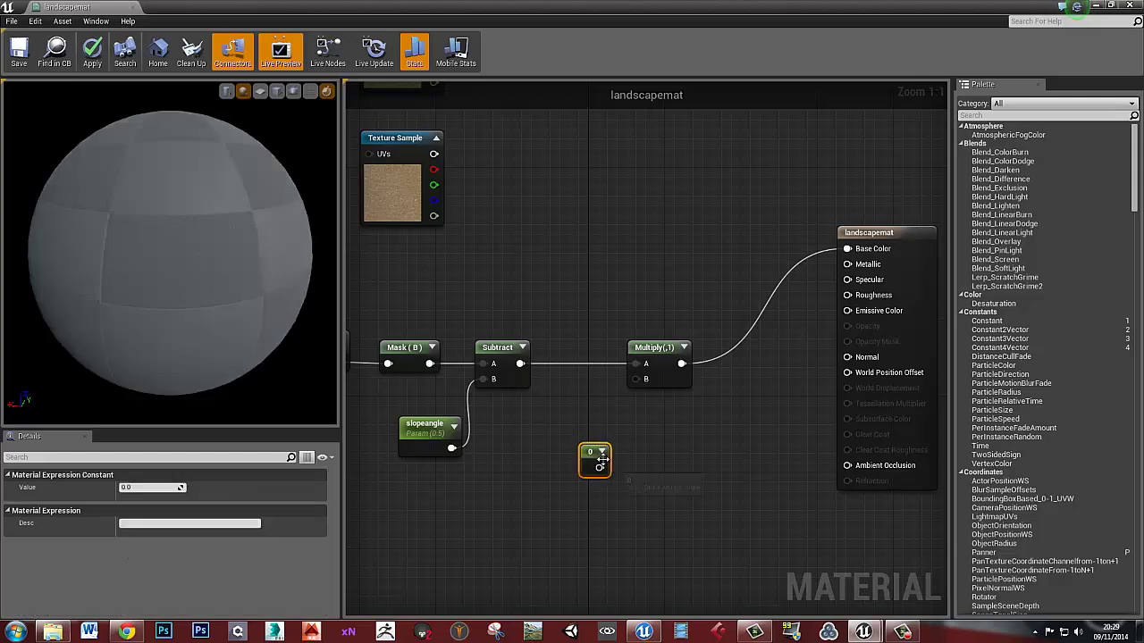
{"action": "left_click_drag", "start_coordinate": [595, 453], "coordinate": [635, 378]}
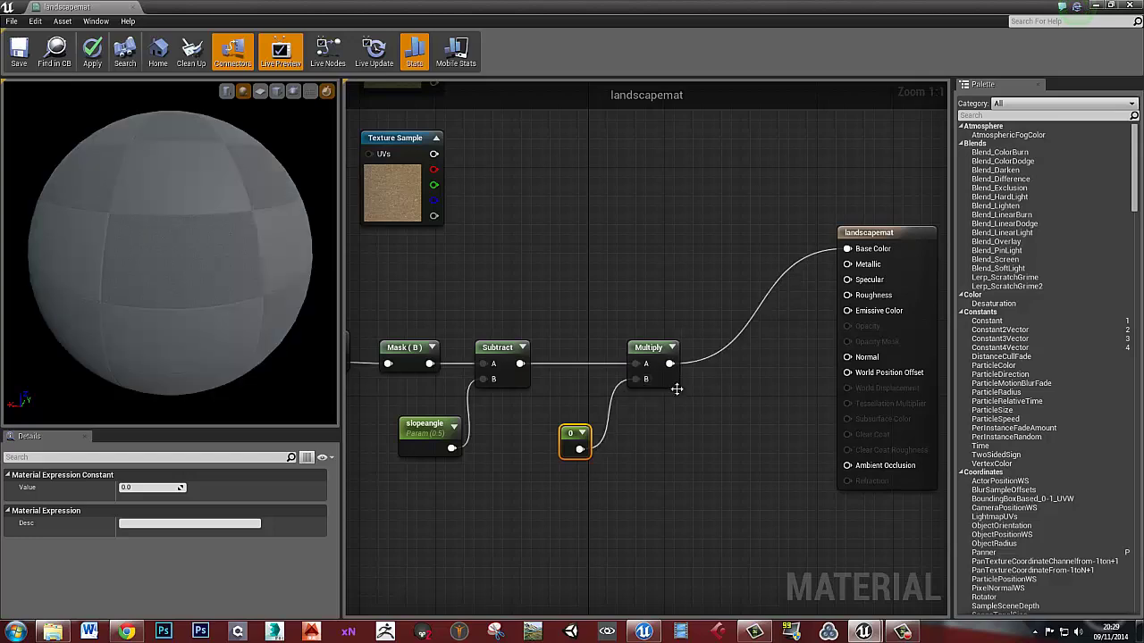
Step: Convert the constant feeding Multiply into a scalar parameter named Falloff
{"action": "right_click", "coordinate": [570, 430]}
{"action": "left_click", "coordinate": [616, 238]}
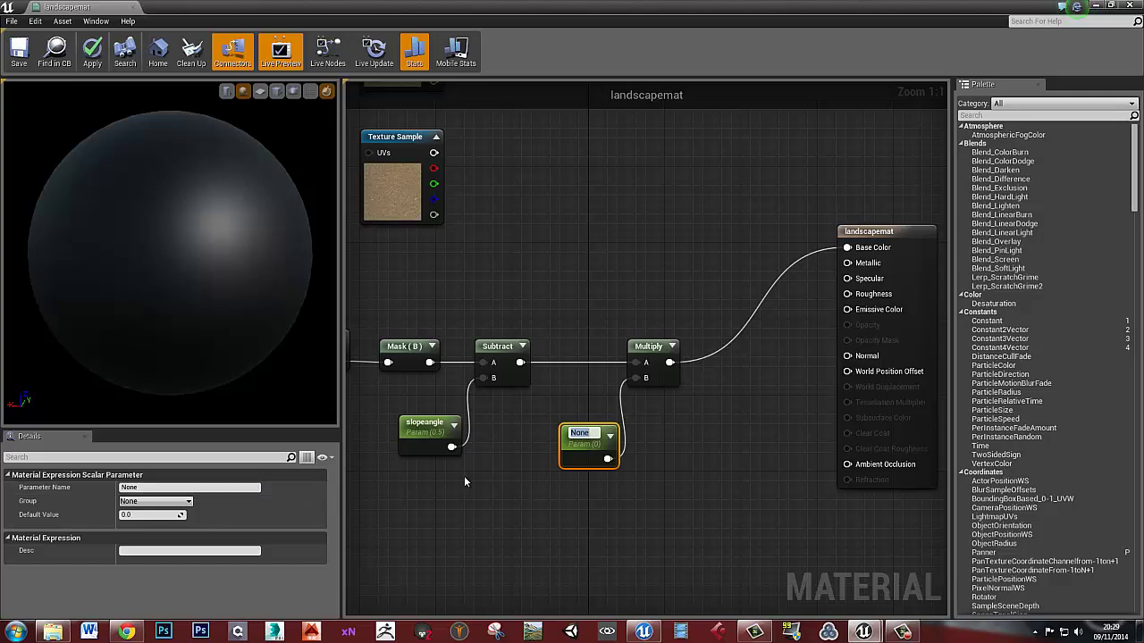
{"action": "type", "text": "Falloff"}
{"action": "key", "text": "Return"}
{"action": "left_click", "coordinate": [717, 460]}
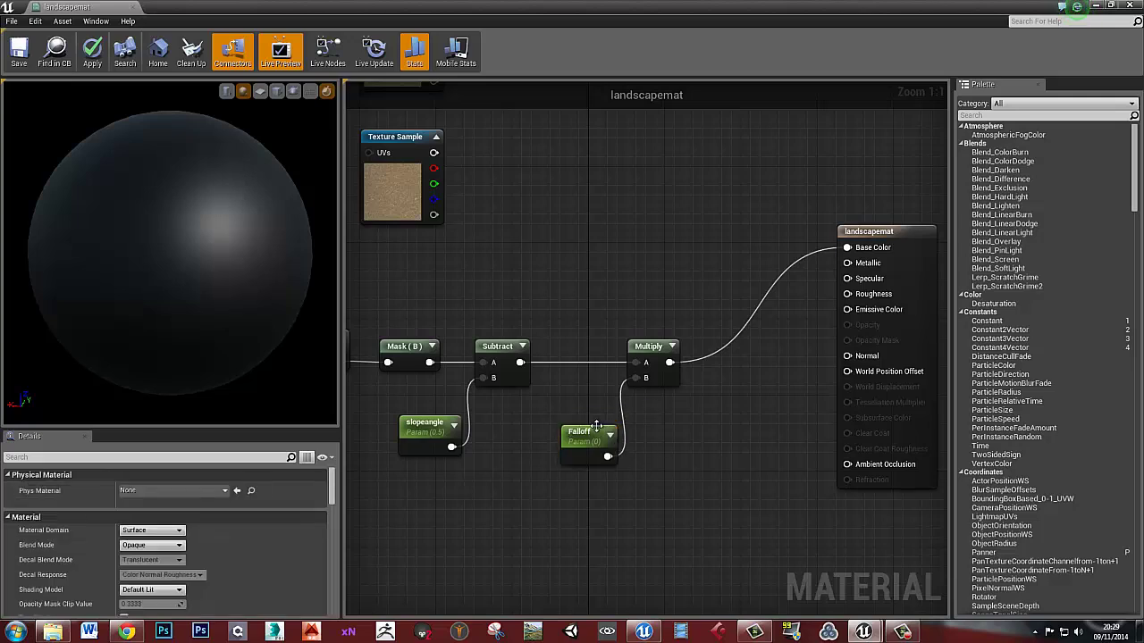
Step: Set the Falloff parameter's default value to 20, save landscapemat and return to the level editor
{"action": "left_click", "coordinate": [590, 432]}
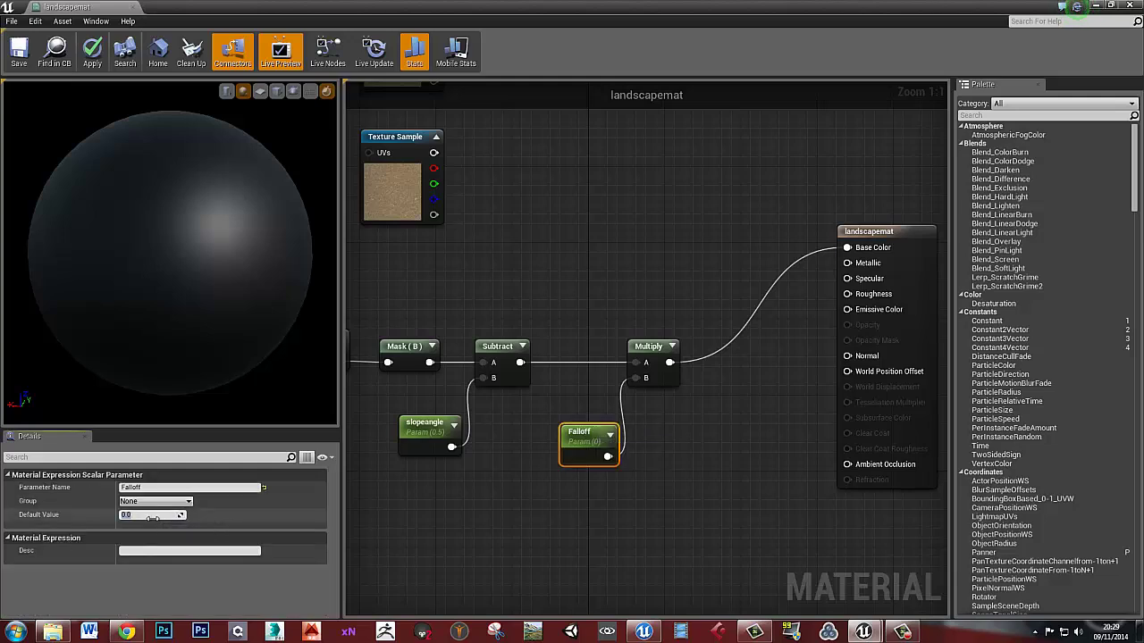
{"action": "type", "text": "20"}
{"action": "key", "text": "Return"}
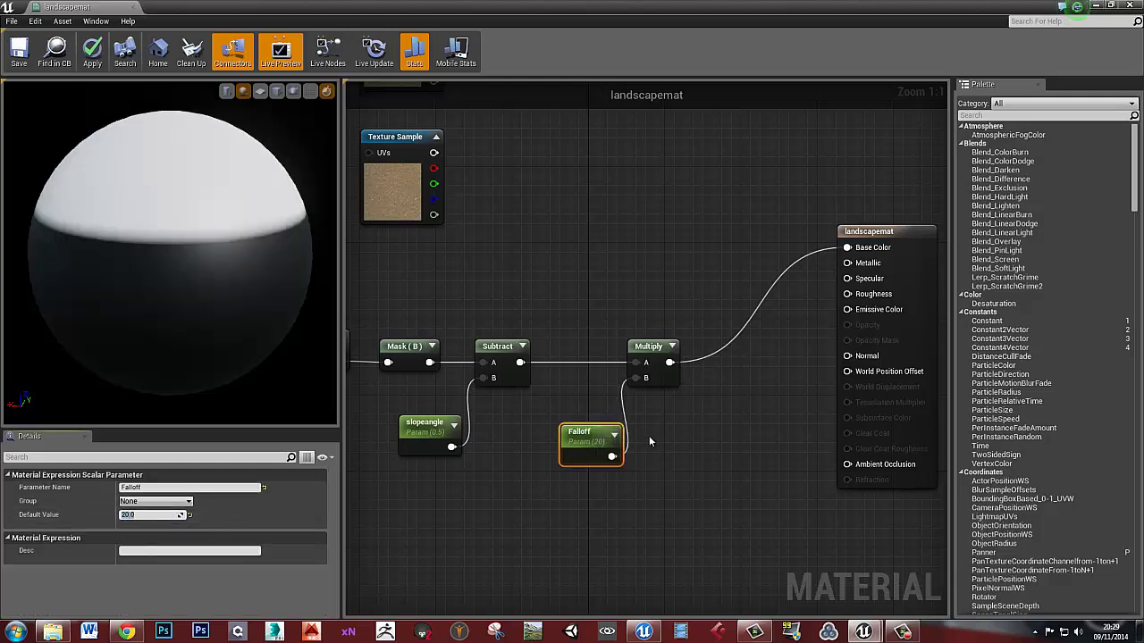
{"action": "right_click_drag", "start_coordinate": [686, 447], "coordinate": [688, 451]}
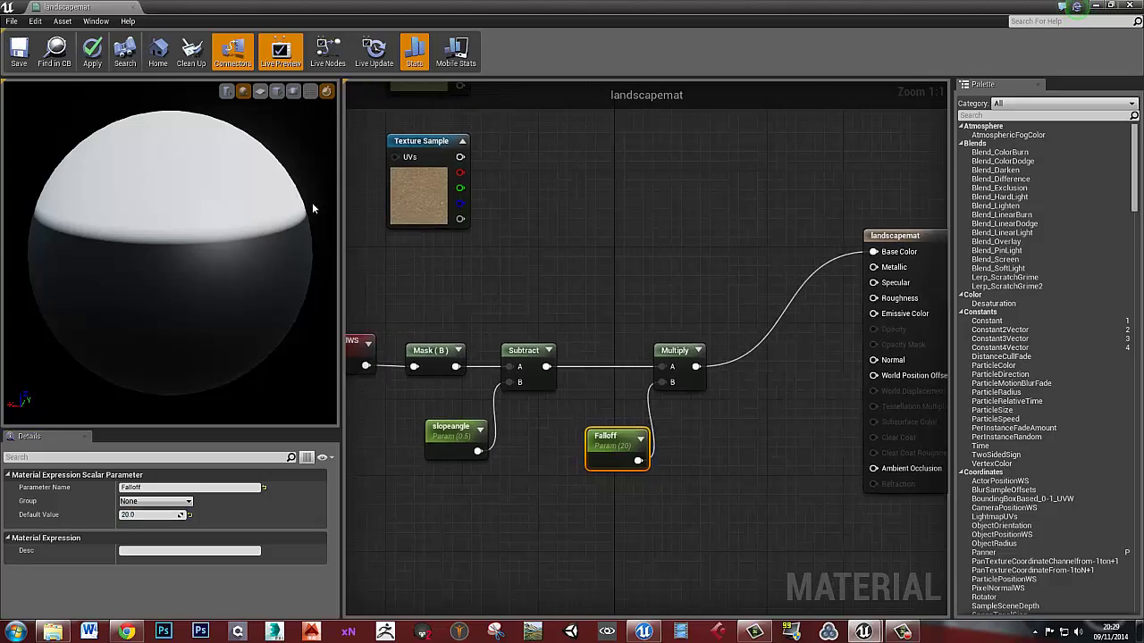
{"action": "left_click", "coordinate": [18, 51]}
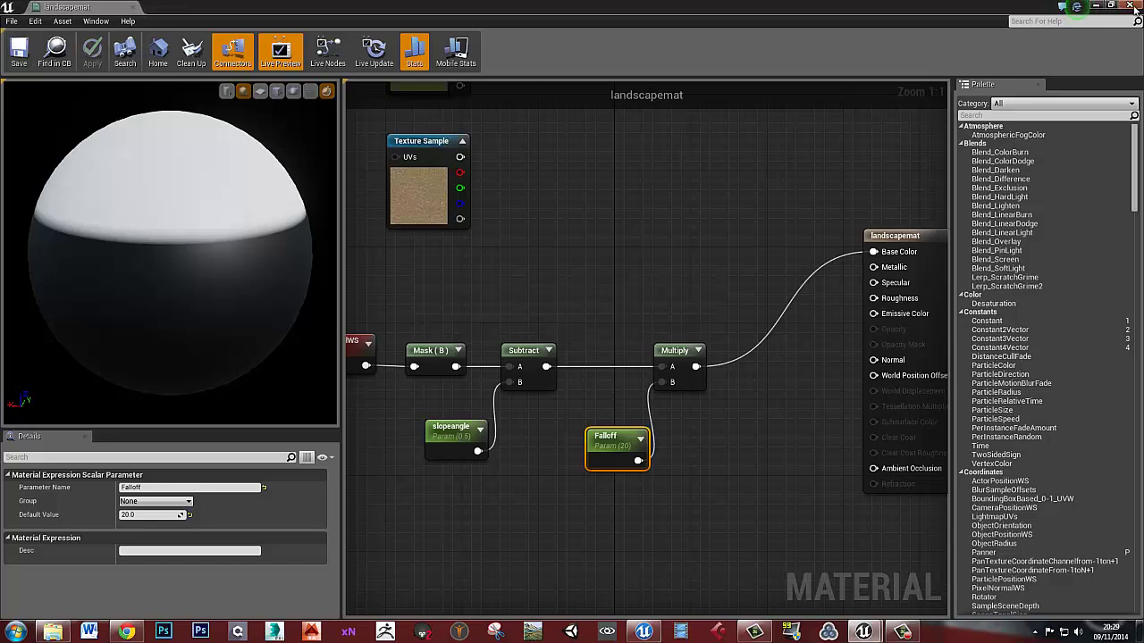
{"action": "left_click", "coordinate": [1094, 5]}
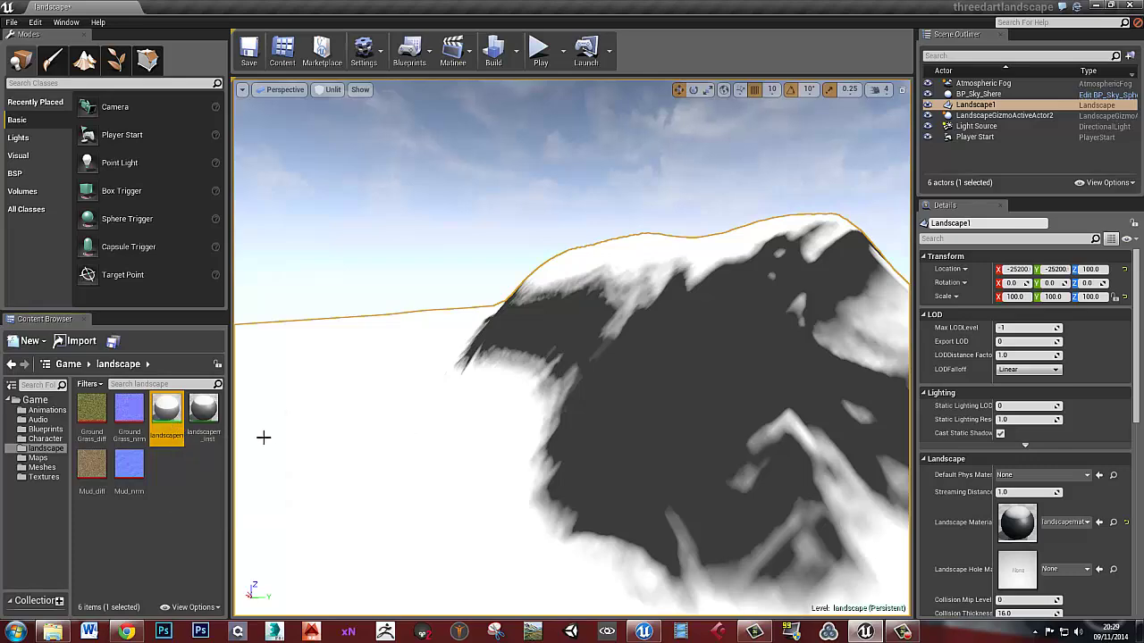
Step: Open landscapemat_Inst in a floating window beside the mountain and enable its Falloff parameter for editing
{"action": "left_click", "coordinate": [199, 414]}
{"action": "double_click", "coordinate": [199, 414]}
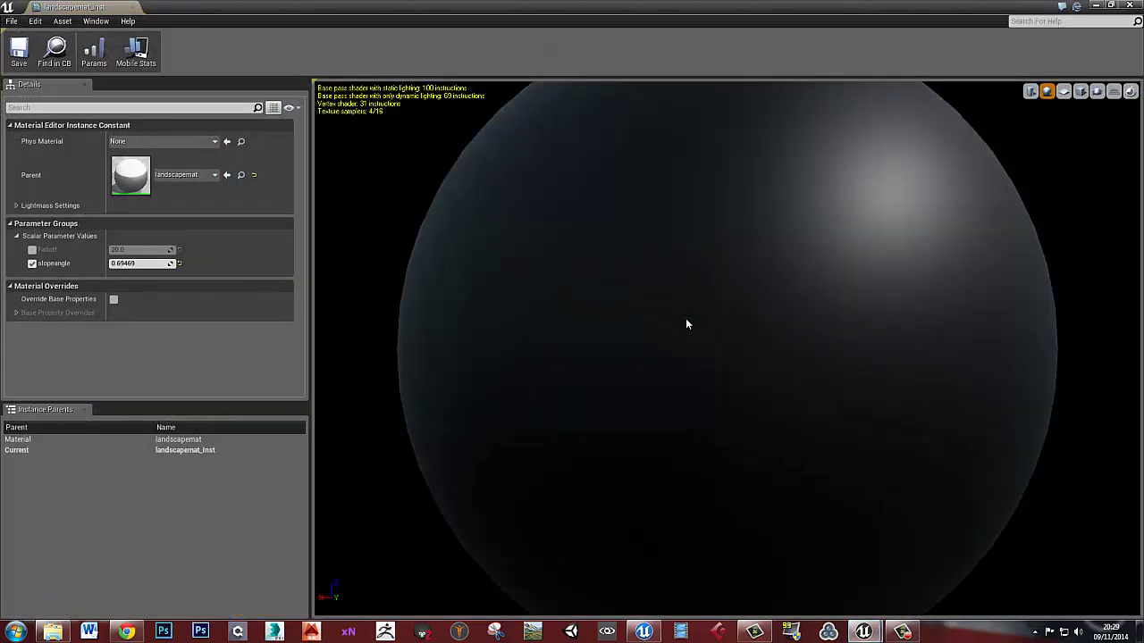
{"action": "left_click_drag", "start_coordinate": [551, 12], "coordinate": [295, 86]}
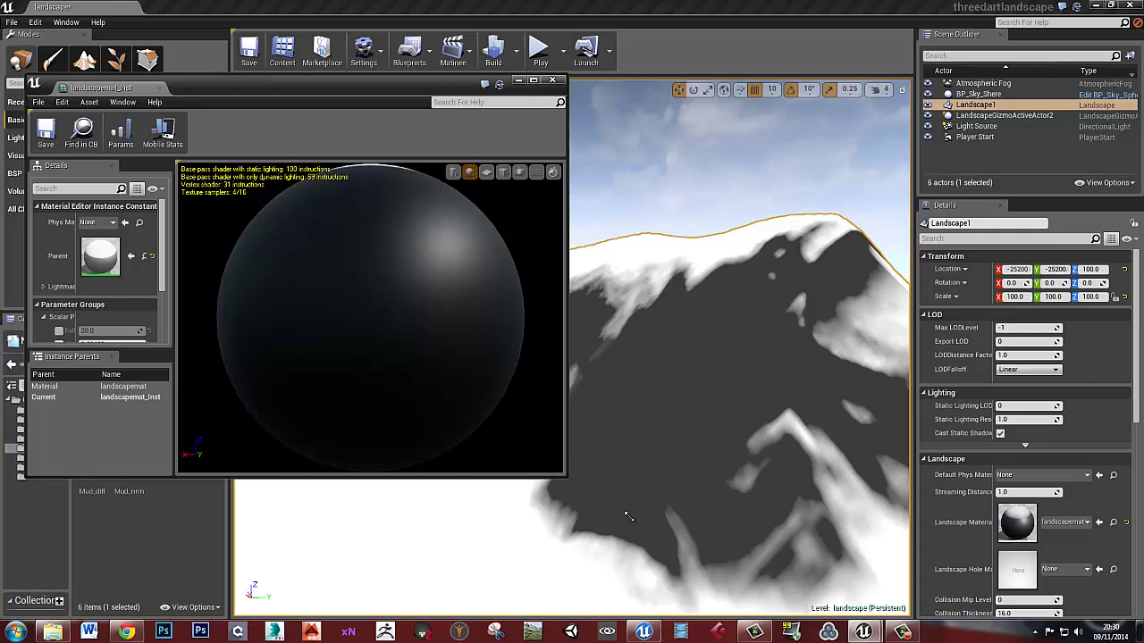
{"action": "left_click_drag", "start_coordinate": [628, 516], "coordinate": [630, 520]}
{"action": "left_click", "coordinate": [59, 332]}
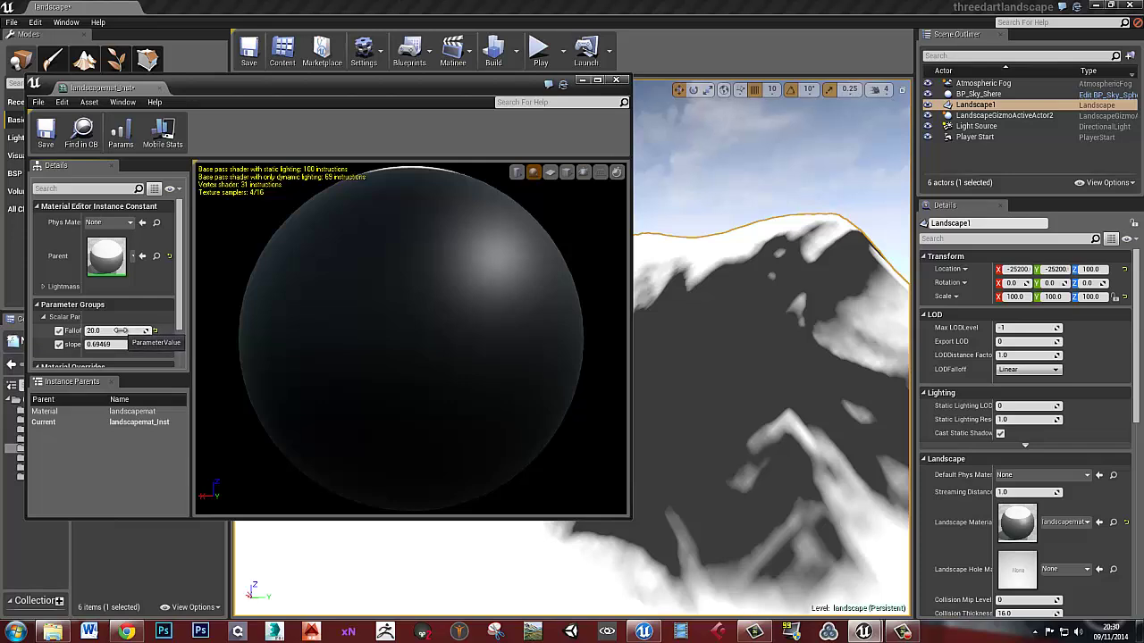
Step: Try a Falloff of about 10, and raise it to about 241.6 while comparing the slope transition up close
{"action": "left_click_drag", "start_coordinate": [120, 331], "coordinate": [112, 331]}
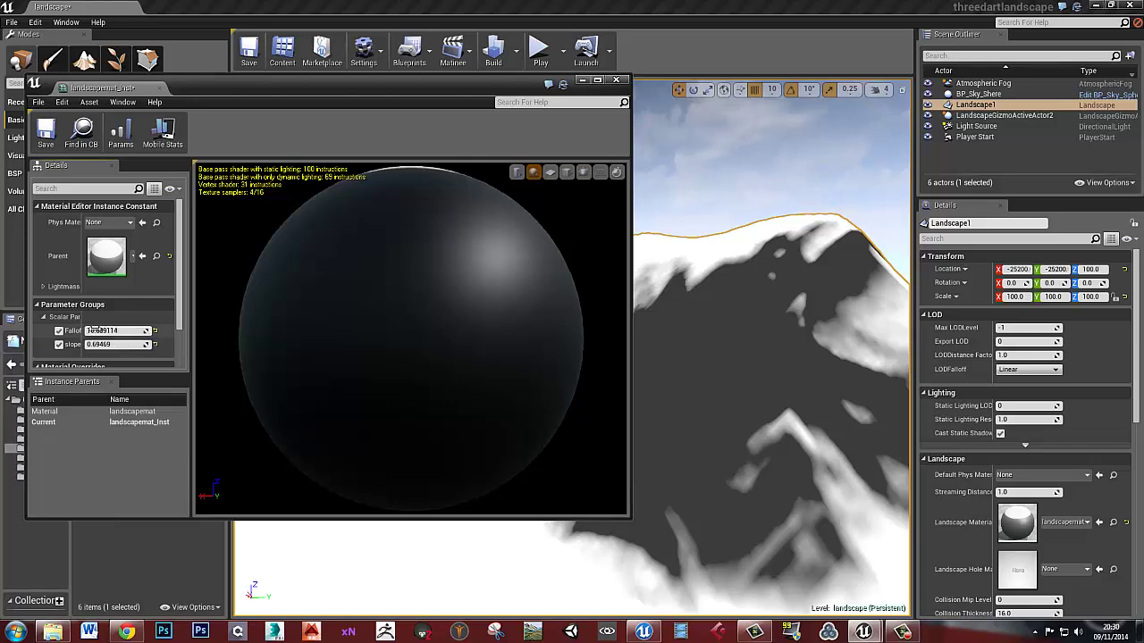
{"action": "left_click_drag", "start_coordinate": [98, 331], "coordinate": [90, 331]}
{"action": "scroll", "coordinate": [725, 393], "scroll_direction": "up", "scroll_amount": 8}
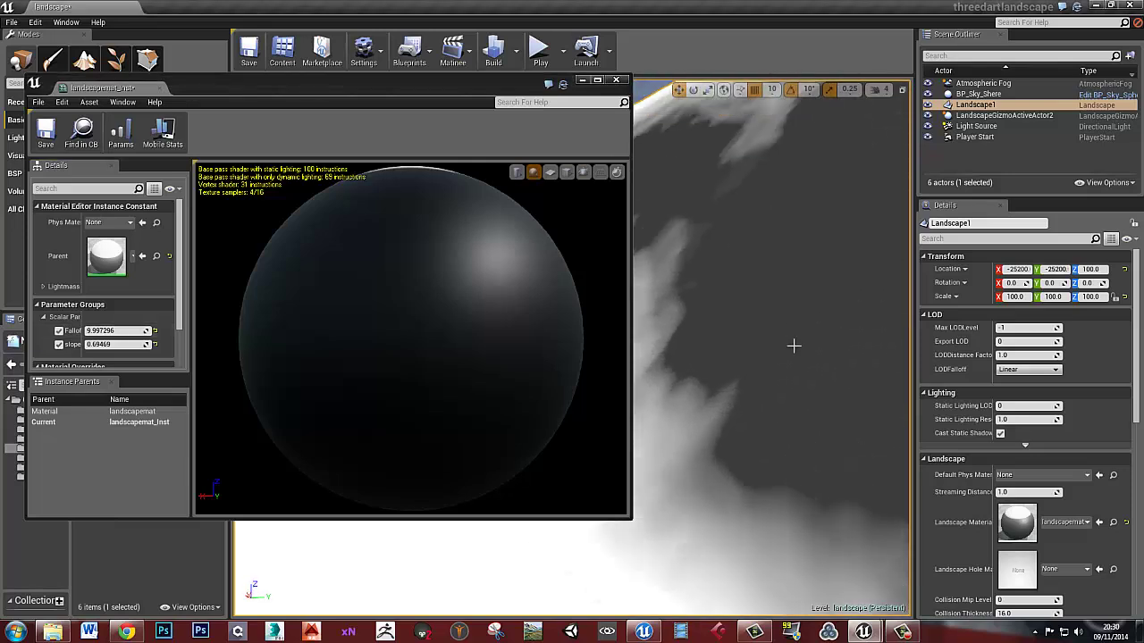
{"action": "mouse_move", "coordinate": [123, 332]}
{"action": "left_mouse_down"}
{"action": "mouse_move", "coordinate": [106, 330]}
{"action": "mouse_move", "coordinate": [189, 332]}
{"action": "mouse_move", "coordinate": [106, 331]}
{"action": "left_mouse_up"}
{"action": "scroll", "coordinate": [723, 309], "scroll_direction": "down", "scroll_amount": 6}
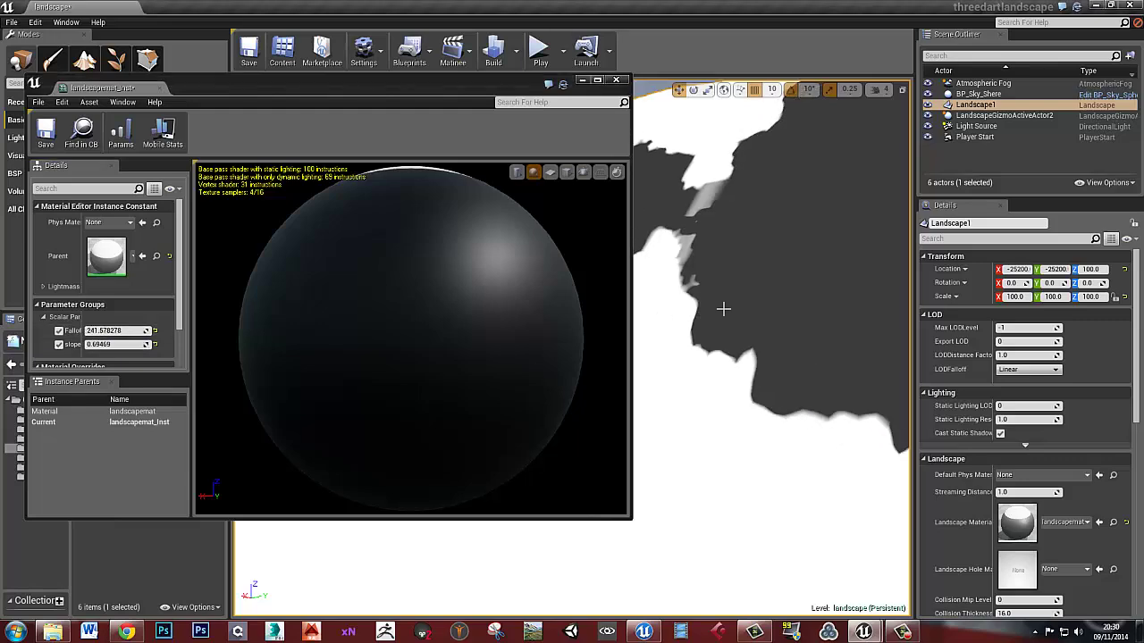
Step: Lower the slopeangle parameter to about 0.58 with the mountain in view beside the instance editor window
{"action": "right_click_drag", "start_coordinate": [710, 299], "coordinate": [688, 300]}
{"action": "left_click_drag", "start_coordinate": [425, 88], "coordinate": [412, 148]}
{"action": "left_click_drag", "start_coordinate": [96, 405], "coordinate": [87, 405]}
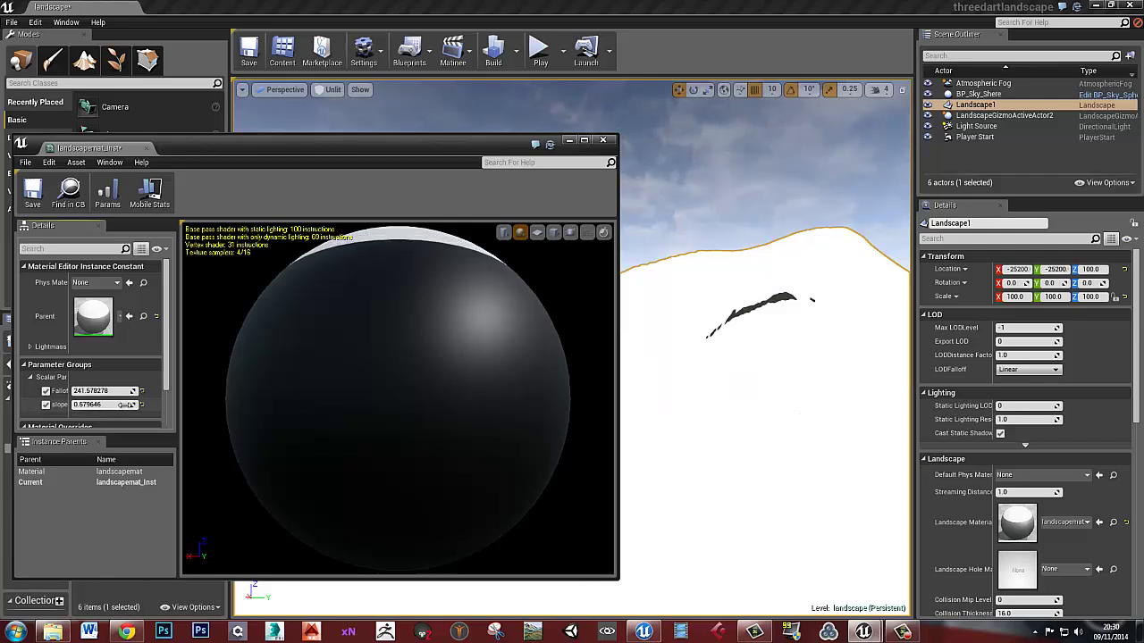
Step: Raise the slopeangle parameter of landscapemat_Inst to about 0.83, close the instance editor and save the level
{"action": "left_click_drag", "start_coordinate": [95, 405], "coordinate": [105, 405]}
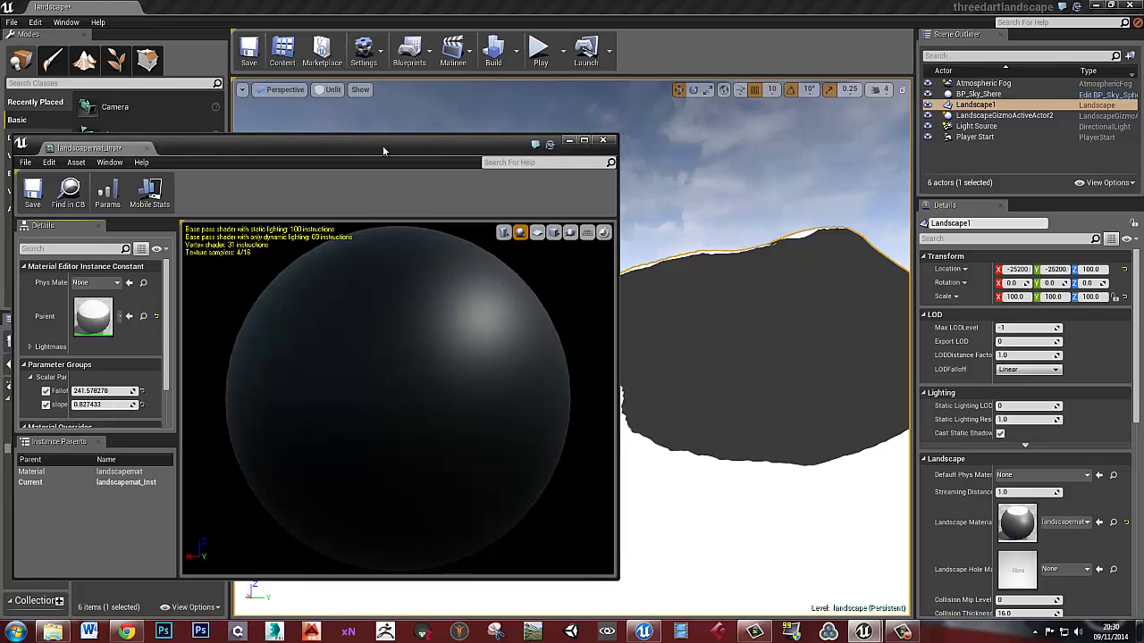
{"action": "left_click", "coordinate": [603, 140]}
{"action": "mouse_move", "coordinate": [829, 330]}
{"action": "right_mouse_down"}
{"action": "mouse_move", "coordinate": [625, 334]}
{"action": "mouse_move", "coordinate": [956, 354]}
{"action": "mouse_move", "coordinate": [837, 330]}
{"action": "right_mouse_up"}
{"action": "left_click_drag", "start_coordinate": [1105, 171], "coordinate": [627, 139]}
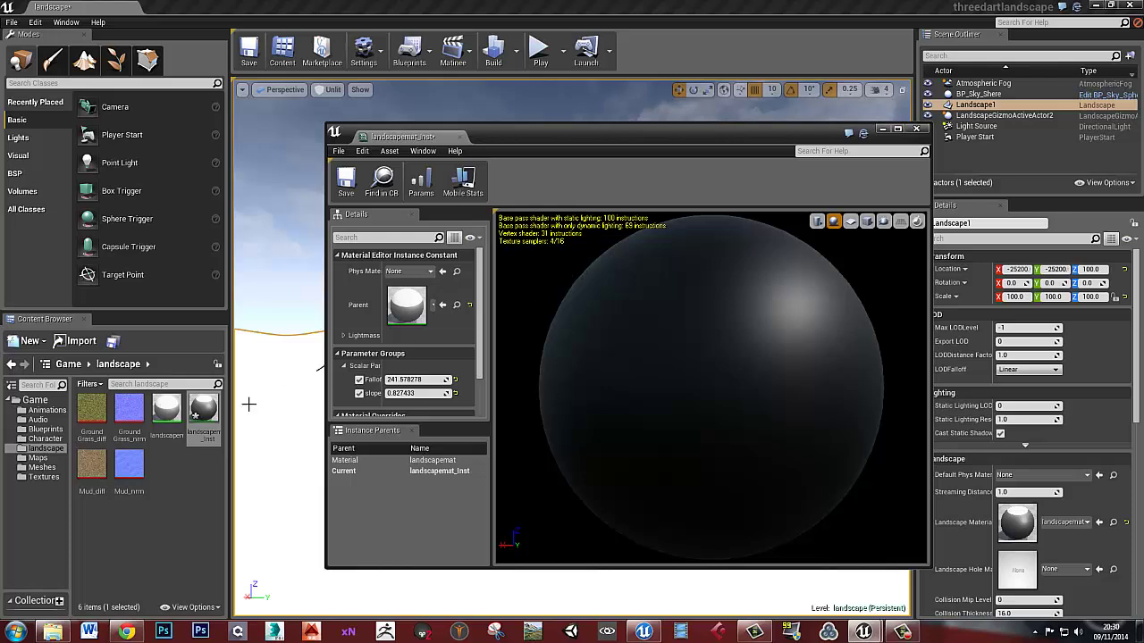
{"action": "left_click", "coordinate": [916, 129]}
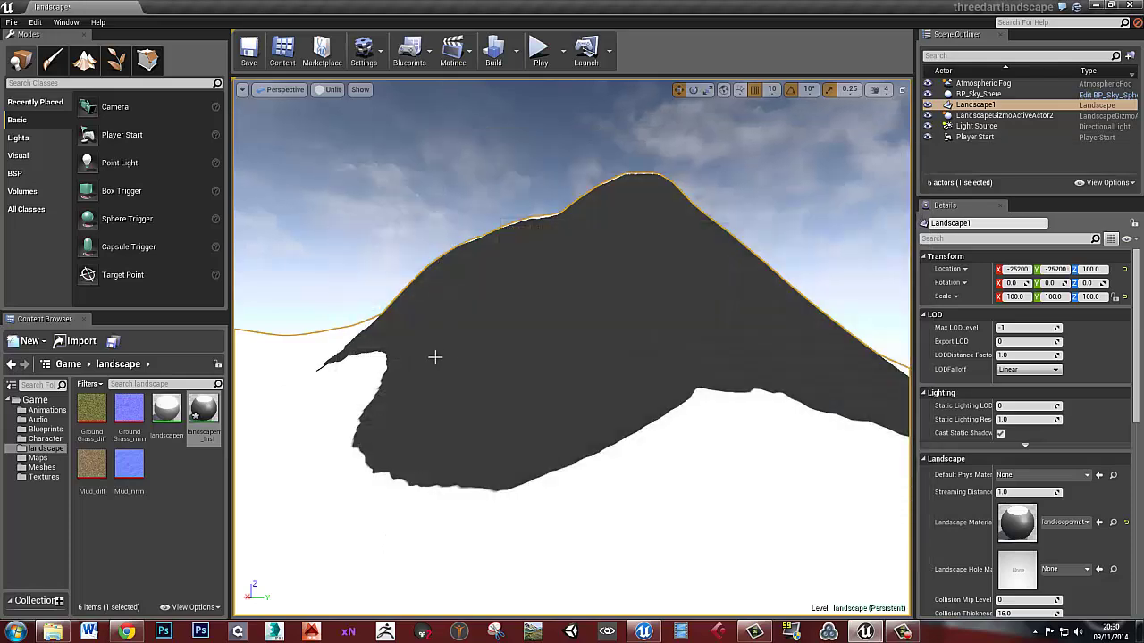
{"action": "key", "text": "ctrl+s"}
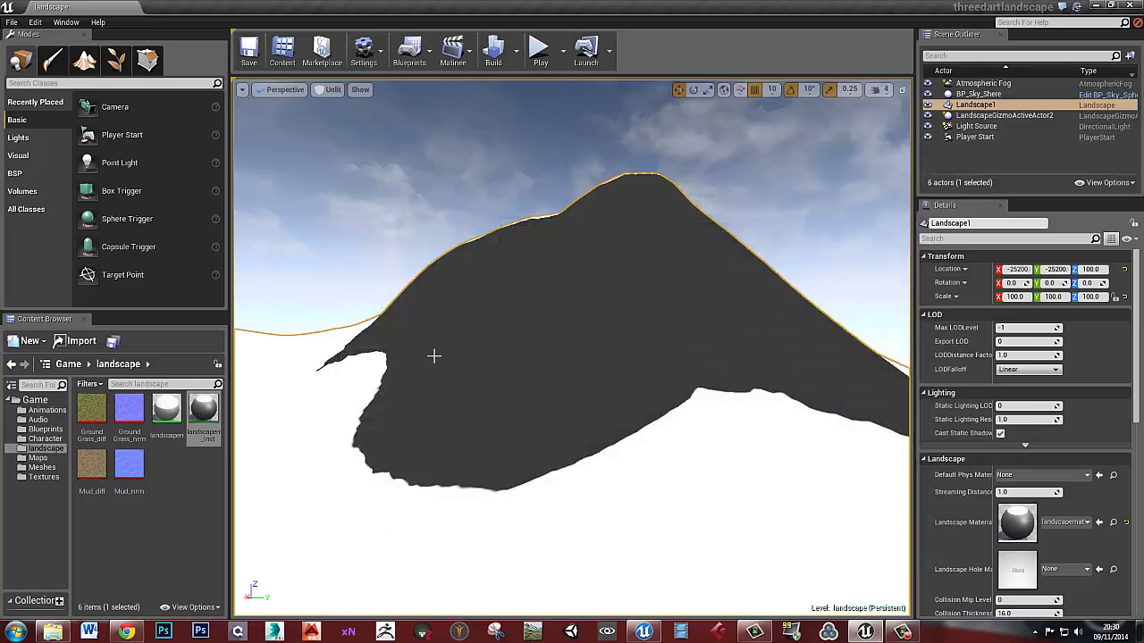
Step: Open the landscapemat graph in a full-size window and add a Lerp node between Multiply and the material output
{"action": "double_click", "coordinate": [170, 414]}
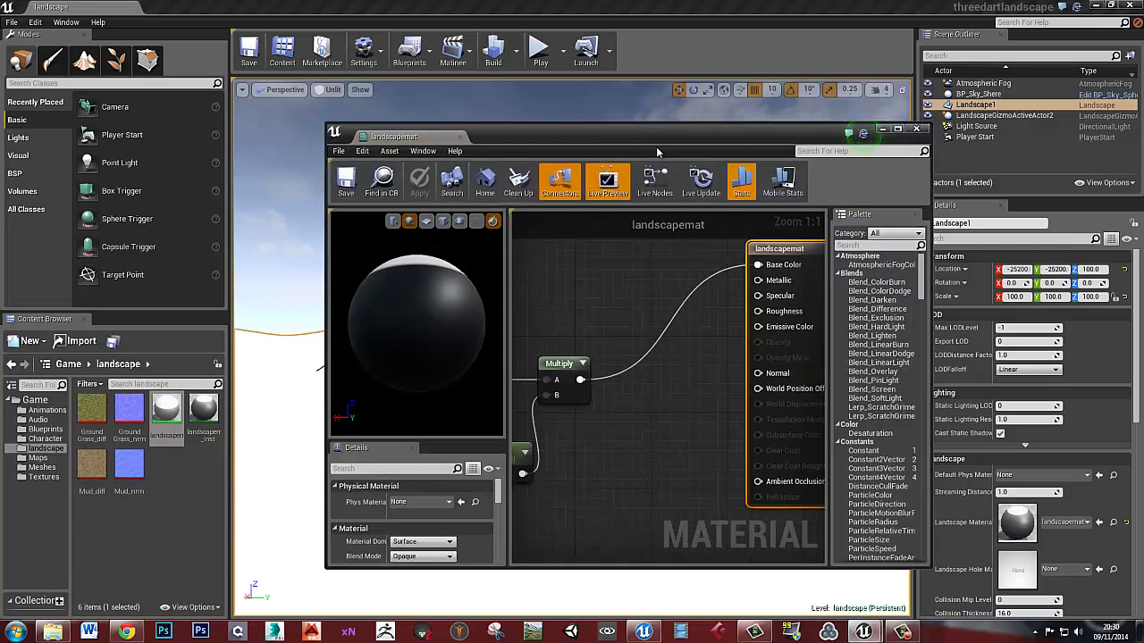
{"action": "left_click", "coordinate": [916, 129]}
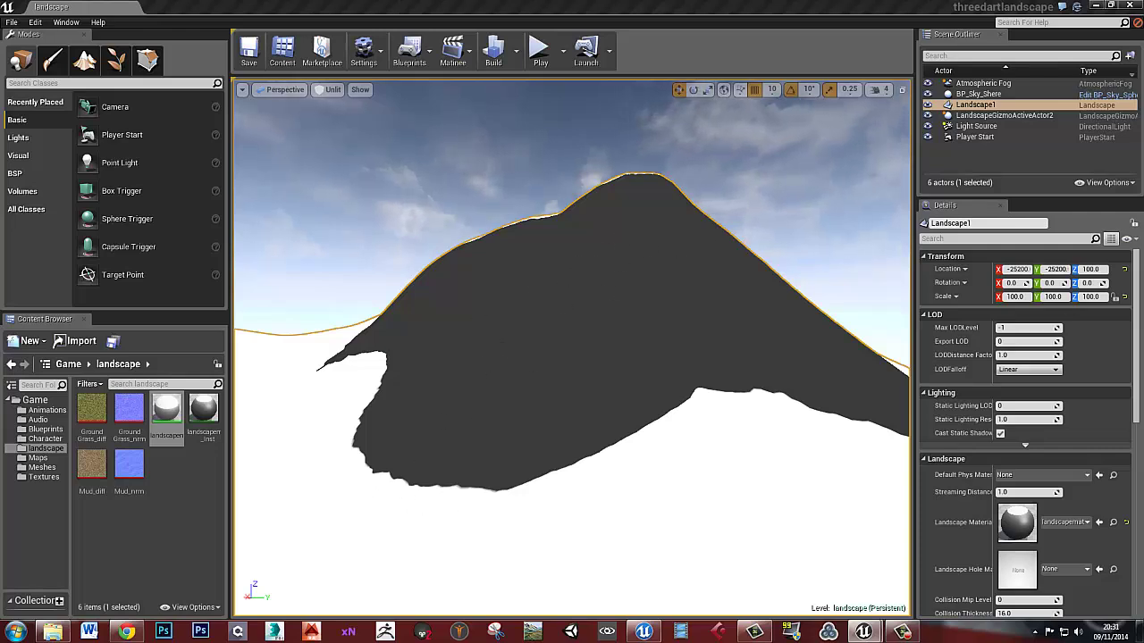
{"action": "left_click_drag", "start_coordinate": [1143, 166], "coordinate": [595, 0]}
{"action": "right_click_drag", "start_coordinate": [408, 239], "coordinate": [658, 238]}
{"action": "scroll", "coordinate": [660, 237], "scroll_direction": "down", "scroll_amount": 4}
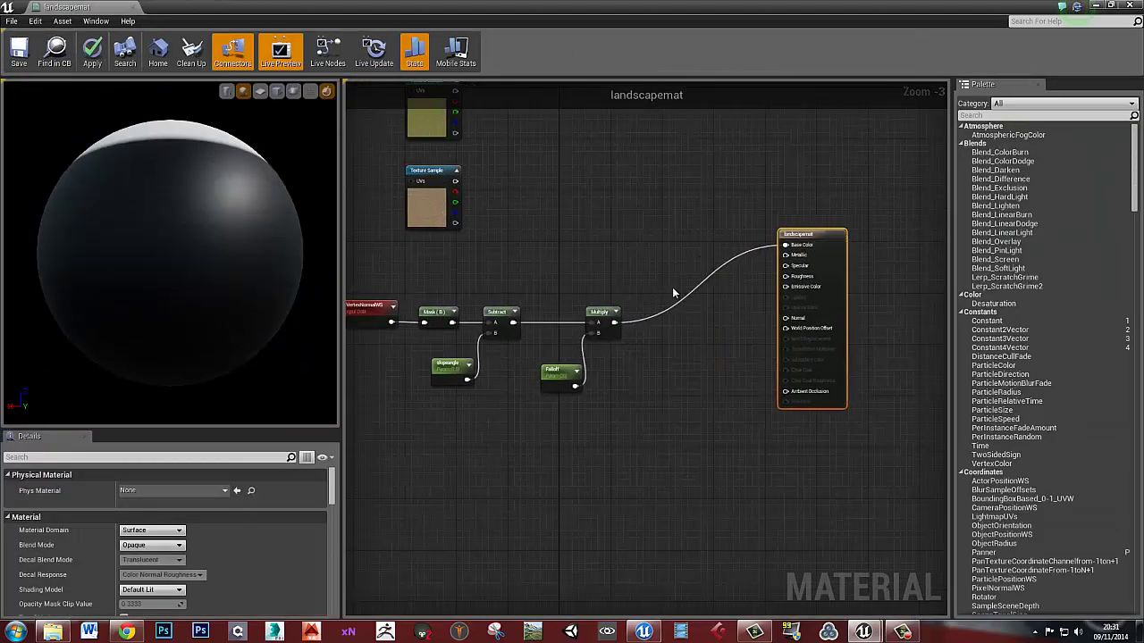
{"action": "left_click", "coordinate": [669, 309]}
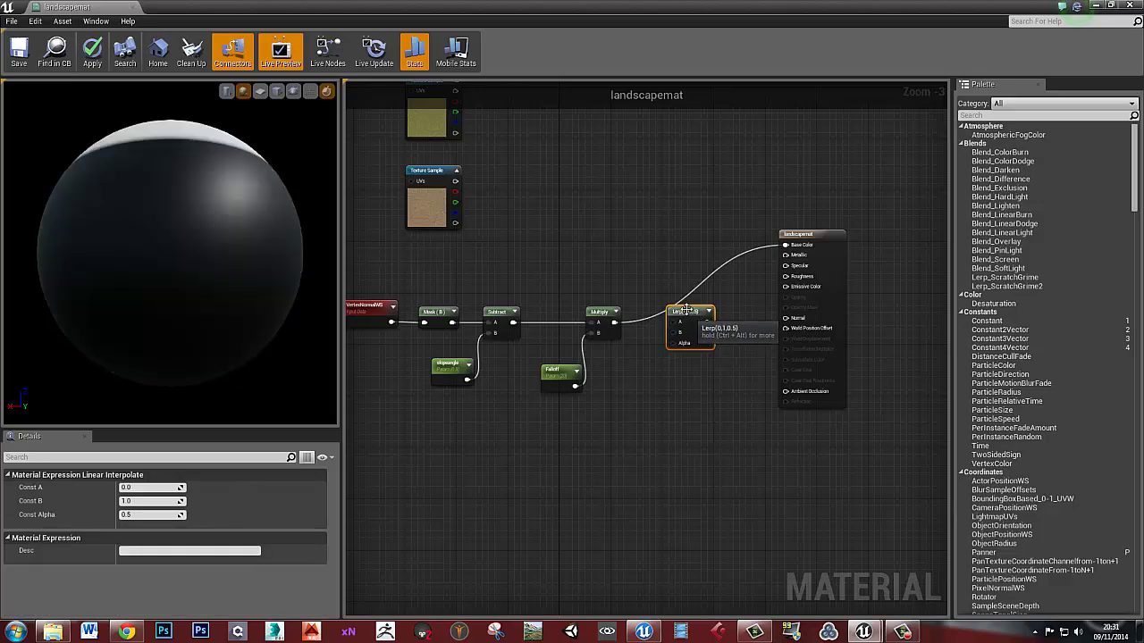
{"action": "left_click_drag", "start_coordinate": [683, 310], "coordinate": [687, 292]}
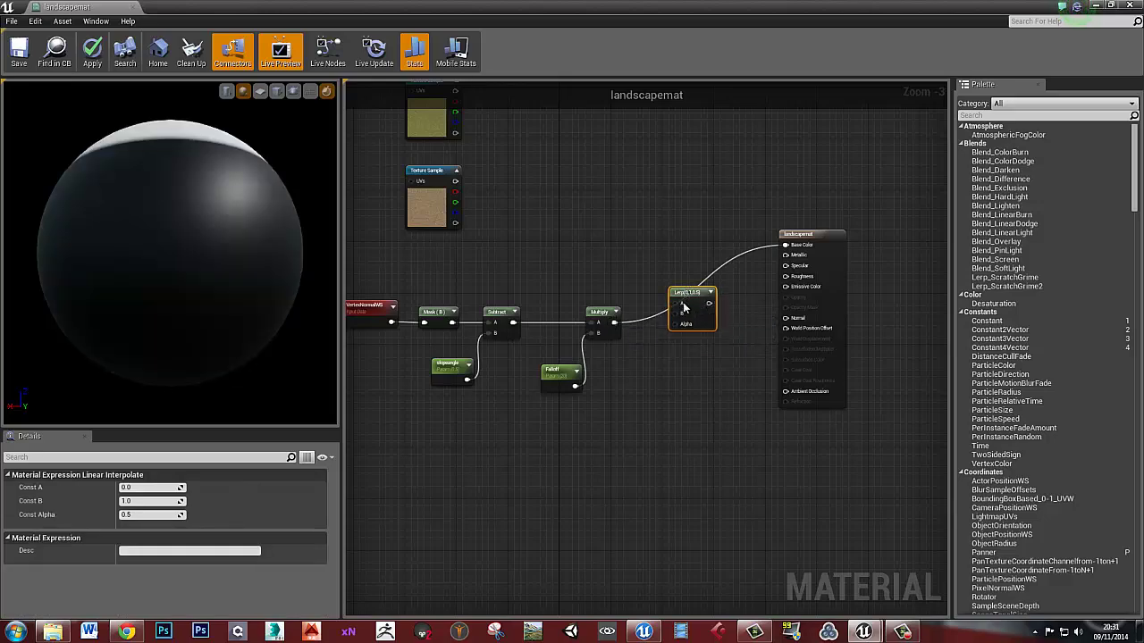
Step: Move the grass and mud Texture Sample nodes together to sit just above the Multiply node, near the Lerp
{"action": "right_click_drag", "start_coordinate": [646, 312], "coordinate": [665, 329]}
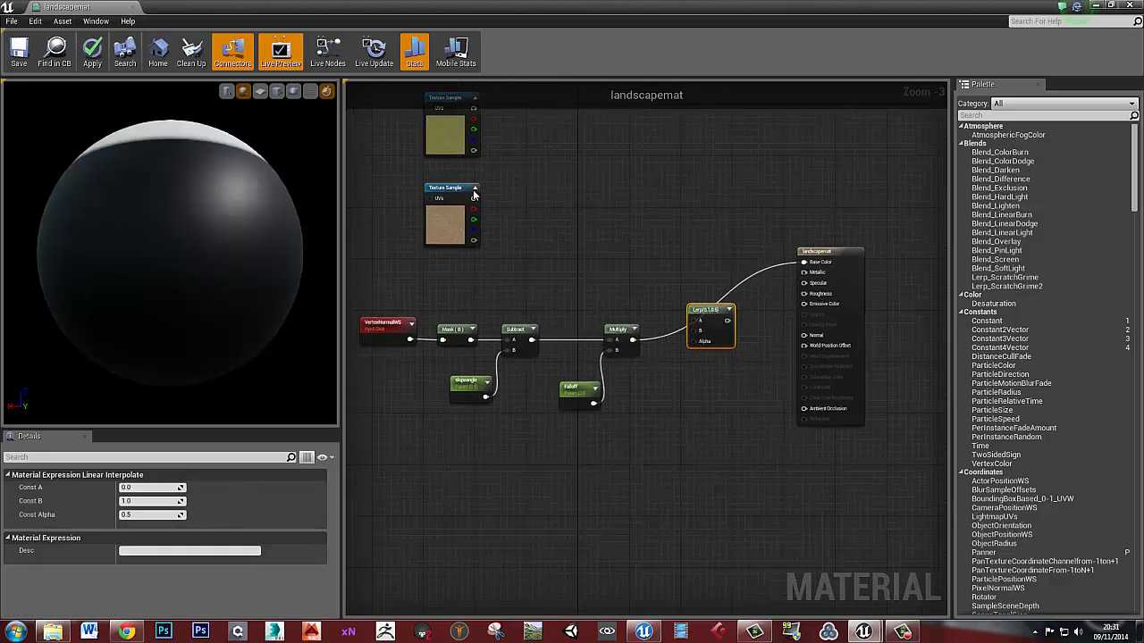
{"action": "left_click_drag", "start_coordinate": [386, 125], "coordinate": [490, 235]}
{"action": "left_click_drag", "start_coordinate": [453, 124], "coordinate": [619, 179]}
{"action": "left_click", "coordinate": [708, 261]}
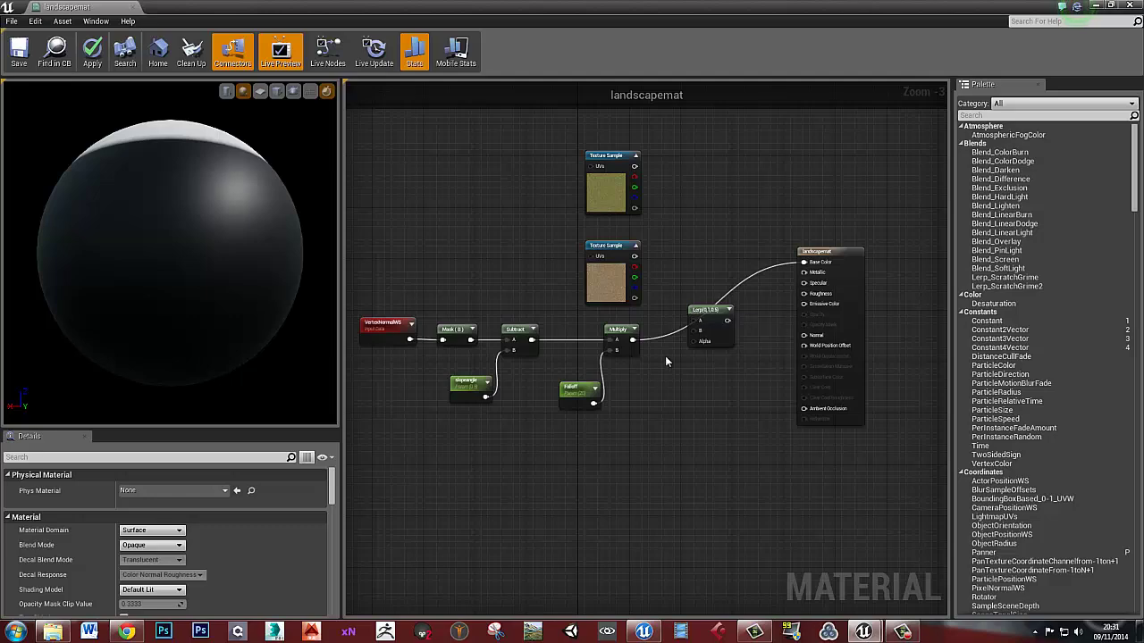
Step: Move the Multiply and Falloff nodes closer to the Subtract node, leaving more space before the Lerp
{"action": "scroll", "coordinate": [647, 347], "scroll_direction": "up", "scroll_amount": 2}
{"action": "right_click_drag", "start_coordinate": [647, 347], "coordinate": [561, 367]}
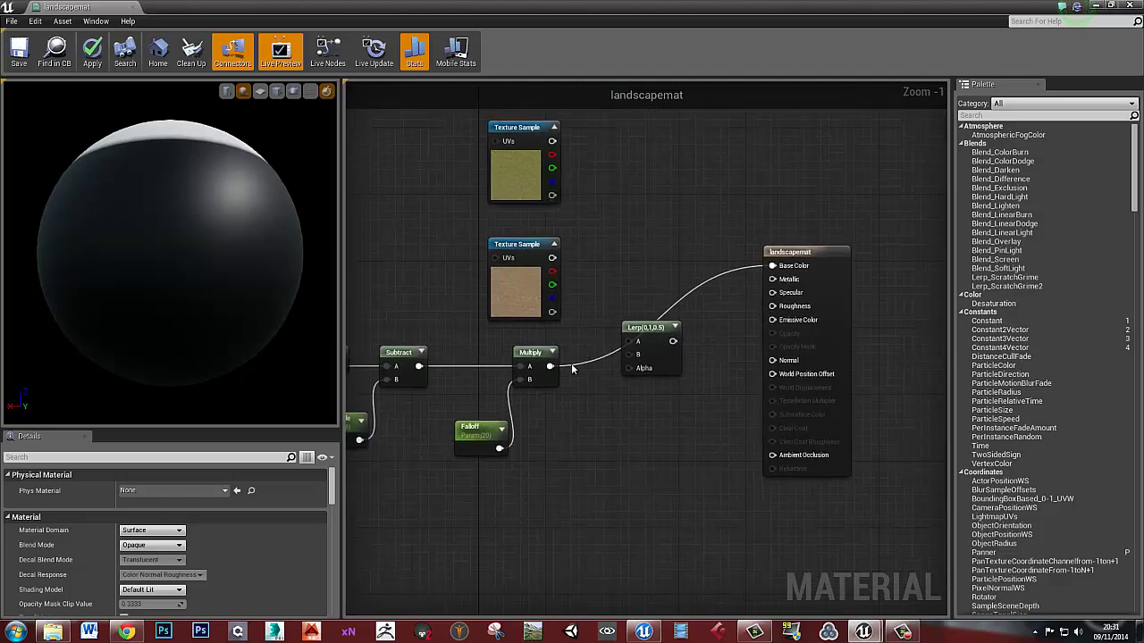
{"action": "right_click_drag", "start_coordinate": [498, 387], "coordinate": [694, 381]}
{"action": "left_click_drag", "start_coordinate": [778, 478], "coordinate": [671, 347]}
{"action": "left_click", "coordinate": [758, 377]}
{"action": "left_click_drag", "start_coordinate": [442, 337], "coordinate": [727, 446]}
{"action": "left_click", "coordinate": [784, 408]}
{"action": "right_click_drag", "start_coordinate": [784, 407], "coordinate": [655, 418]}
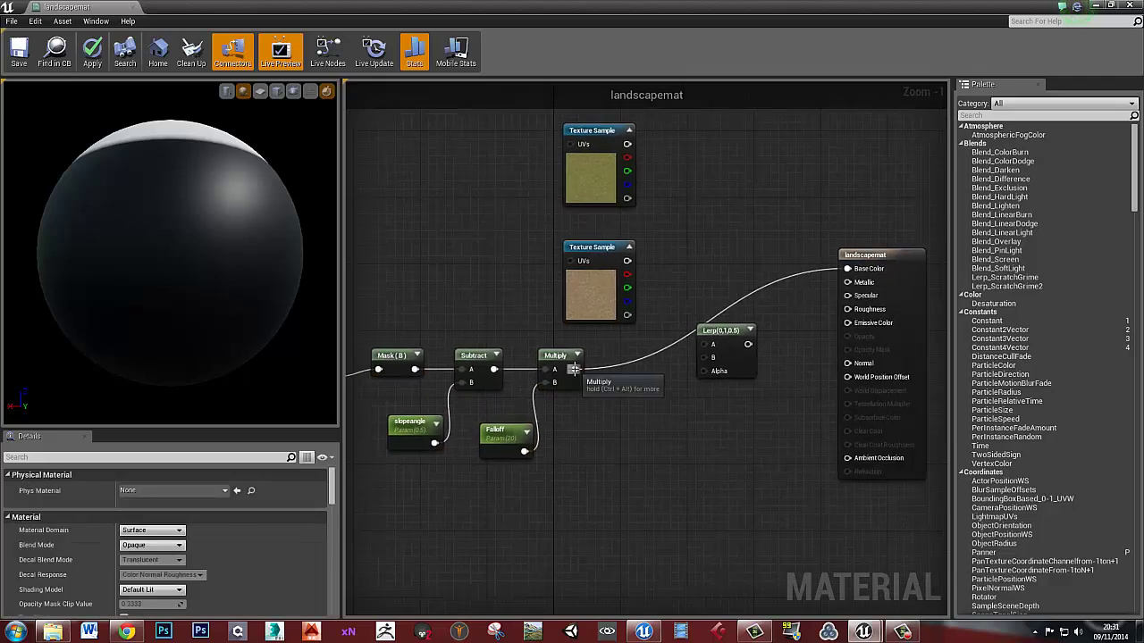
Step: Wire Multiply into the Lerp's Alpha, mud into A, grass into B and the Lerp into Base Color, and check the preview sphere
{"action": "left_click_drag", "start_coordinate": [575, 370], "coordinate": [703, 370]}
{"action": "right_click_drag", "start_coordinate": [674, 411], "coordinate": [541, 436]}
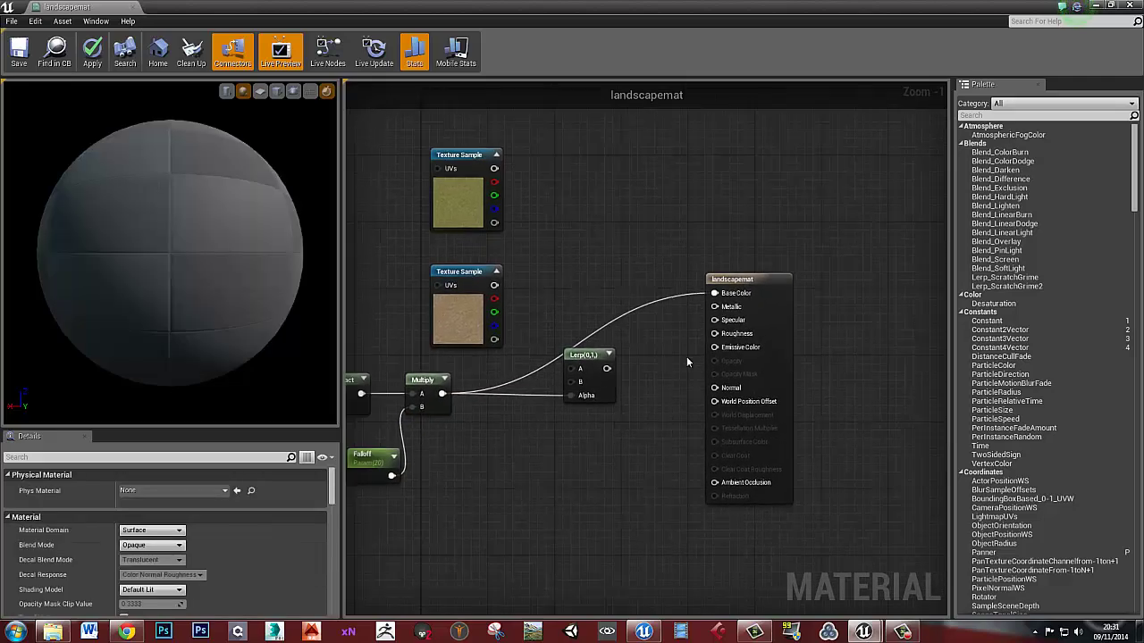
{"action": "left_click_drag", "start_coordinate": [606, 368], "coordinate": [714, 294]}
{"action": "right_click_drag", "start_coordinate": [515, 340], "coordinate": [576, 324]}
{"action": "left_click_drag", "start_coordinate": [554, 270], "coordinate": [638, 356]}
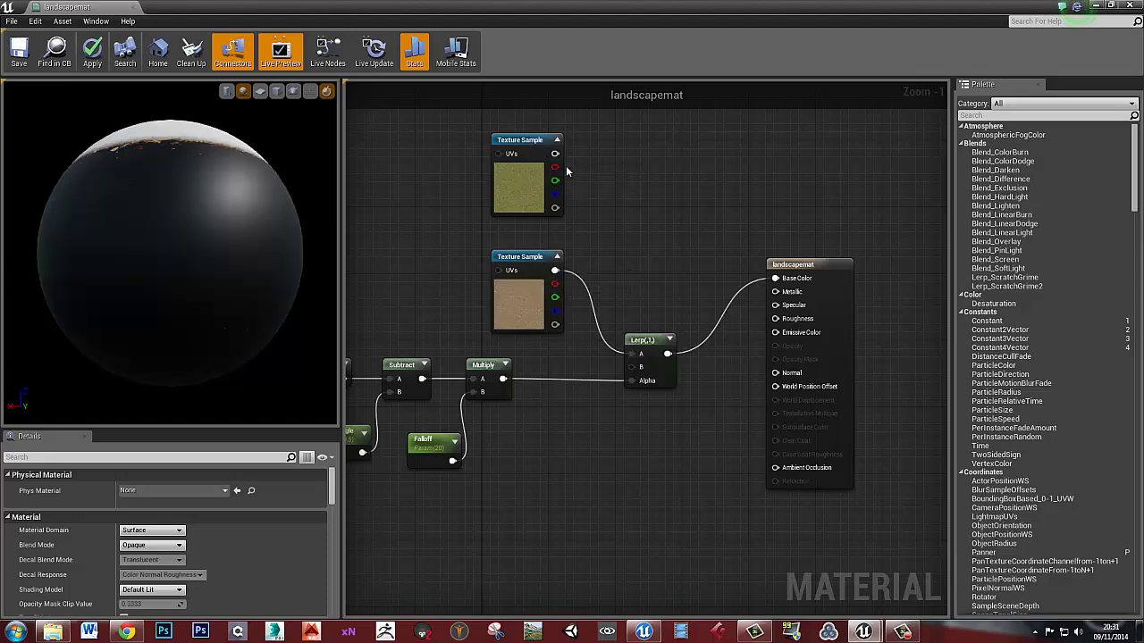
{"action": "left_click_drag", "start_coordinate": [555, 154], "coordinate": [637, 373]}
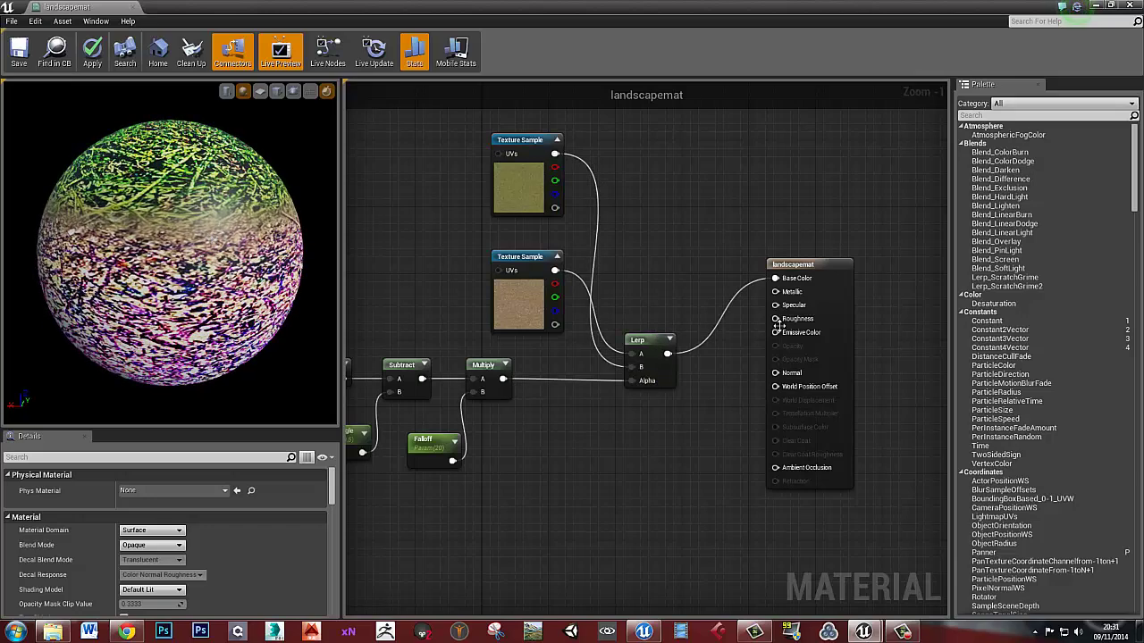
{"action": "scroll", "coordinate": [243, 265], "scroll_direction": "down", "scroll_amount": 4}
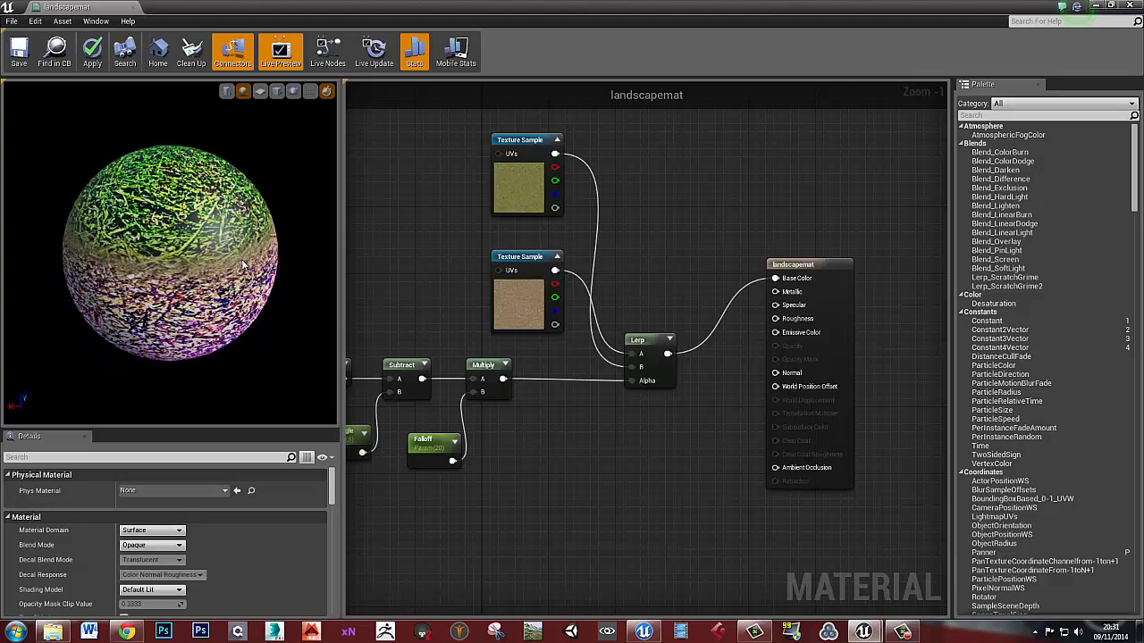
{"action": "left_click_drag", "start_coordinate": [243, 266], "coordinate": [236, 253]}
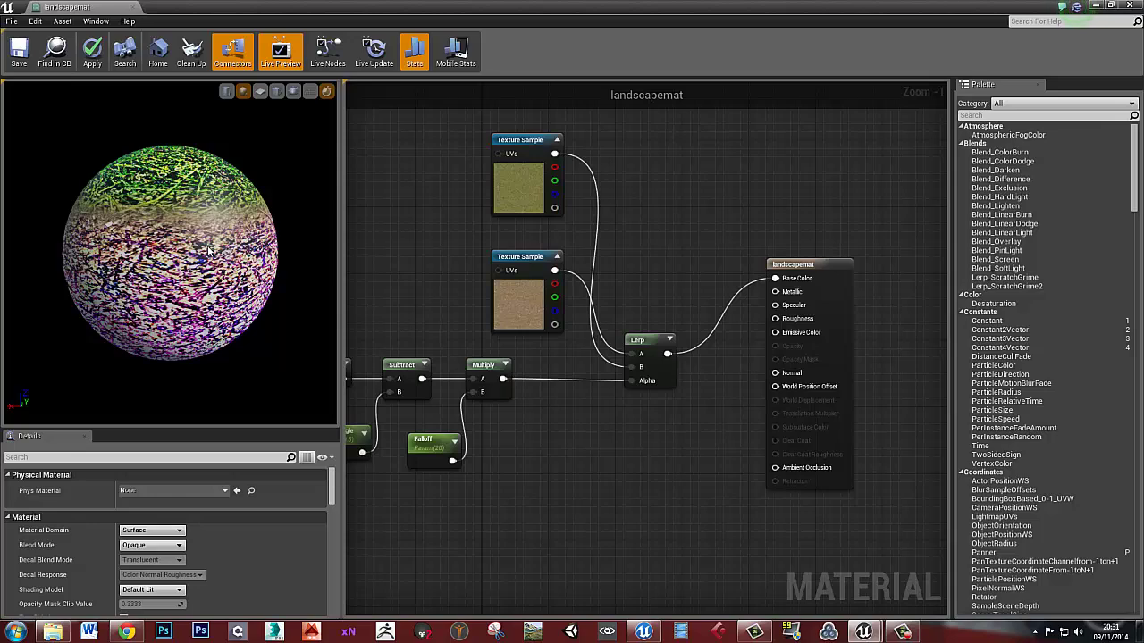
{"action": "scroll", "coordinate": [208, 246], "scroll_direction": "up", "scroll_amount": 2}
{"action": "left_click_drag", "start_coordinate": [196, 238], "coordinate": [188, 215]}
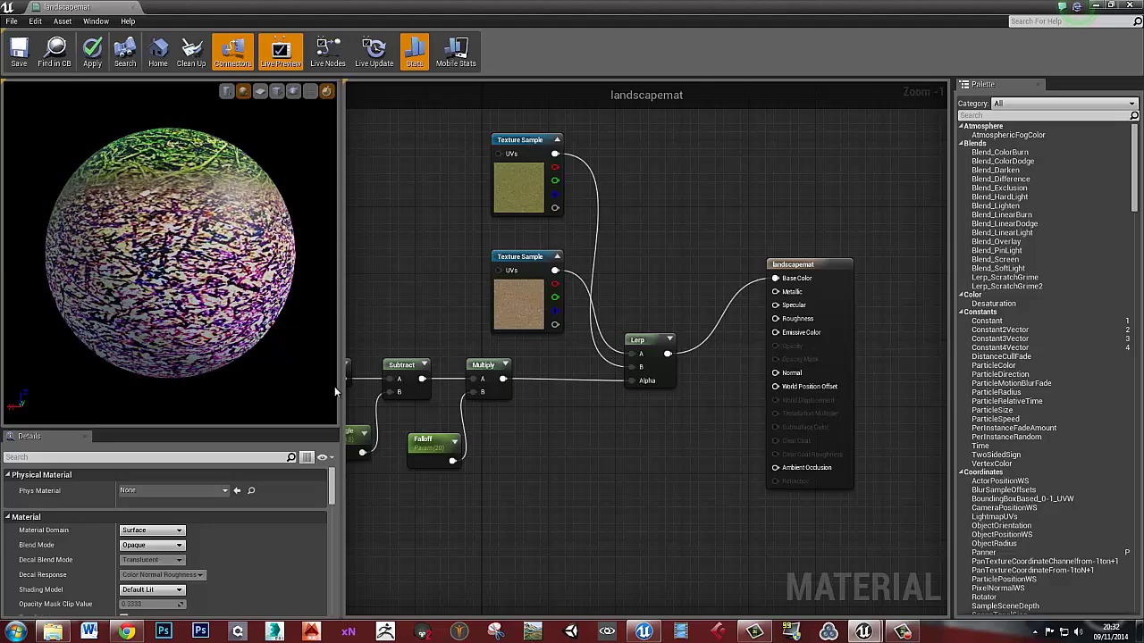
Step: Spread the Lerp and the slope mask nodes further apart to make room for another node between Multiply and Lerp
{"action": "left_click_drag", "start_coordinate": [642, 344], "coordinate": [668, 343]}
{"action": "left_click", "coordinate": [555, 389]}
{"action": "right_click_drag", "start_coordinate": [556, 389], "coordinate": [613, 418]}
{"action": "left_click_drag", "start_coordinate": [667, 456], "coordinate": [437, 344]}
{"action": "left_click", "coordinate": [822, 406]}
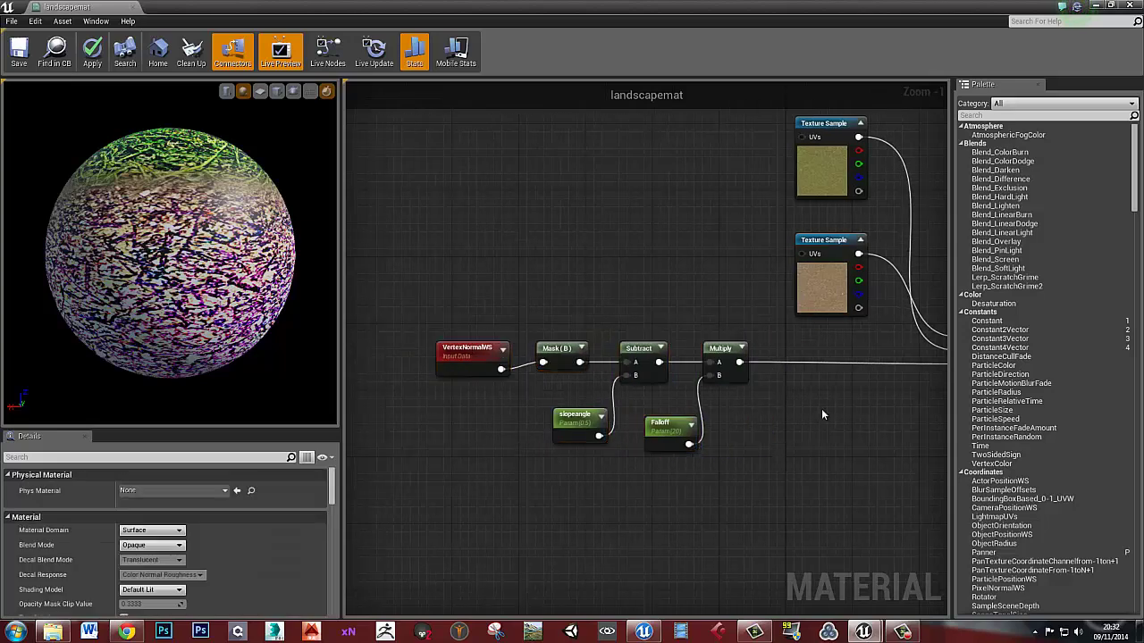
Step: Insert a Clamp node with minimum 0 and maximum 1 between Multiply and the Lerp's Alpha, and nudge the Lerp upward
{"action": "right_click_drag", "start_coordinate": [822, 406], "coordinate": [629, 380]}
{"action": "right_click", "coordinate": [617, 364]}
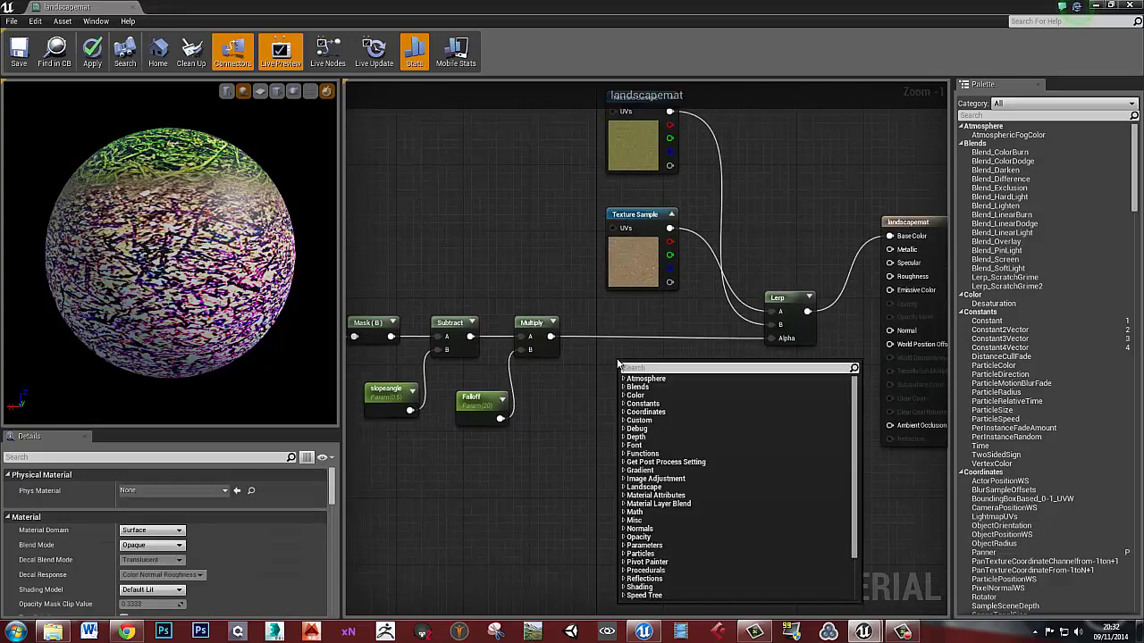
{"action": "type", "text": "clamp"}
{"action": "key", "text": "Return"}
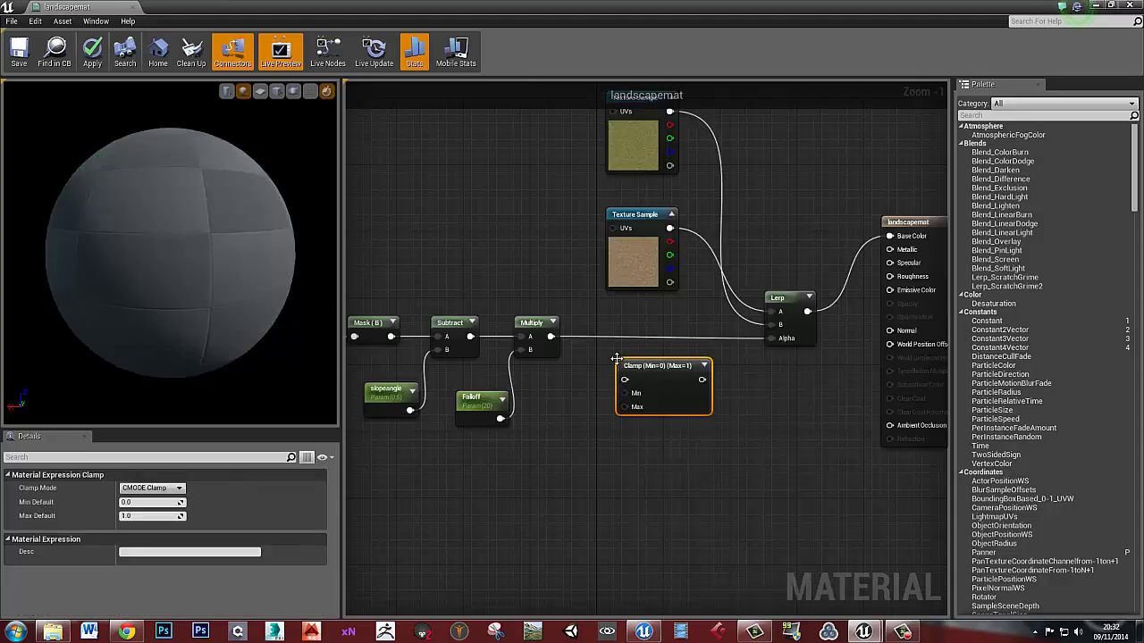
{"action": "left_click_drag", "start_coordinate": [658, 364], "coordinate": [659, 324]}
{"action": "left_click_drag", "start_coordinate": [551, 336], "coordinate": [612, 335]}
{"action": "left_click_drag", "start_coordinate": [691, 335], "coordinate": [774, 339]}
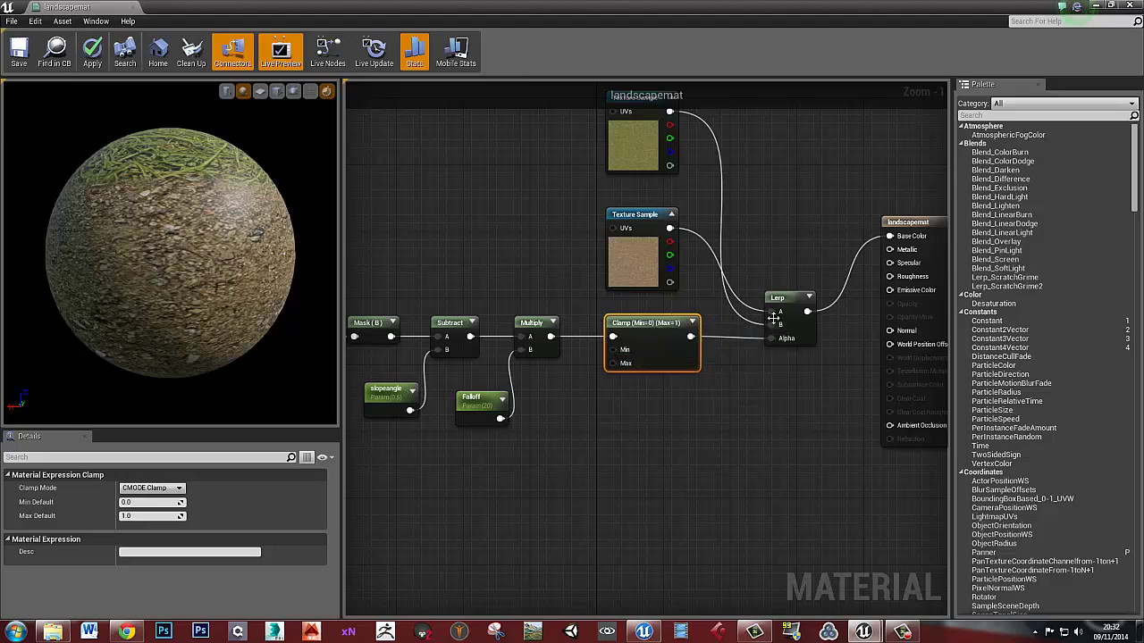
{"action": "left_click_drag", "start_coordinate": [789, 300], "coordinate": [789, 283]}
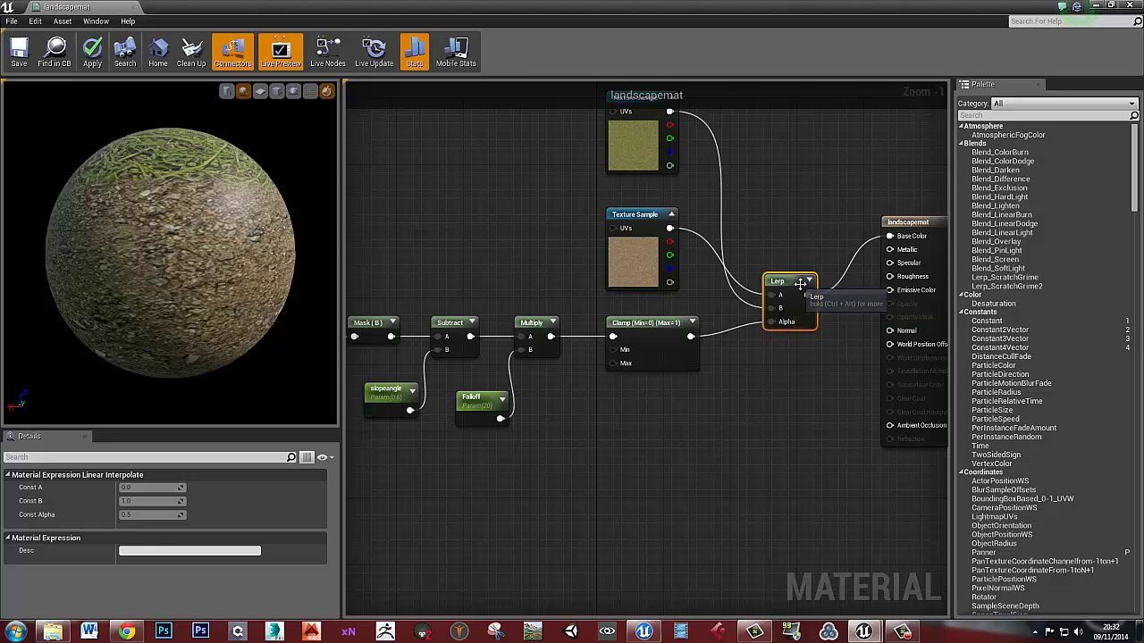
{"action": "right_click_drag", "start_coordinate": [800, 281], "coordinate": [722, 311]}
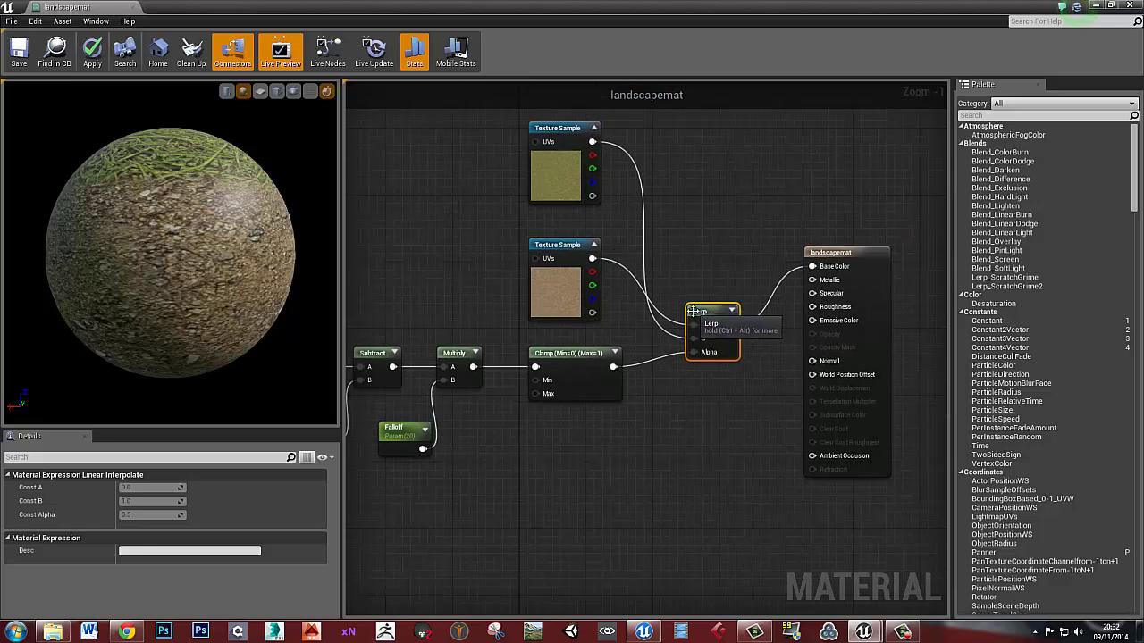
{"action": "left_click_drag", "start_coordinate": [267, 234], "coordinate": [207, 204]}
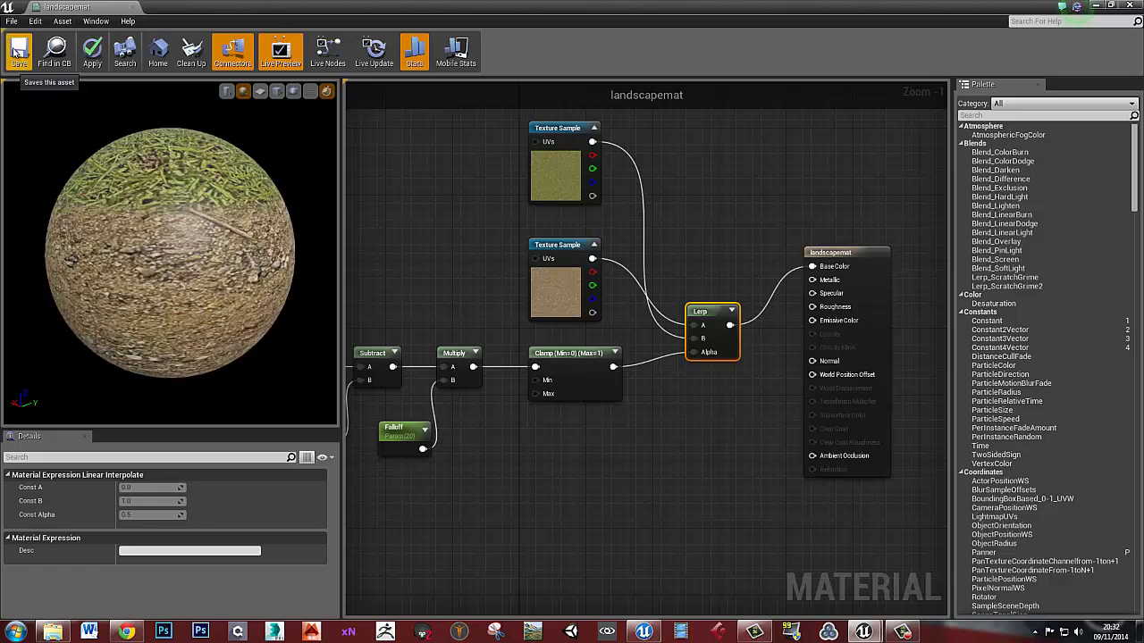
Step: Shift the landscapemat output node aside and connect a new Constant of 0 to its Metallic and Specular inputs
{"action": "left_click_drag", "start_coordinate": [830, 253], "coordinate": [895, 294]}
{"action": "right_click_drag", "start_coordinate": [768, 358], "coordinate": [700, 357]}
{"action": "left_click", "coordinate": [700, 357]}
{"action": "key", "text": "1"}
{"action": "left_click", "coordinate": [767, 359]}
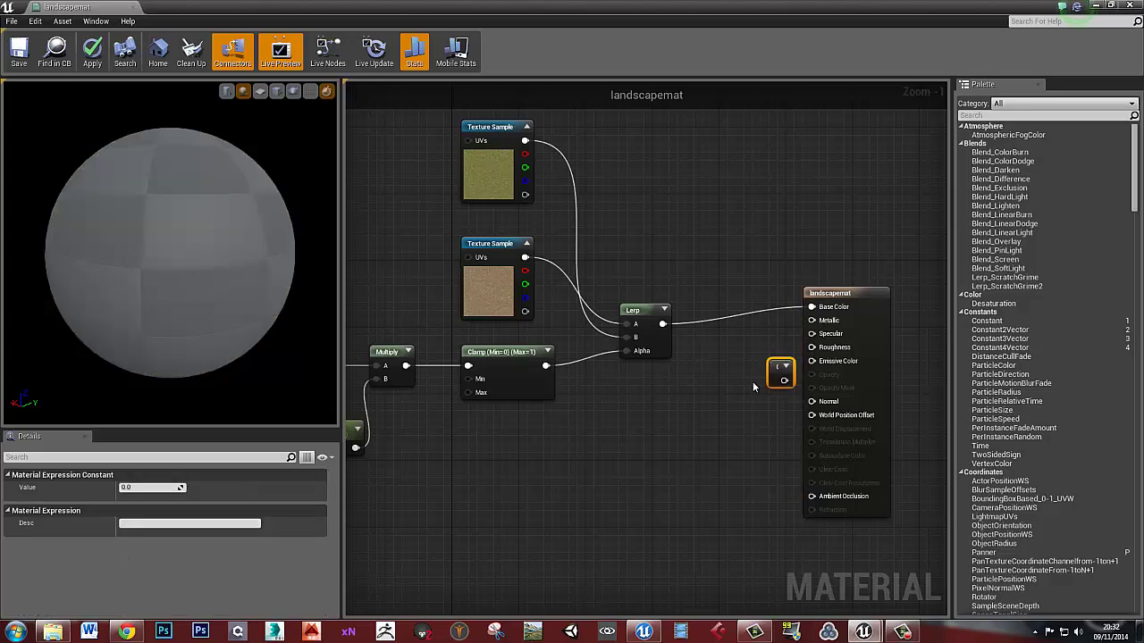
{"action": "left_click_drag", "start_coordinate": [780, 370], "coordinate": [811, 320]}
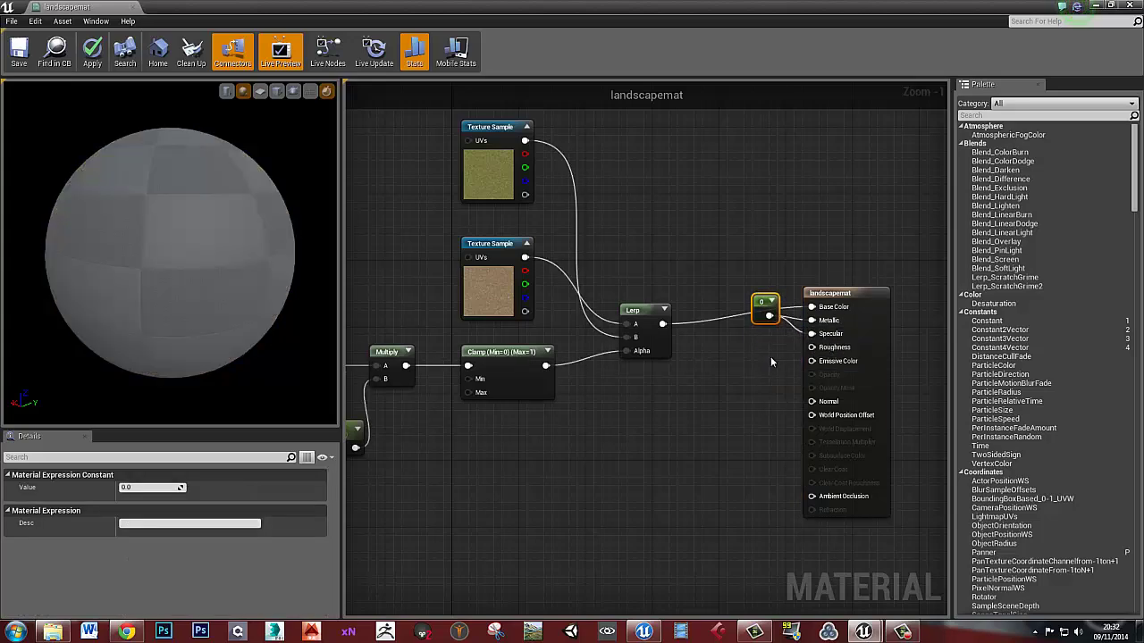
Step: Add a second Constant node, connect it to Roughness and set its value to 1
{"action": "left_click", "coordinate": [764, 362]}
{"action": "left_click", "coordinate": [762, 360]}
{"action": "left_click_drag", "start_coordinate": [778, 382], "coordinate": [811, 348]}
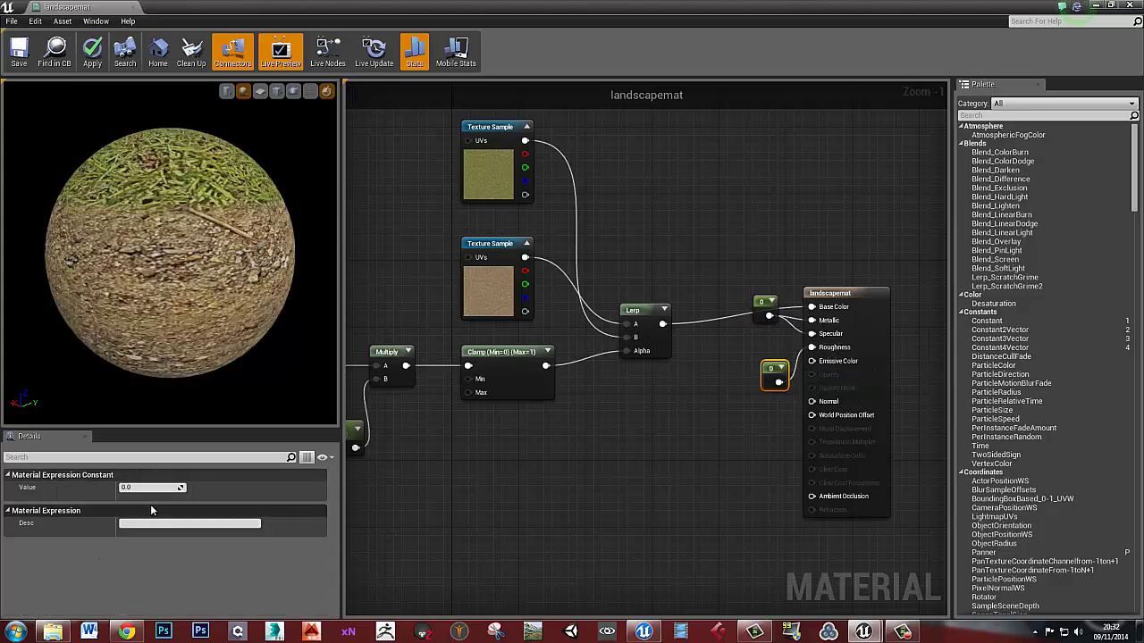
{"action": "type", "text": "1"}
{"action": "key", "text": "Return"}
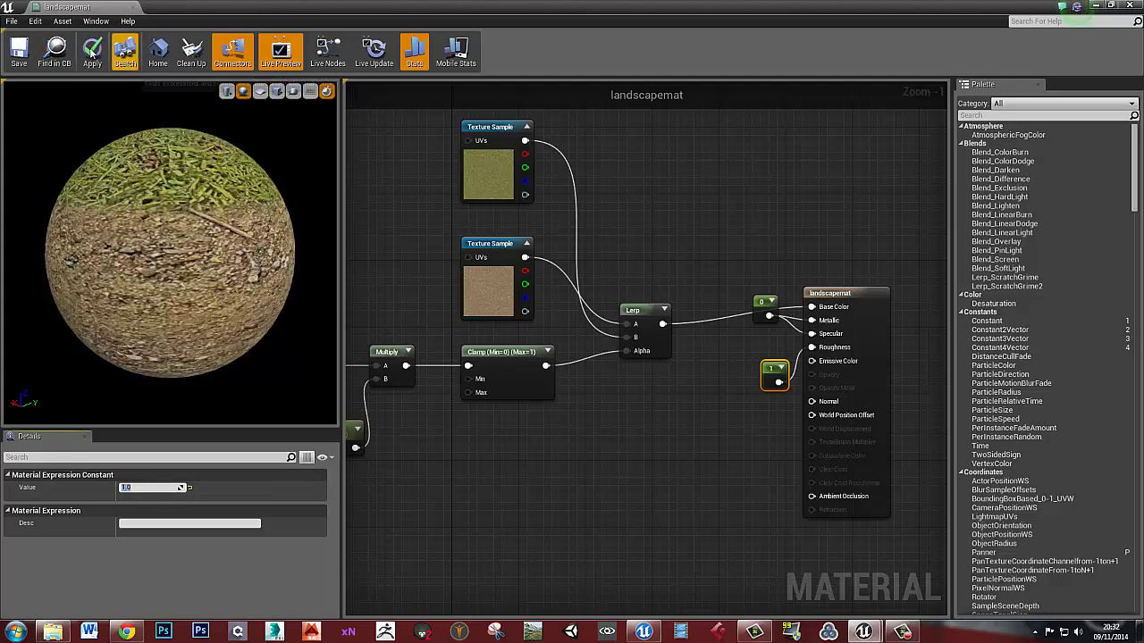
Step: Save landscapemat, close its editor and inspect the grass-to-mud transition on the mountain in the level
{"action": "left_click", "coordinate": [25, 55]}
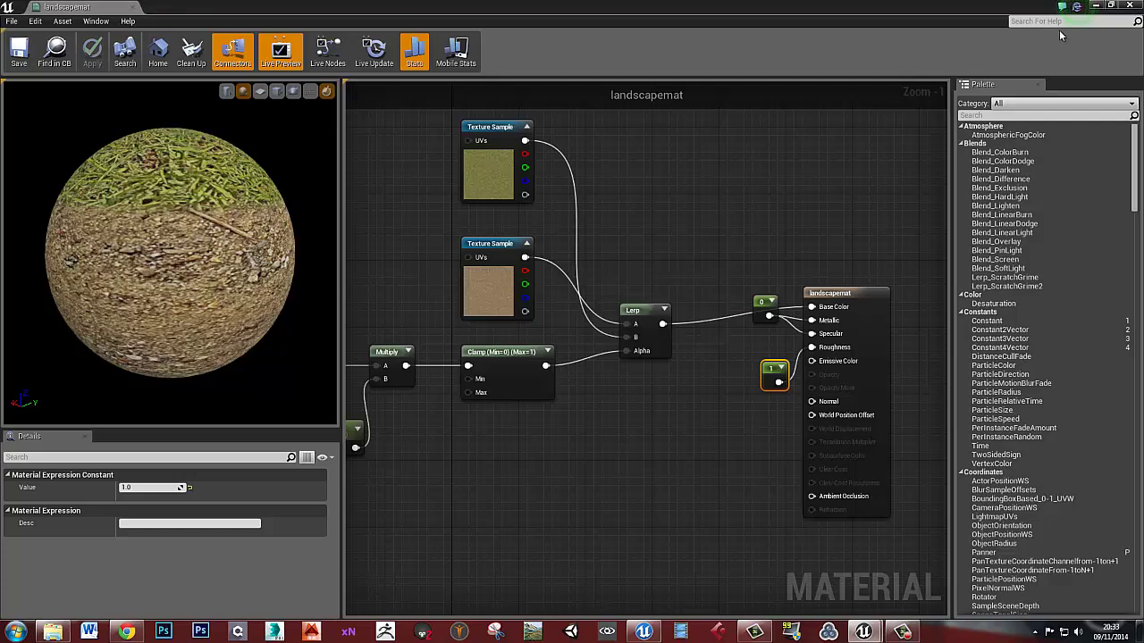
{"action": "left_click", "coordinate": [1127, 7]}
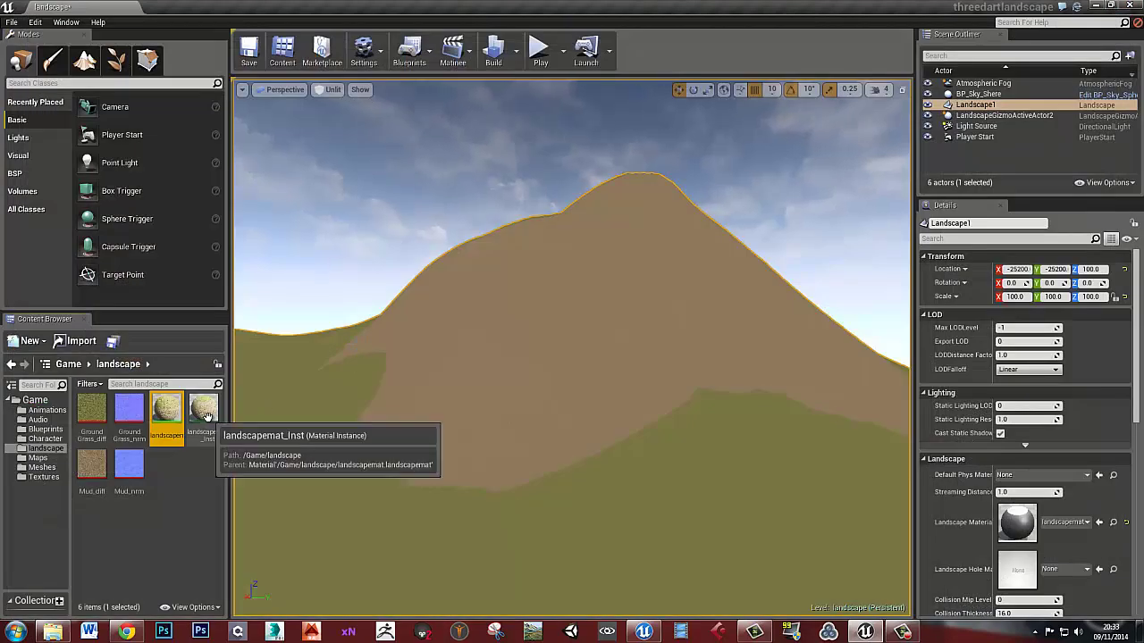
{"action": "right_click_drag", "start_coordinate": [530, 411], "coordinate": [598, 423]}
{"action": "scroll", "coordinate": [598, 424], "scroll_direction": "up", "scroll_amount": 8}
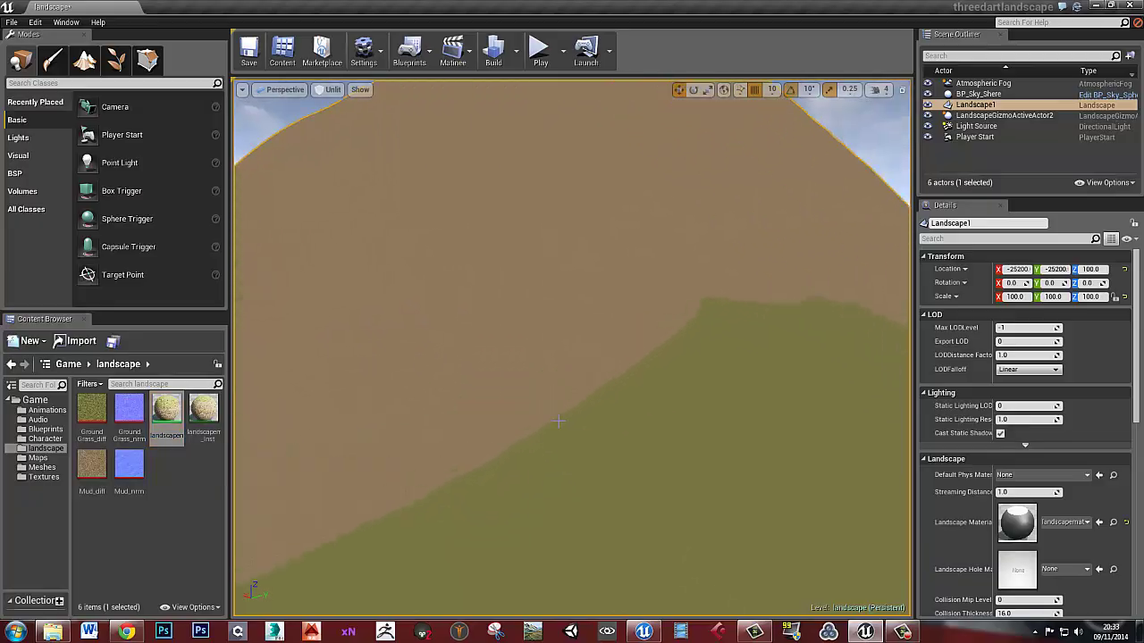
{"action": "scroll", "coordinate": [597, 423], "scroll_direction": "down", "scroll_amount": 5}
{"action": "scroll", "coordinate": [580, 413], "scroll_direction": "up", "scroll_amount": 4}
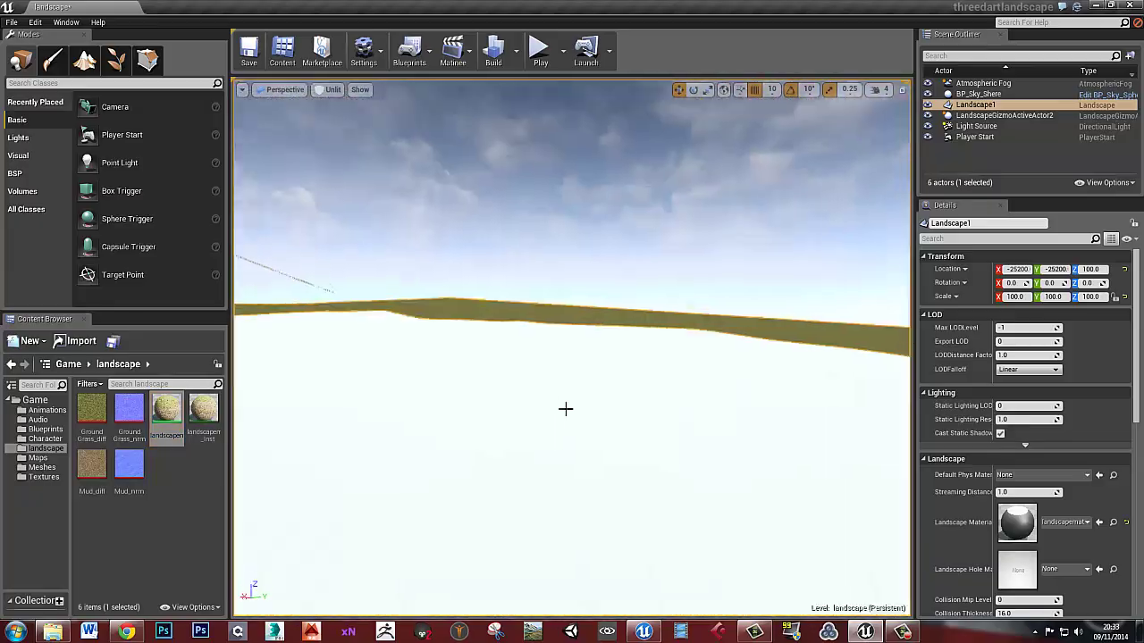
{"action": "scroll", "coordinate": [563, 408], "scroll_direction": "down", "scroll_amount": 3}
{"action": "scroll", "coordinate": [557, 402], "scroll_direction": "up", "scroll_amount": 6}
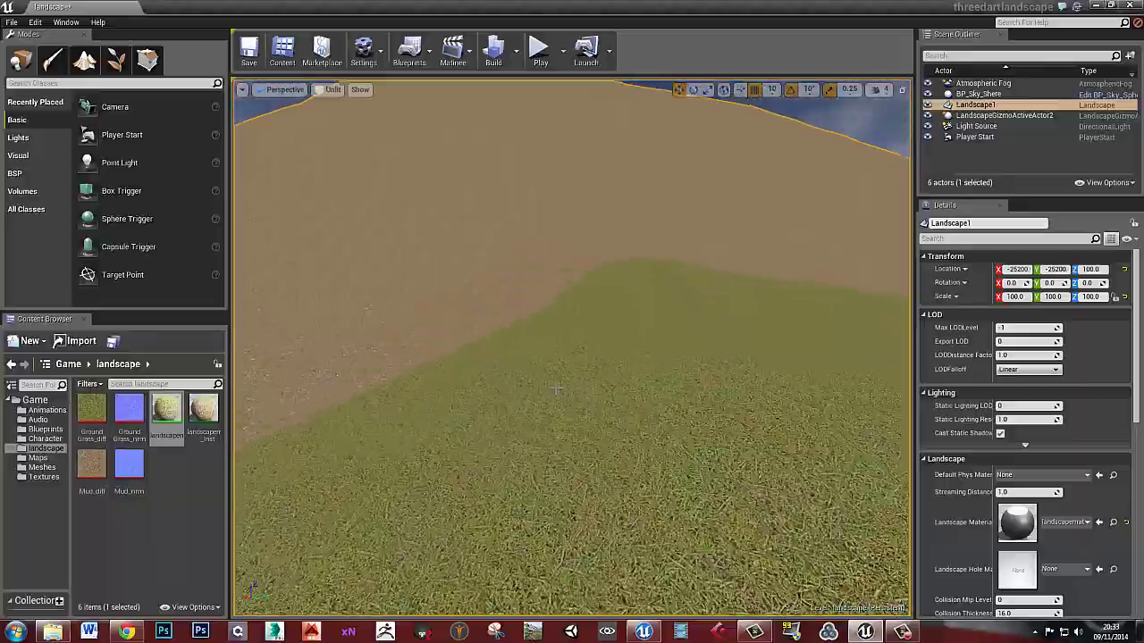
Step: Open landscapemat_Inst beside the viewport and set its slopeangle parameter to 0.88938 so mud covers gentler slopes
{"action": "scroll", "coordinate": [580, 402], "scroll_direction": "down", "scroll_amount": 5}
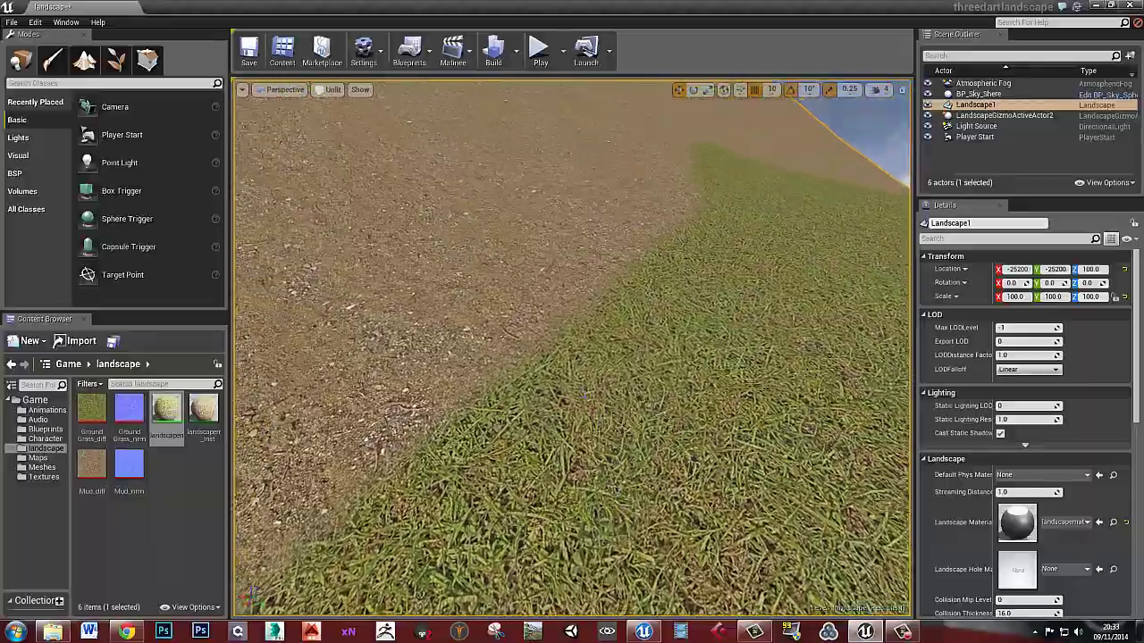
{"action": "scroll", "coordinate": [580, 401], "scroll_direction": "up", "scroll_amount": 5}
{"action": "scroll", "coordinate": [580, 402], "scroll_direction": "down", "scroll_amount": 3}
{"action": "scroll", "coordinate": [580, 402], "scroll_direction": "up", "scroll_amount": 5}
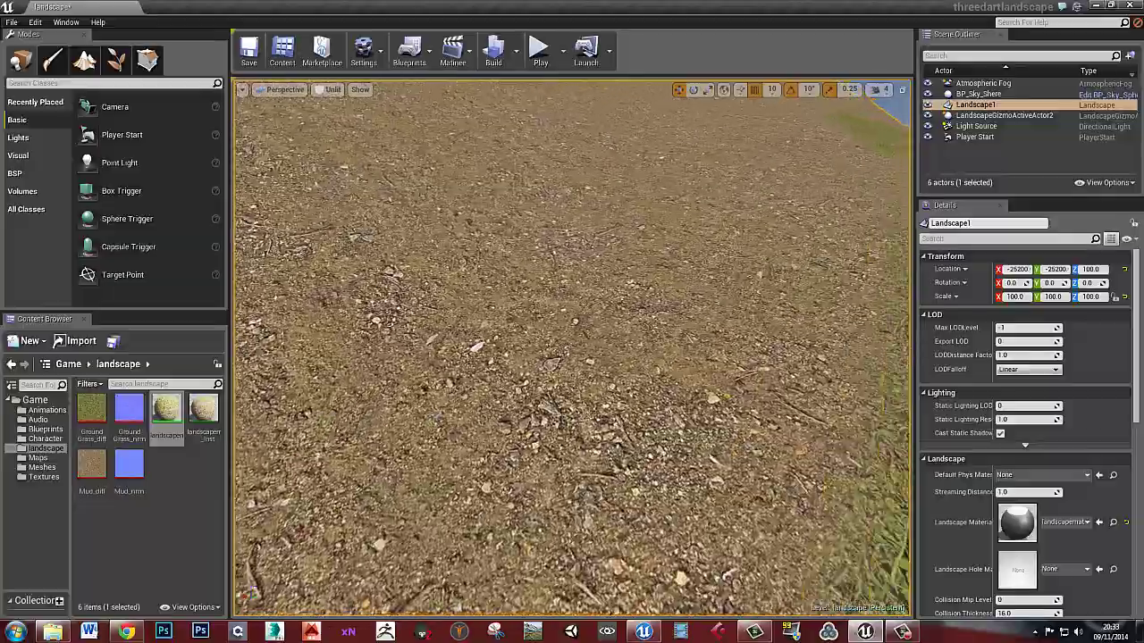
{"action": "right_click_drag", "start_coordinate": [437, 416], "coordinate": [403, 408]}
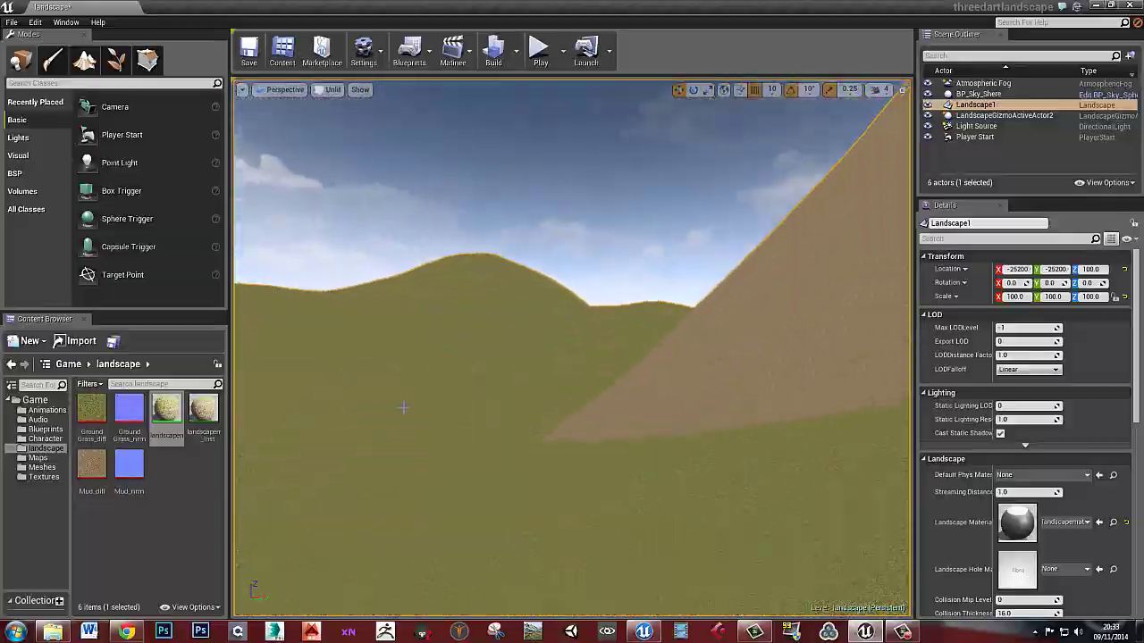
{"action": "double_click", "coordinate": [204, 410]}
{"action": "left_click_drag", "start_coordinate": [500, 13], "coordinate": [963, 120]}
{"action": "right_click_drag", "start_coordinate": [423, 306], "coordinate": [457, 316]}
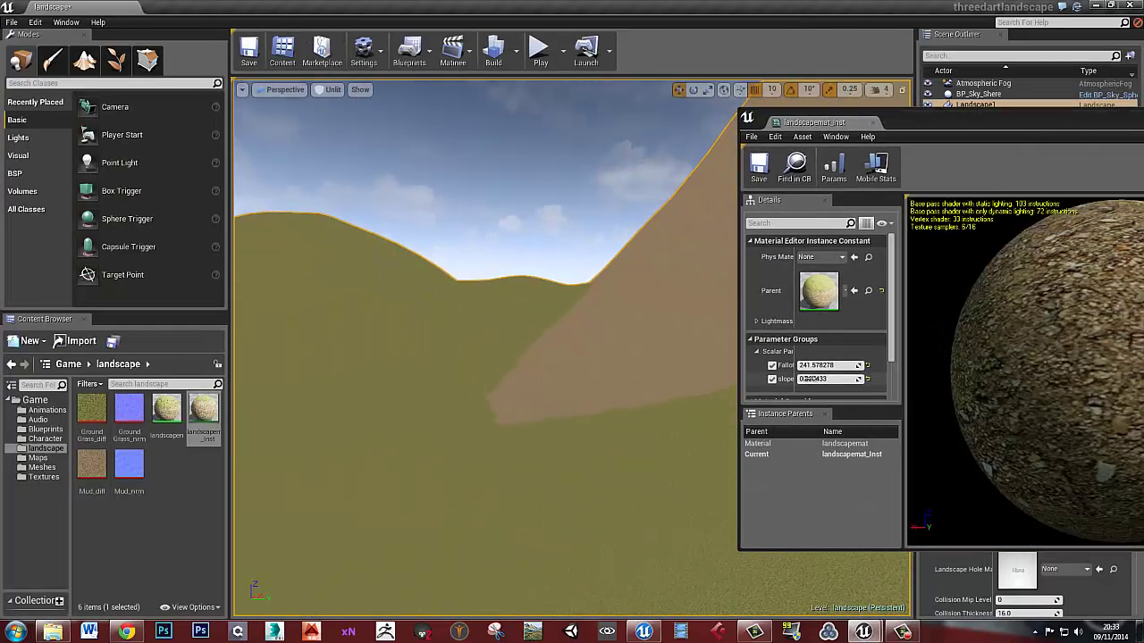
{"action": "left_click", "coordinate": [819, 380]}
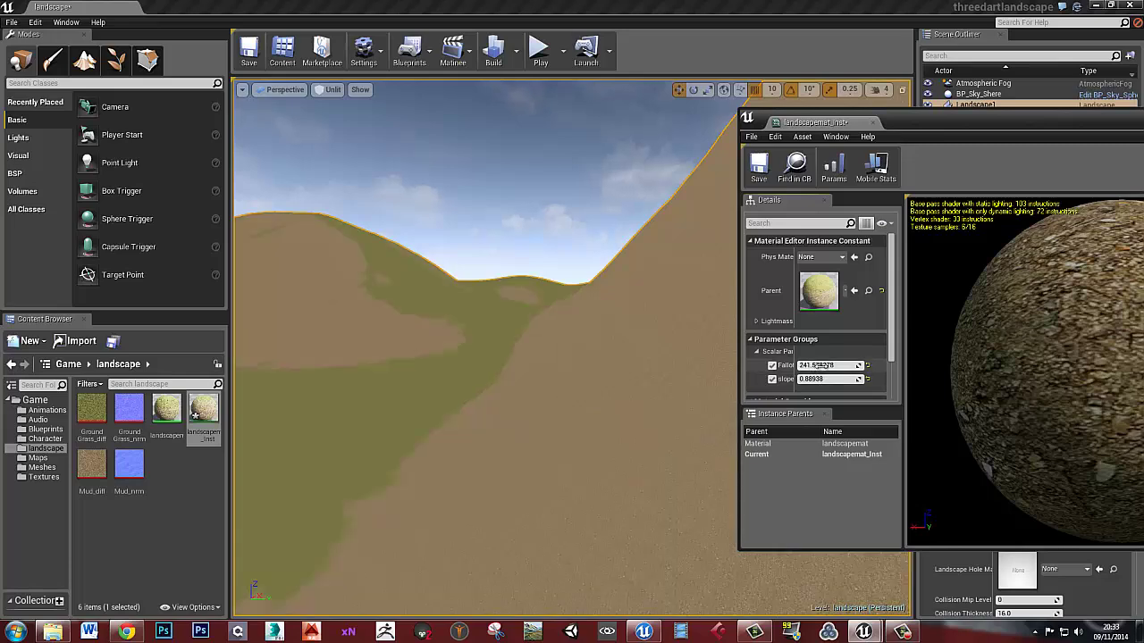
Step: Tune the instance's Falloff parameter, trying values from about 108 to 222 against a close grass-mud edge, and close the instance editor
{"action": "right_click_drag", "start_coordinate": [623, 366], "coordinate": [702, 396]}
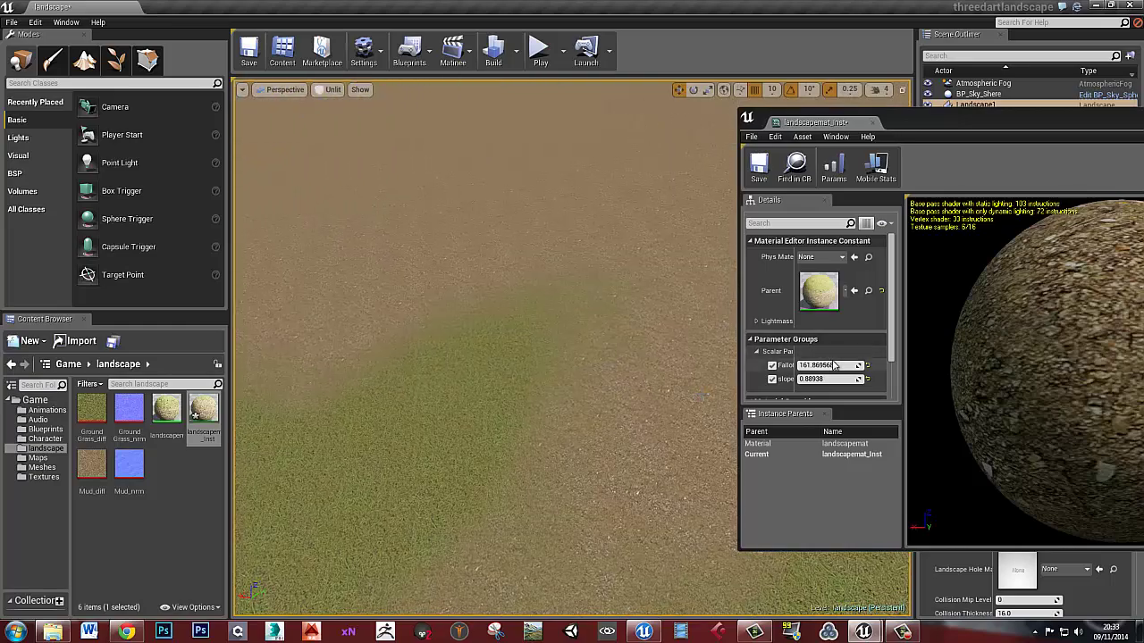
{"action": "left_click", "coordinate": [820, 366]}
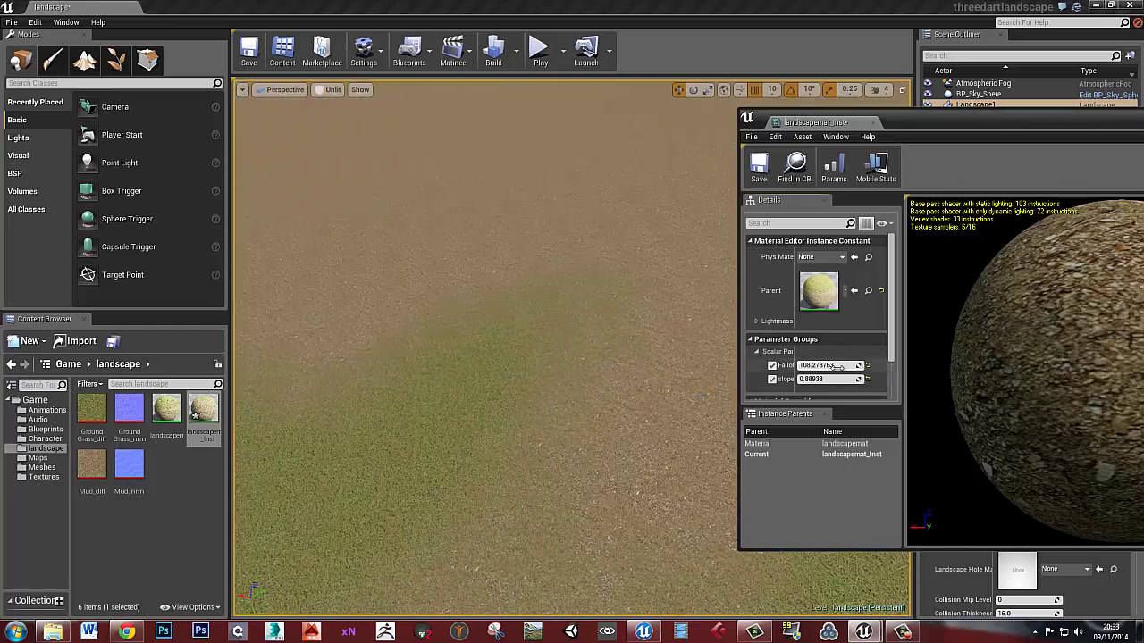
{"action": "left_click_drag", "start_coordinate": [842, 367], "coordinate": [816, 365]}
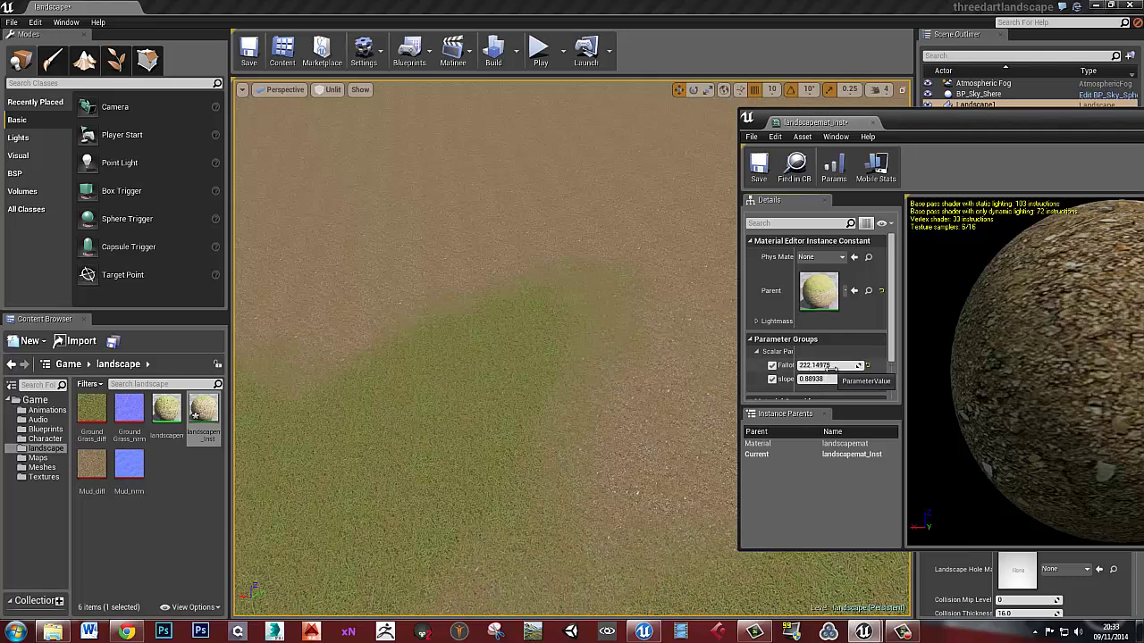
{"action": "left_click_drag", "start_coordinate": [831, 368], "coordinate": [845, 366]}
{"action": "right_click_drag", "start_coordinate": [419, 375], "coordinate": [518, 322]}
{"action": "left_click_drag", "start_coordinate": [1000, 121], "coordinate": [585, 119]}
{"action": "left_click", "coordinate": [911, 110]}
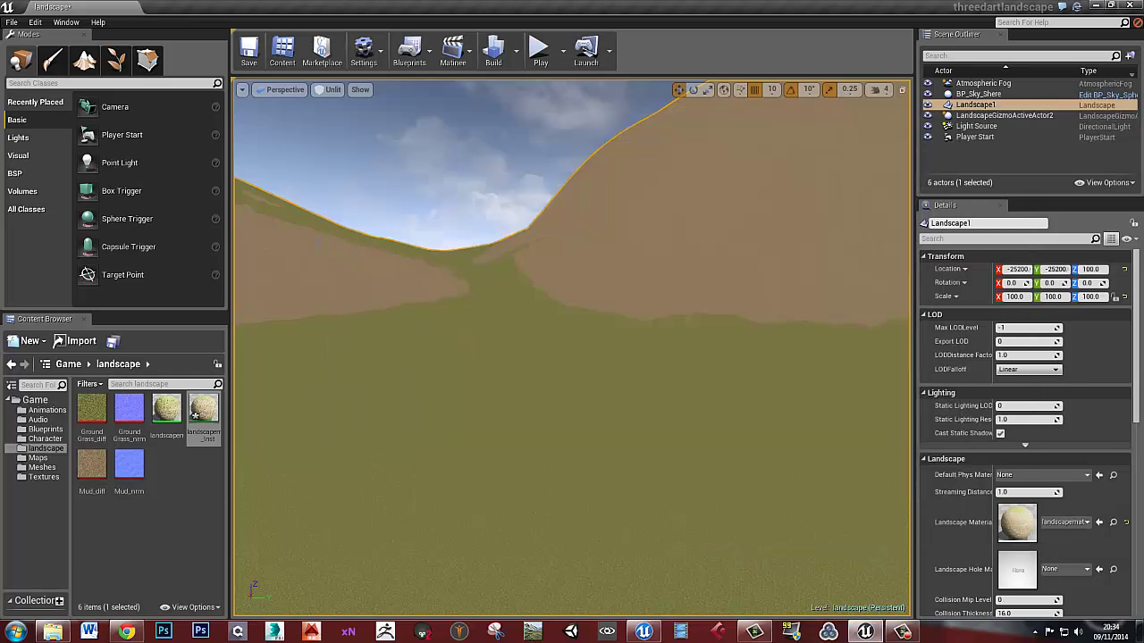
Step: Switch the viewport to Lit shading, save the level and build its lighting
{"action": "left_click", "coordinate": [332, 90]}
{"action": "left_click", "coordinate": [340, 115]}
{"action": "right_click_drag", "start_coordinate": [528, 352], "coordinate": [528, 353]}
{"action": "key", "text": "ctrl+s"}
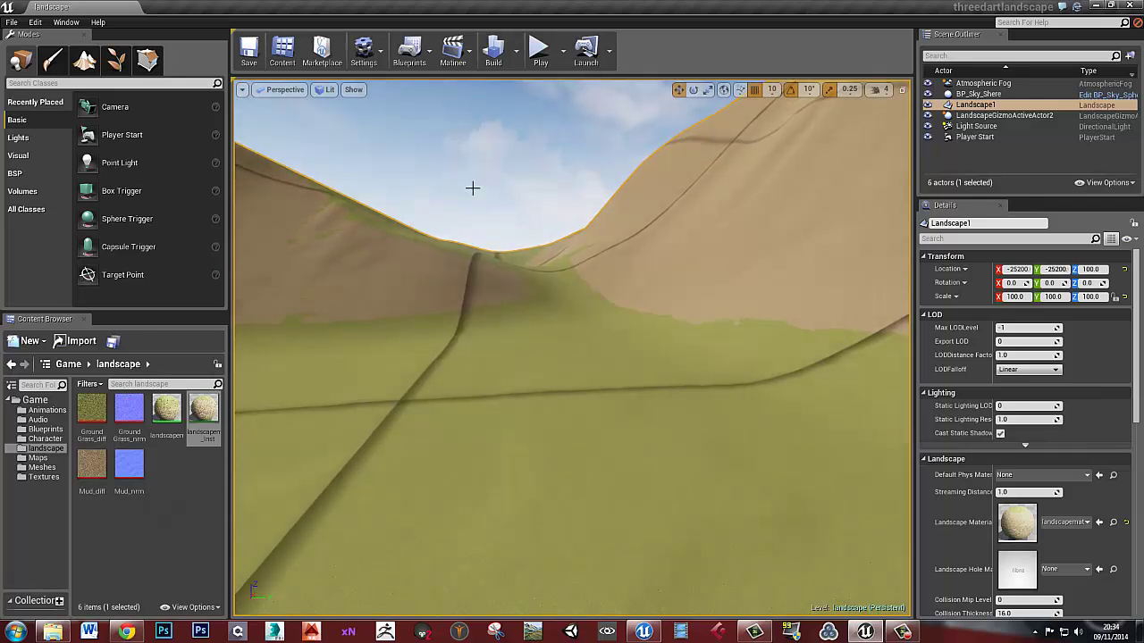
{"action": "left_click", "coordinate": [493, 51]}
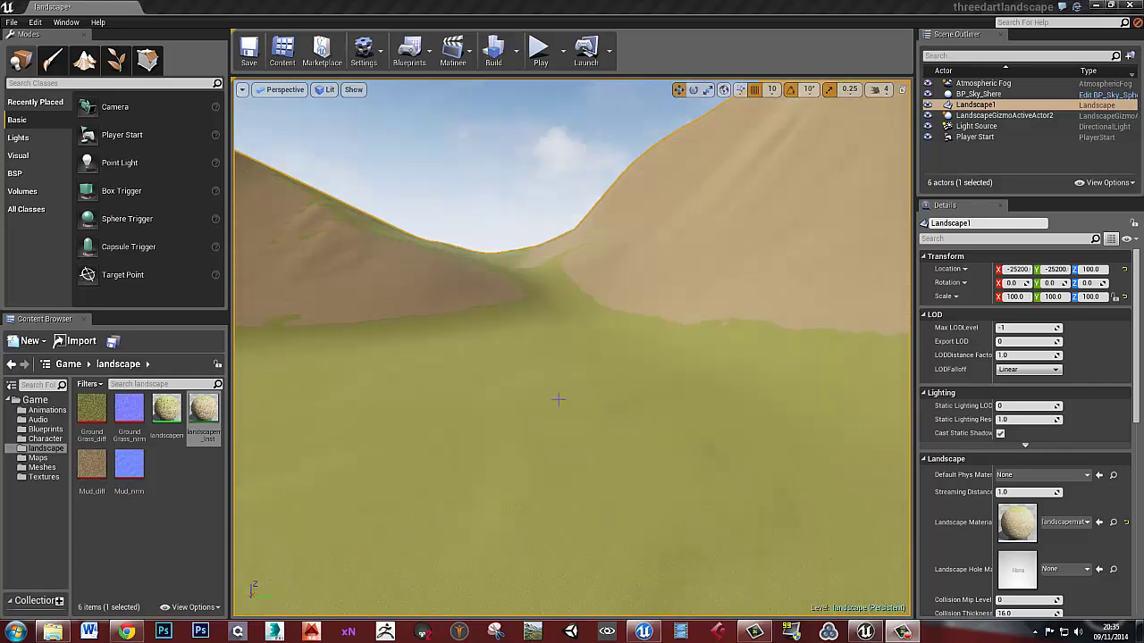
{"action": "right_click_drag", "start_coordinate": [628, 373], "coordinate": [726, 363]}
{"action": "left_click_drag", "start_coordinate": [726, 364], "coordinate": [622, 358]}
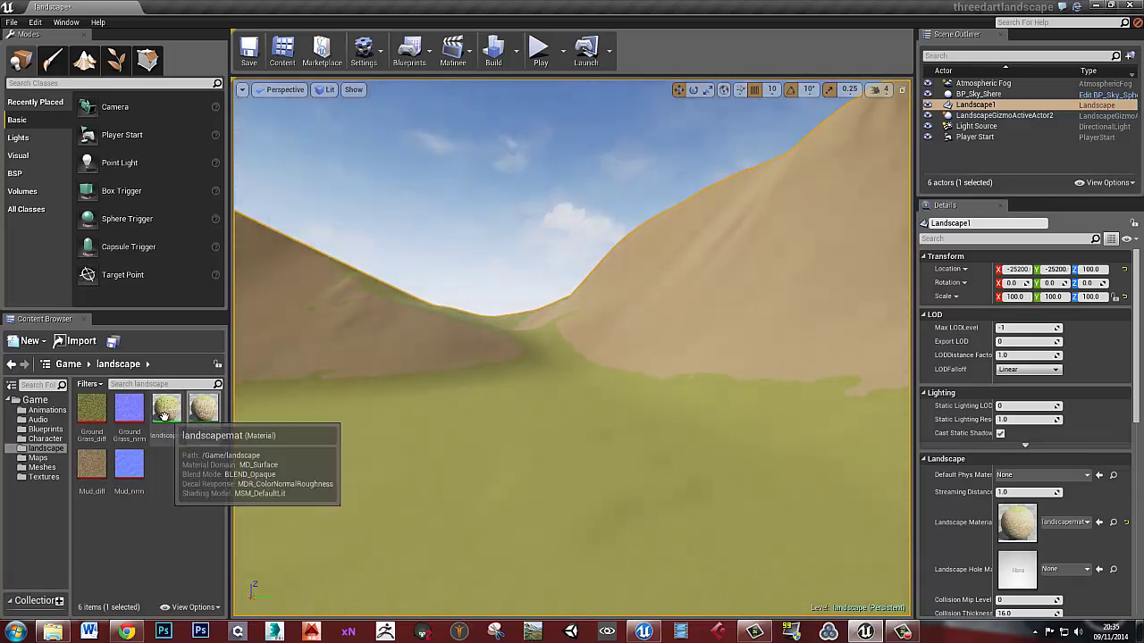
Step: Open landscapemat, add the Mud_nrm and GroundGrass_nrm textures to its graph as Texture Samples and maximize the editor
{"action": "left_click", "coordinate": [166, 420]}
{"action": "double_click", "coordinate": [166, 421]}
{"action": "scroll", "coordinate": [706, 368], "scroll_direction": "down", "scroll_amount": 5}
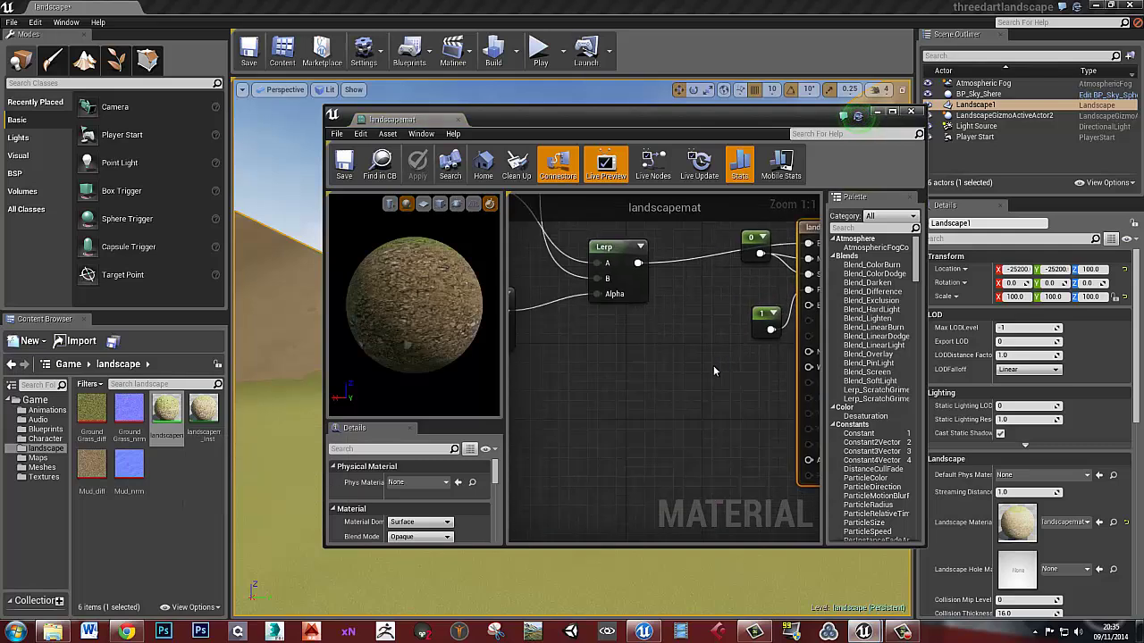
{"action": "right_click_drag", "start_coordinate": [697, 374], "coordinate": [651, 375]}
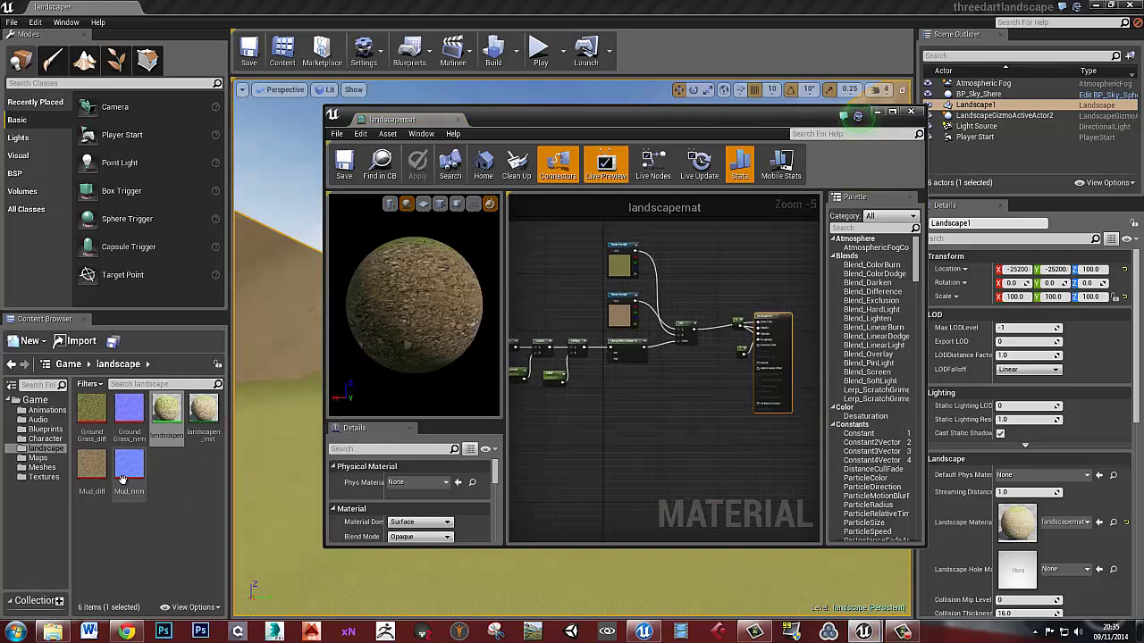
{"action": "left_click", "coordinate": [129, 464]}
{"action": "left_click", "coordinate": [136, 416], "text": "ctrl"}
{"action": "left_click_drag", "start_coordinate": [137, 416], "coordinate": [627, 422]}
{"action": "left_click_drag", "start_coordinate": [687, 120], "coordinate": [646, 2]}
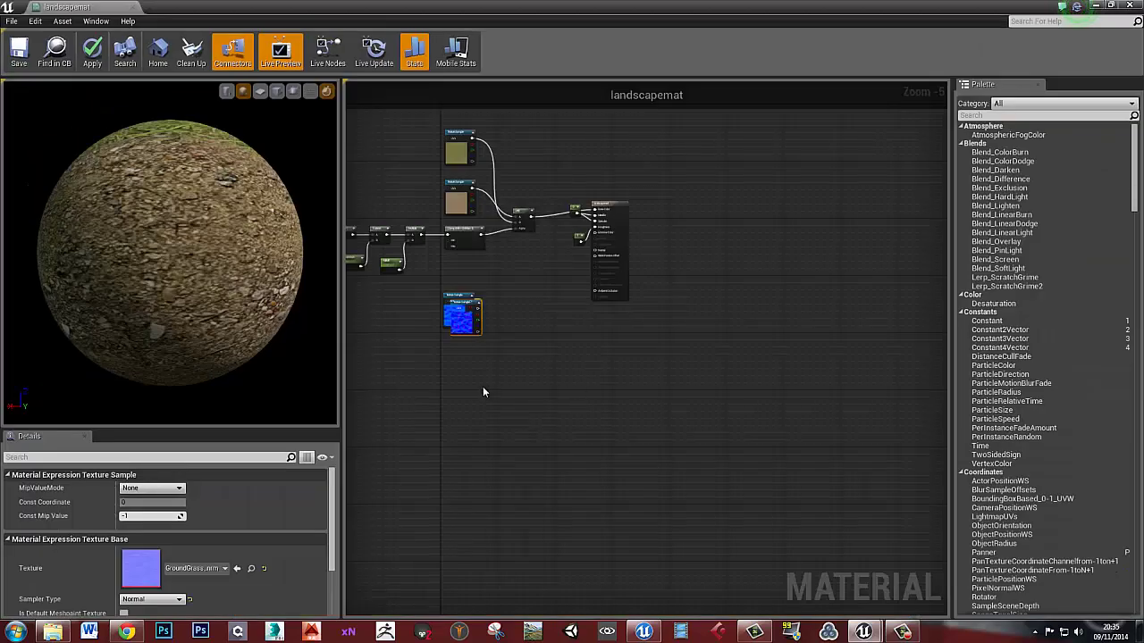
Step: Separate the two overlapping normal map samples so that Mud_nrm sits above GroundGrass_nrm
{"action": "right_click_drag", "start_coordinate": [483, 387], "coordinate": [529, 435]}
{"action": "scroll", "coordinate": [521, 368], "scroll_direction": "up", "scroll_amount": 4}
{"action": "left_click", "coordinate": [583, 365]}
{"action": "left_click_drag", "start_coordinate": [501, 344], "coordinate": [485, 428]}
Step: Duplicate the Lerp node, place the copy below the original and connect the Clamp output to its Alpha
{"action": "right_click_drag", "start_coordinate": [597, 304], "coordinate": [598, 406]}
{"action": "left_click", "coordinate": [631, 230]}
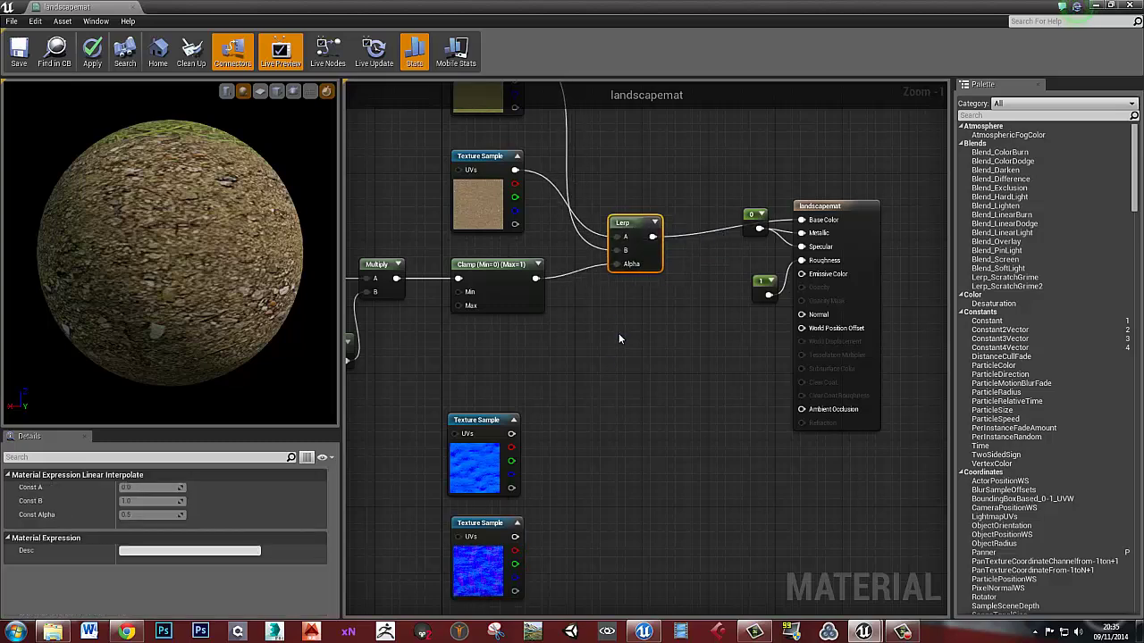
{"action": "left_click", "coordinate": [637, 354]}
{"action": "left_click", "coordinate": [633, 230]}
{"action": "key", "text": "ctrl+v"}
{"action": "left_click_drag", "start_coordinate": [658, 325], "coordinate": [635, 333]}
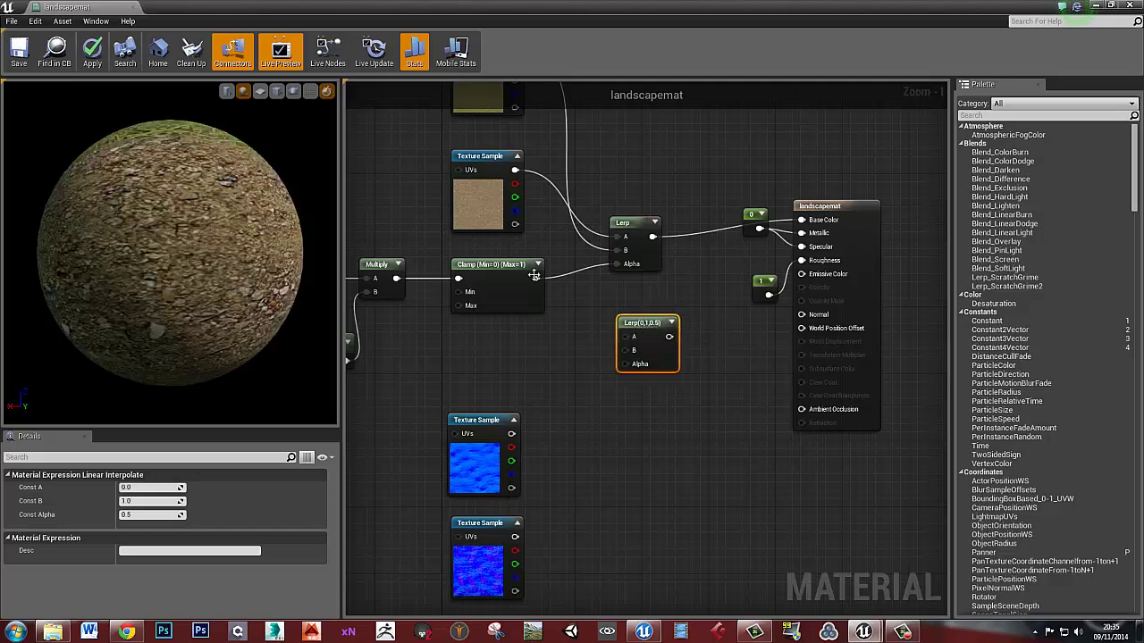
{"action": "left_click_drag", "start_coordinate": [537, 280], "coordinate": [624, 364]}
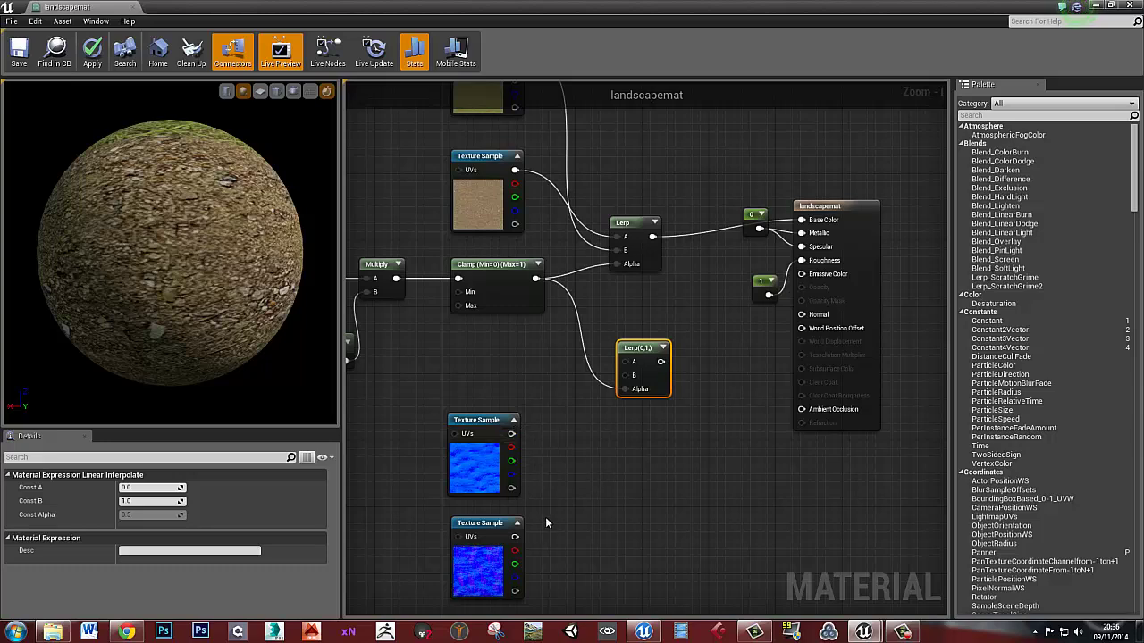
Step: Connect Mud_nrm to the new Lerp's A, GroundGrass_nrm to B and its output to Normal, and save landscapemat
{"action": "left_click", "coordinate": [487, 527]}
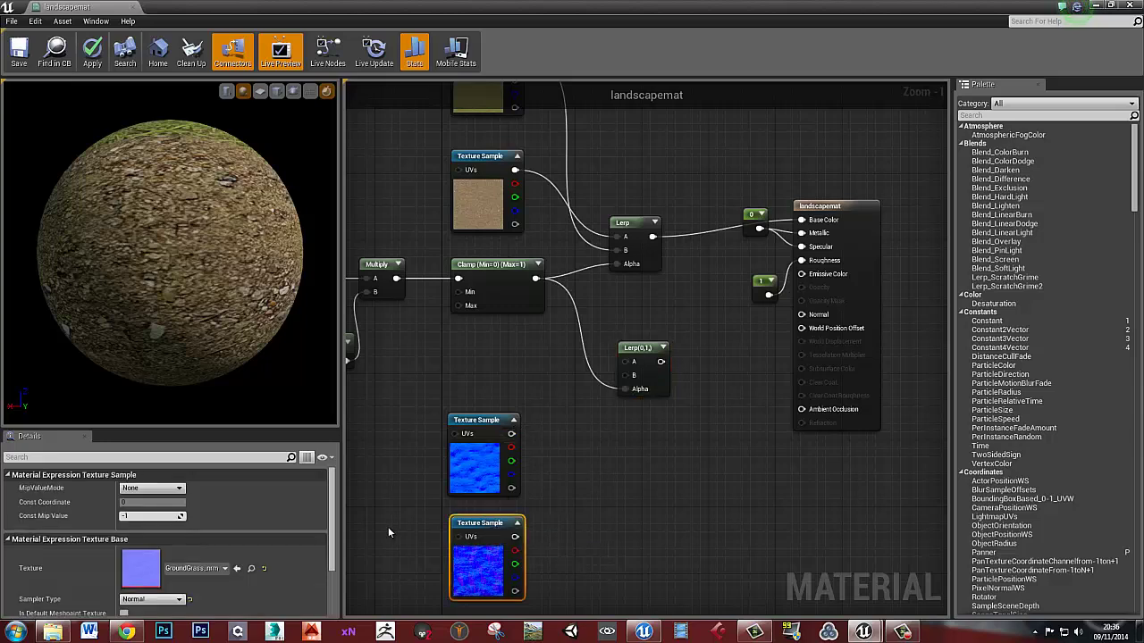
{"action": "left_click", "coordinate": [503, 435]}
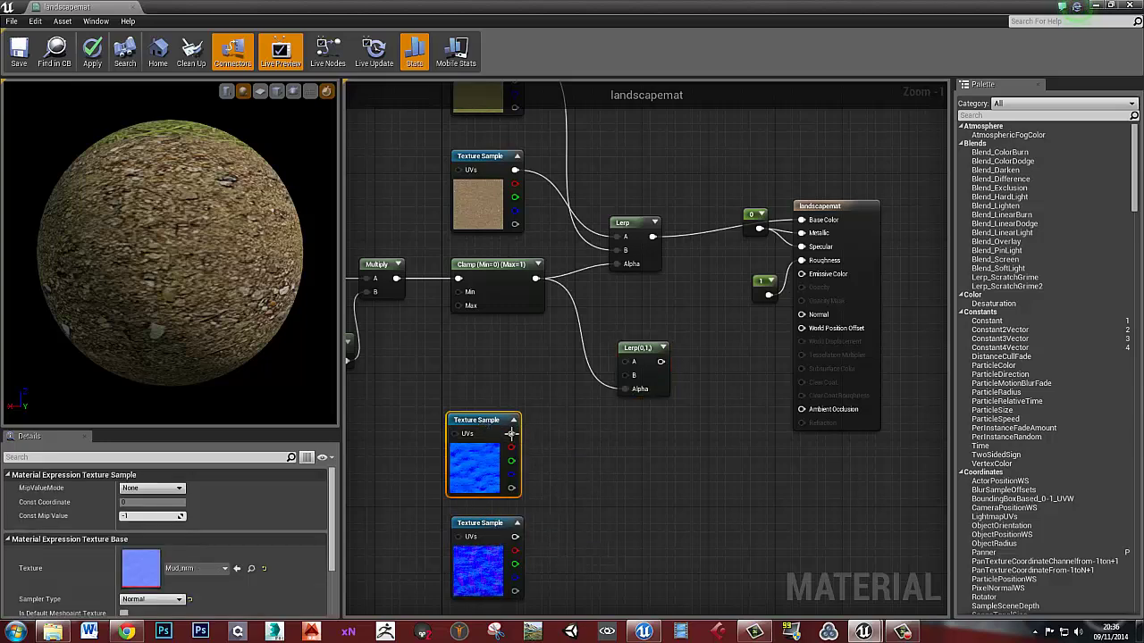
{"action": "left_click_drag", "start_coordinate": [510, 433], "coordinate": [624, 361]}
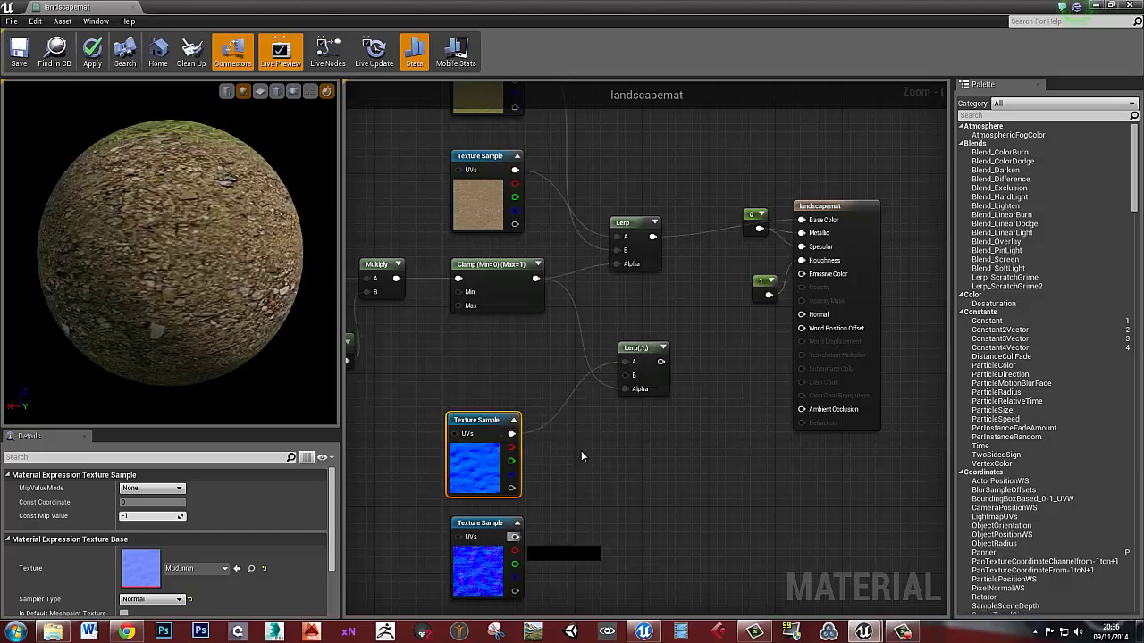
{"action": "left_click_drag", "start_coordinate": [514, 536], "coordinate": [631, 376]}
{"action": "left_click_drag", "start_coordinate": [661, 361], "coordinate": [802, 317]}
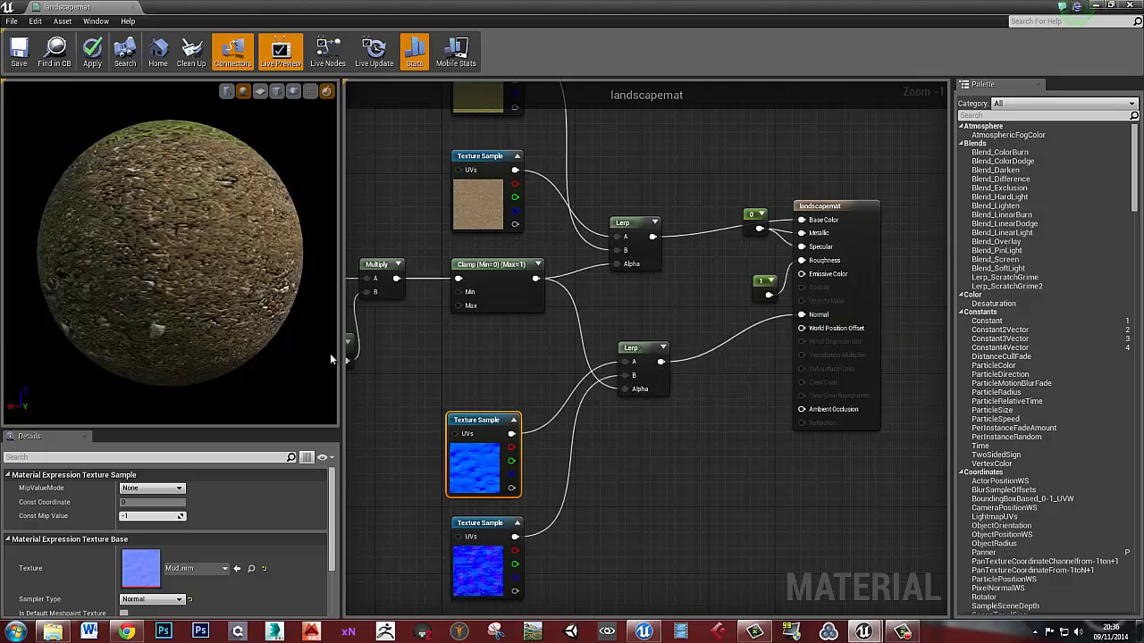
{"action": "left_click", "coordinate": [19, 53]}
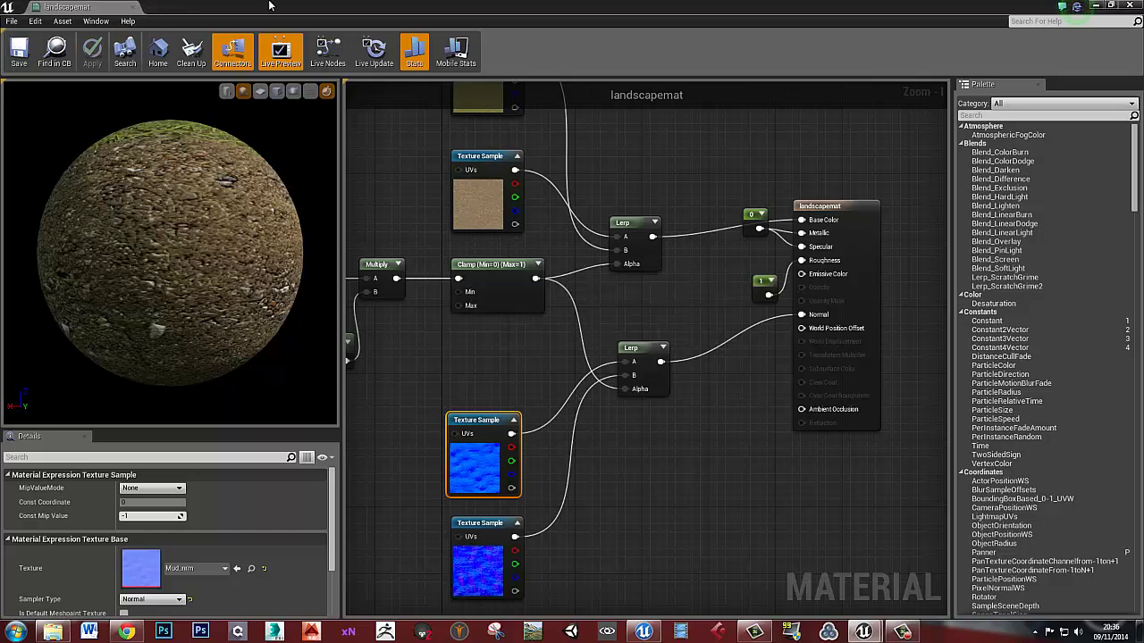
Step: Move the material editor aside and examine the normal-mapped grass and mud on the landscape up close and from afar
{"action": "left_click_drag", "start_coordinate": [284, 6], "coordinate": [1143, 179]}
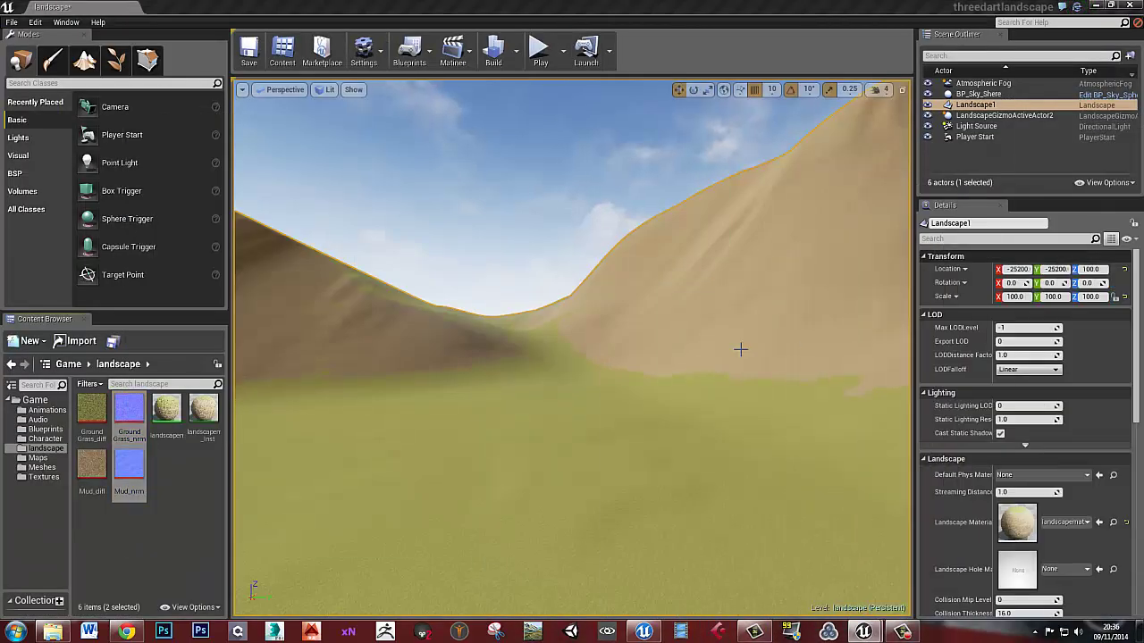
{"action": "left_click", "coordinate": [790, 362]}
{"action": "right_click_drag", "start_coordinate": [790, 362], "coordinate": [760, 373]}
{"action": "key", "text": "w"}
{"action": "key", "text": "w"}
{"action": "key", "text": "s"}
{"action": "key", "text": "w"}
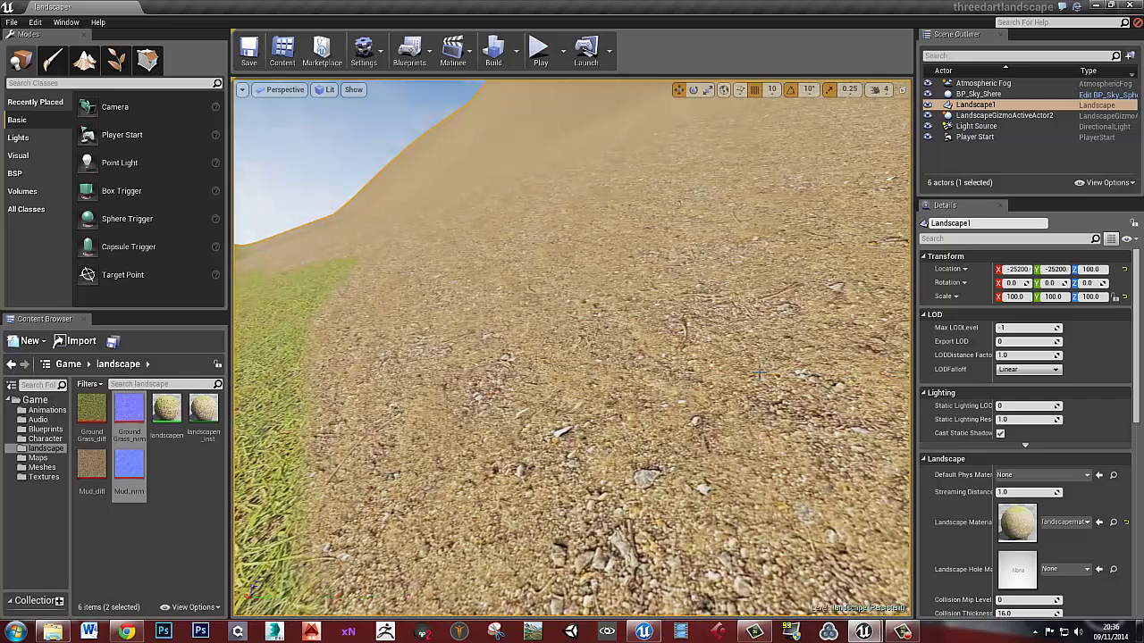
{"action": "right_click_drag", "start_coordinate": [663, 360], "coordinate": [607, 385]}
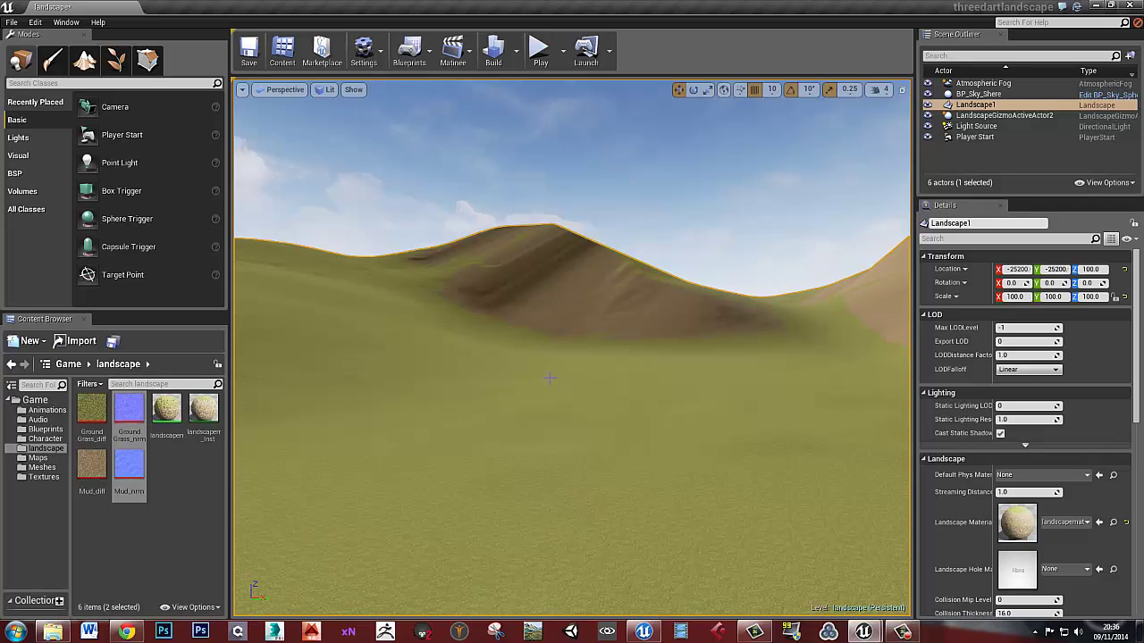
{"action": "right_click_drag", "start_coordinate": [576, 431], "coordinate": [662, 436]}
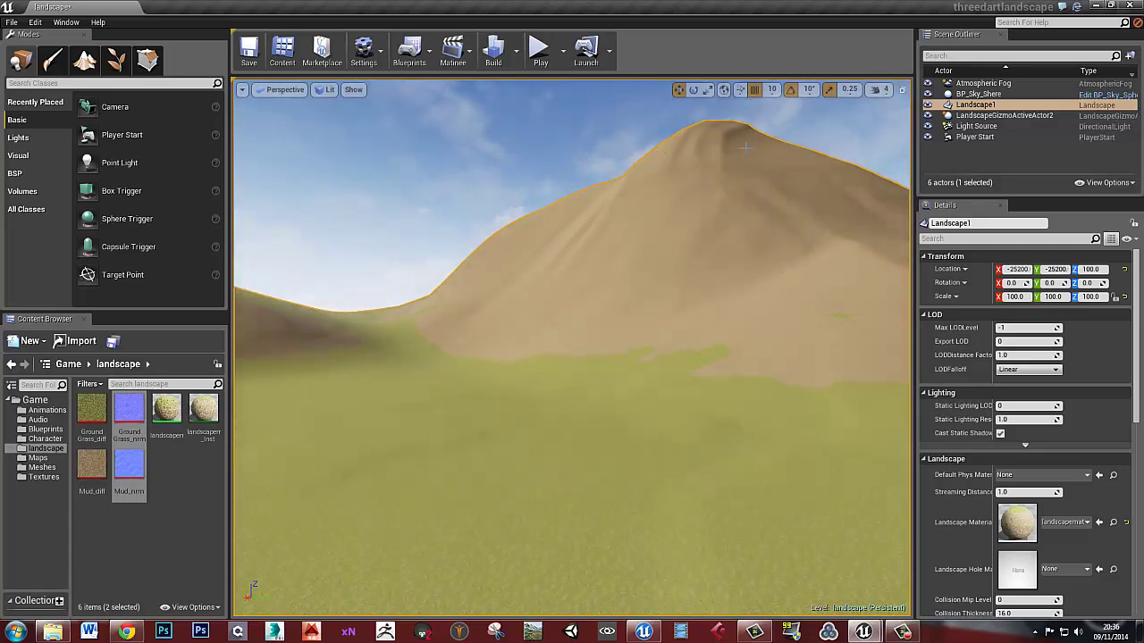
{"action": "right_click_drag", "start_coordinate": [608, 481], "coordinate": [595, 528]}
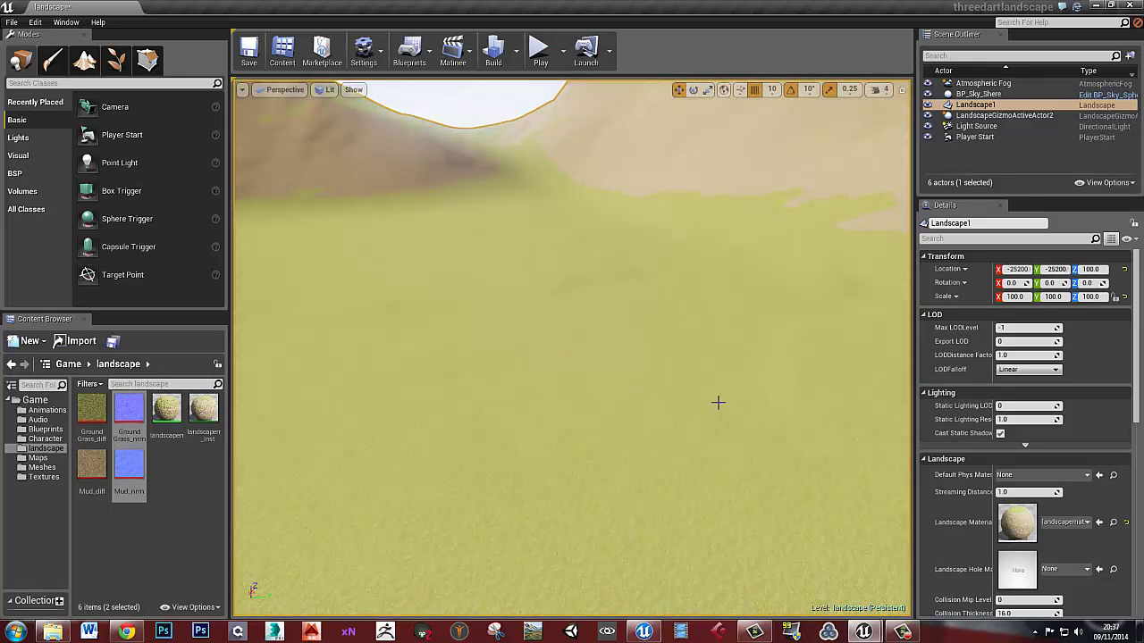